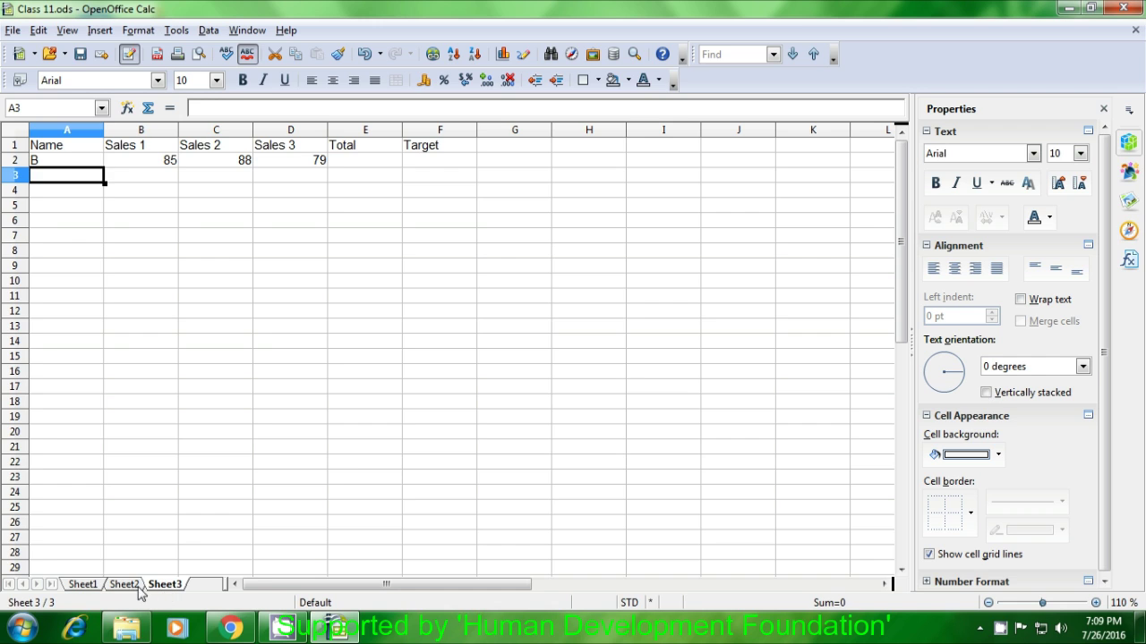
# - Clear the contents of cells A1:B11 on Sheet2, keeping the default content types selected for deletion
pyautogui.moveTo(45, 149); pyautogui.dragTo(157, 300)
pyautogui.press('BackSpace')
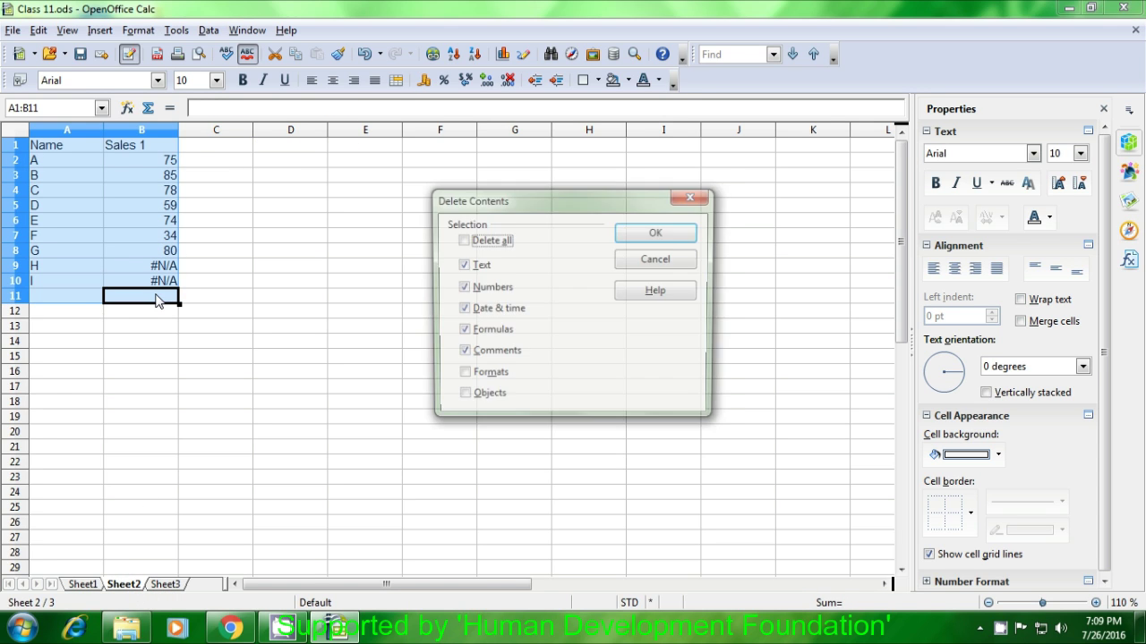
pyautogui.press('Return')
pyautogui.click(170, 344)
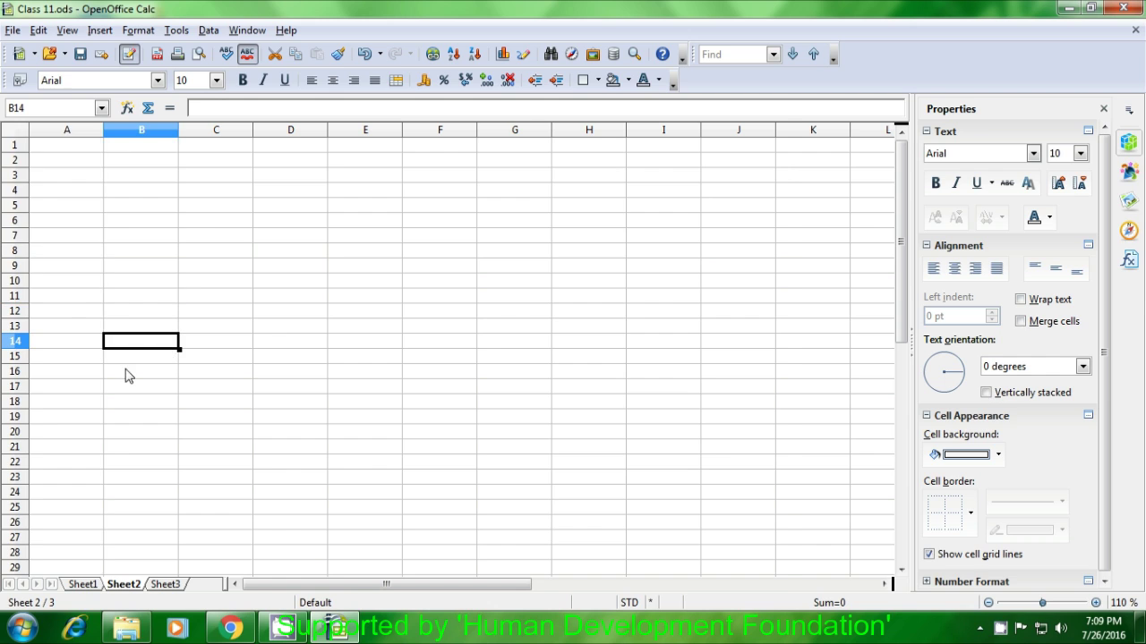
# - Copy the Name column, cells A1:A8, from Sheet1 and paste it into Sheet2 starting at cell A1
pyautogui.click(83, 583)
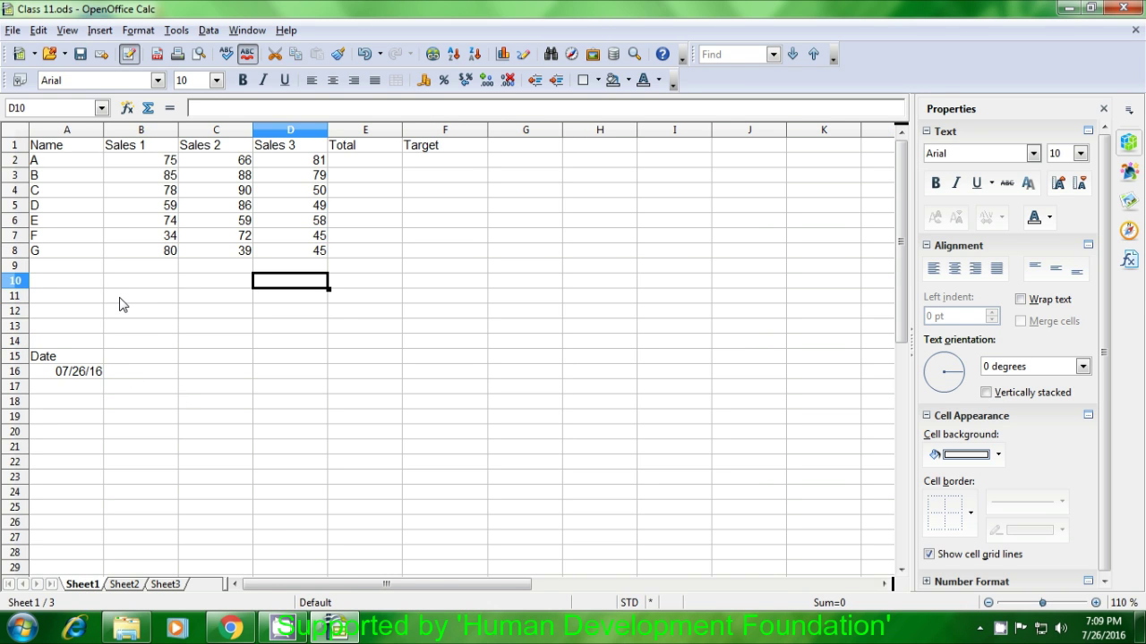
pyautogui.moveTo(59, 152); pyautogui.dragTo(59, 253)
pyautogui.hotkey('ctrl', 'c')
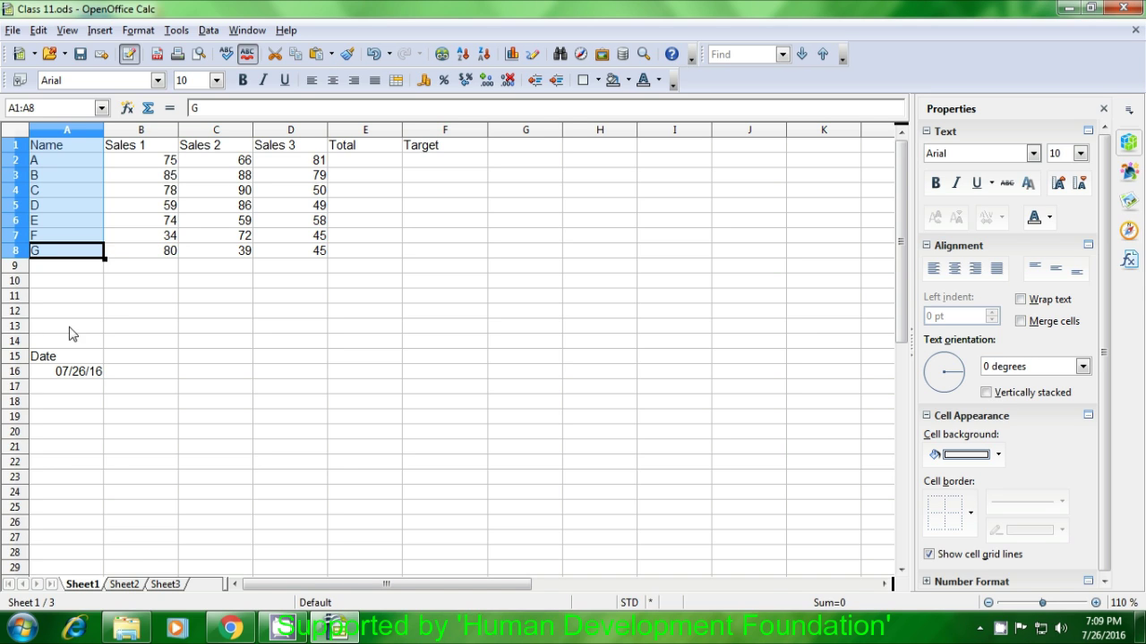
pyautogui.click(125, 584)
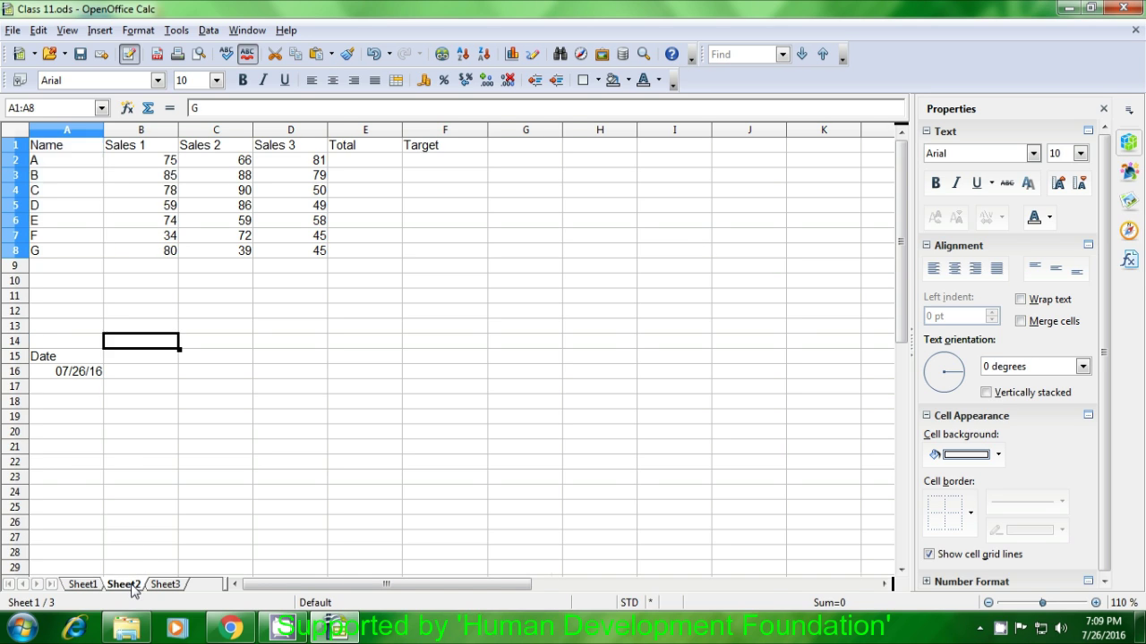
pyautogui.click(52, 148)
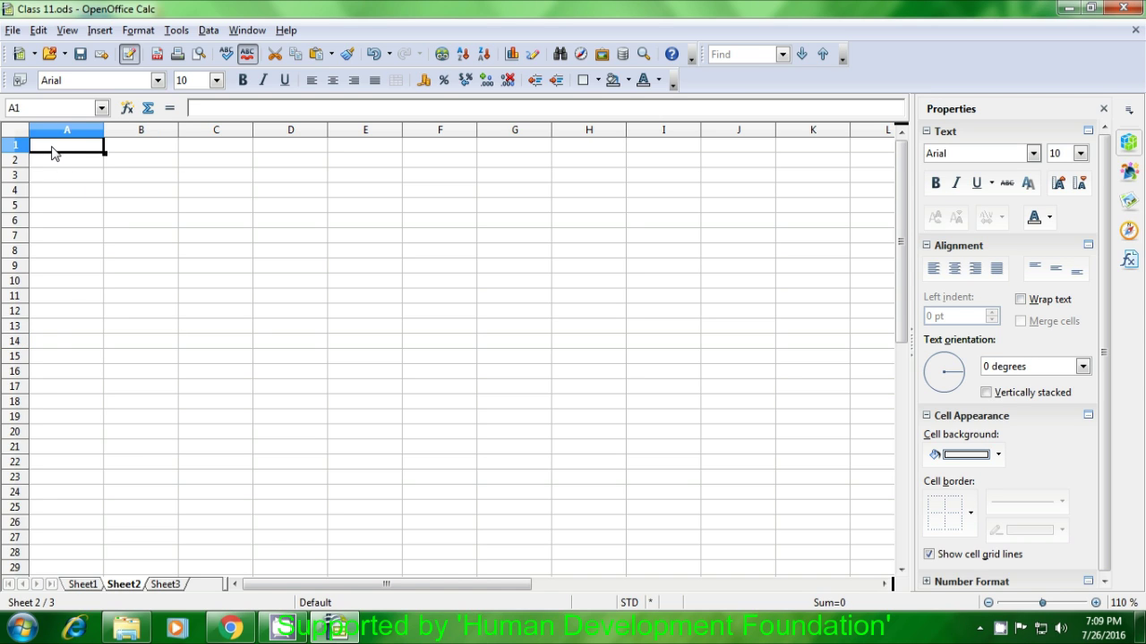
pyautogui.hotkey('ctrl', 'v')
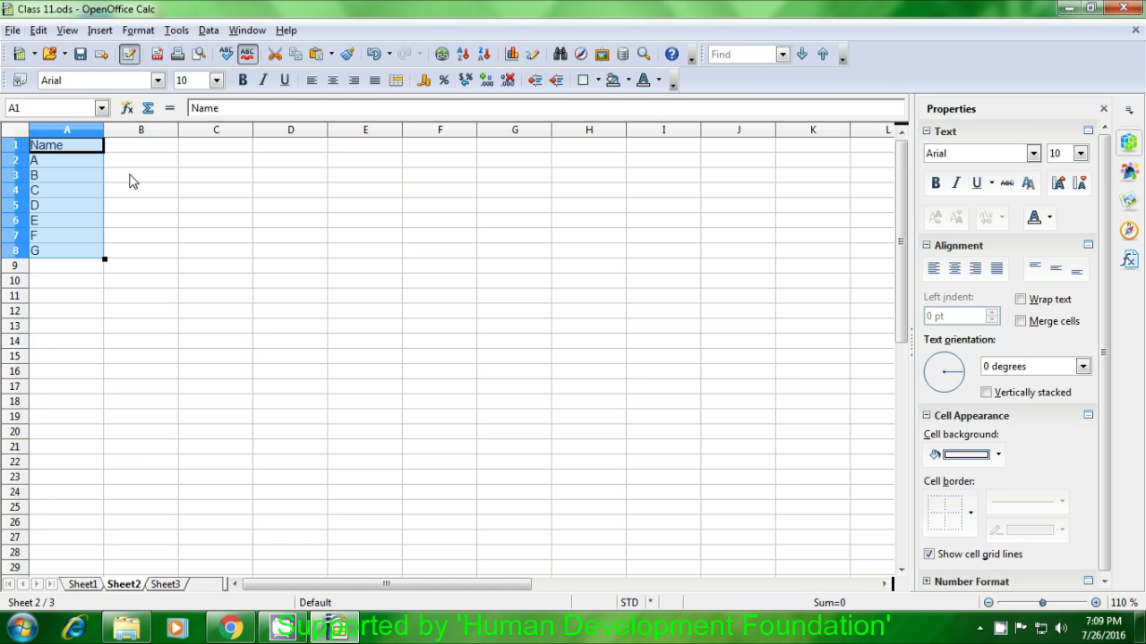
pyautogui.click(130, 179)
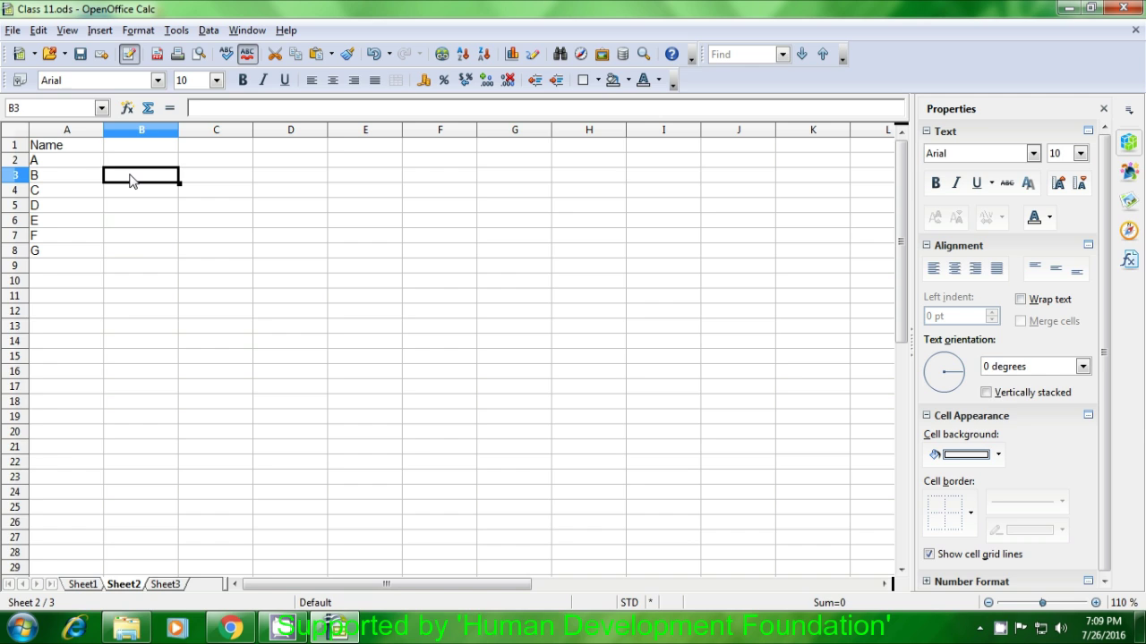
# - Enter the formula =vlookup(A1;Sheet1.A1:F8;2;0) in cell B1 of Sheet2
pyautogui.click(123, 147)
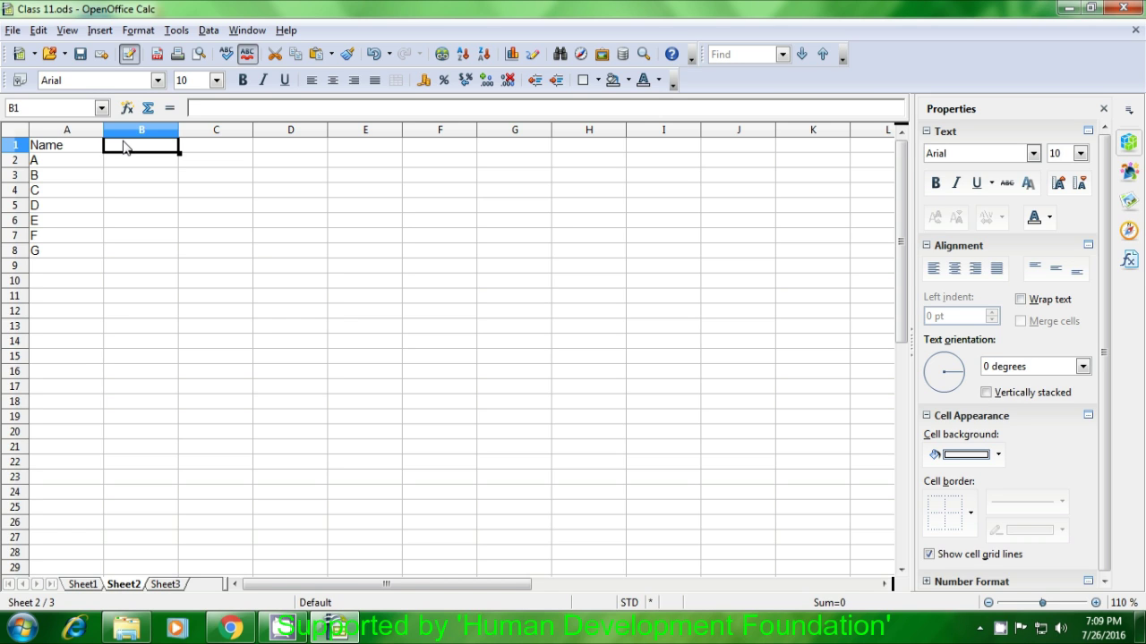
pyautogui.write('=v')
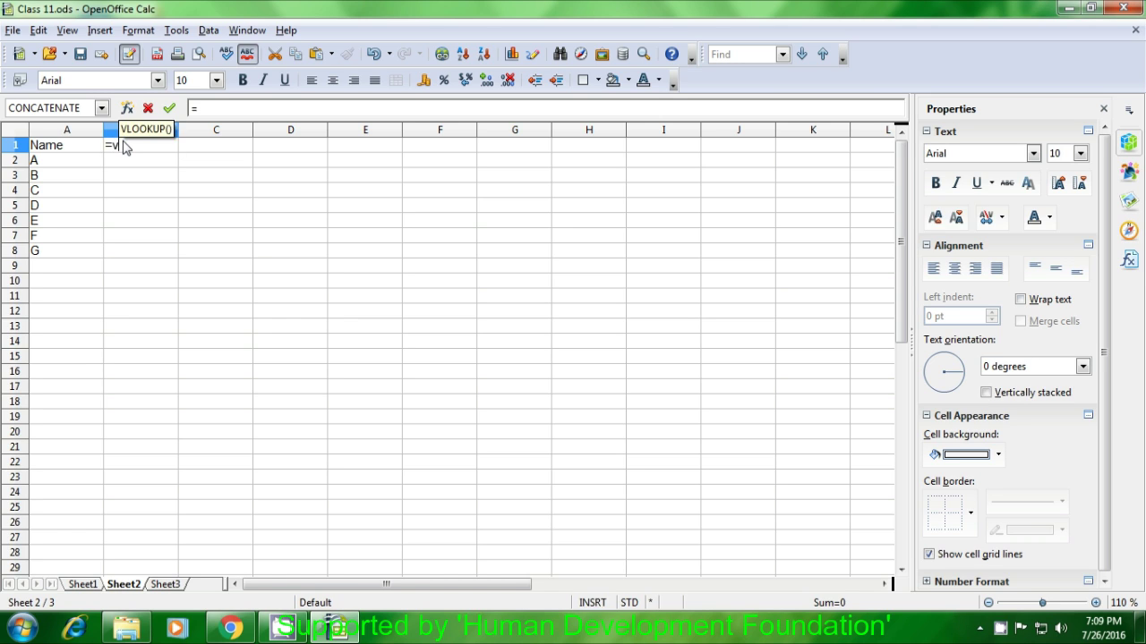
pyautogui.write('lookup(')
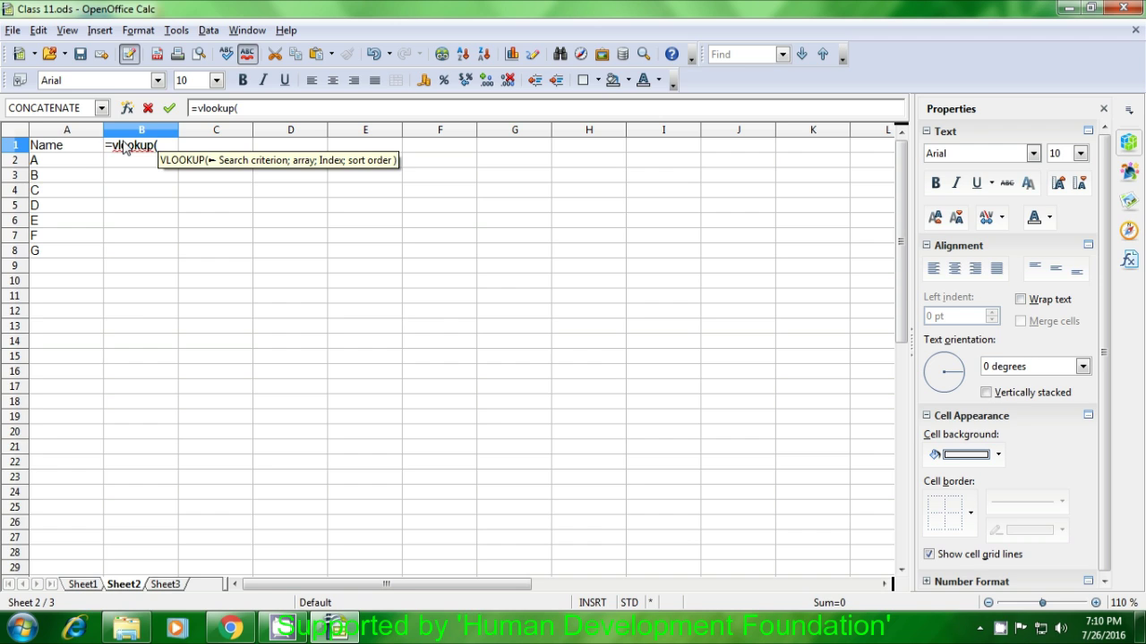
pyautogui.click(66, 150)
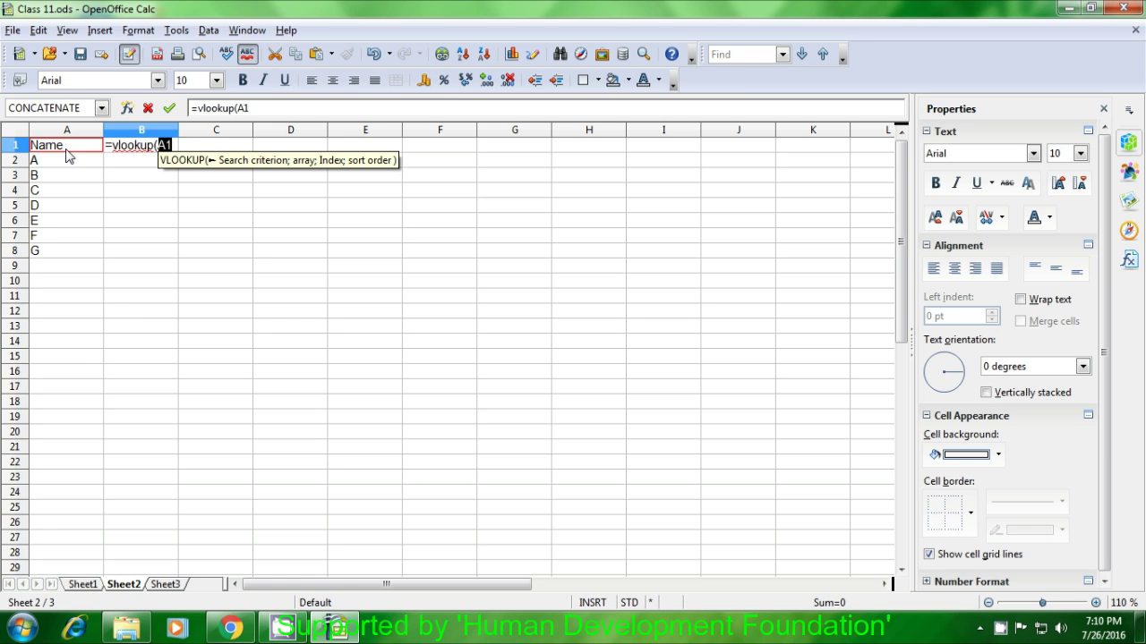
pyautogui.write(';')
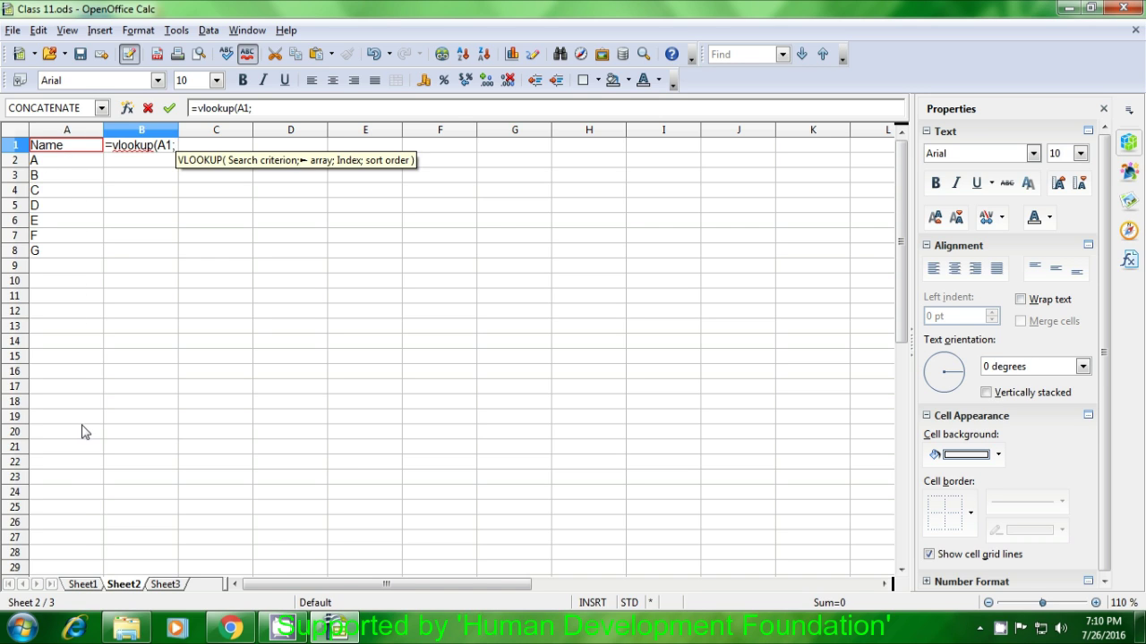
pyautogui.click(82, 585)
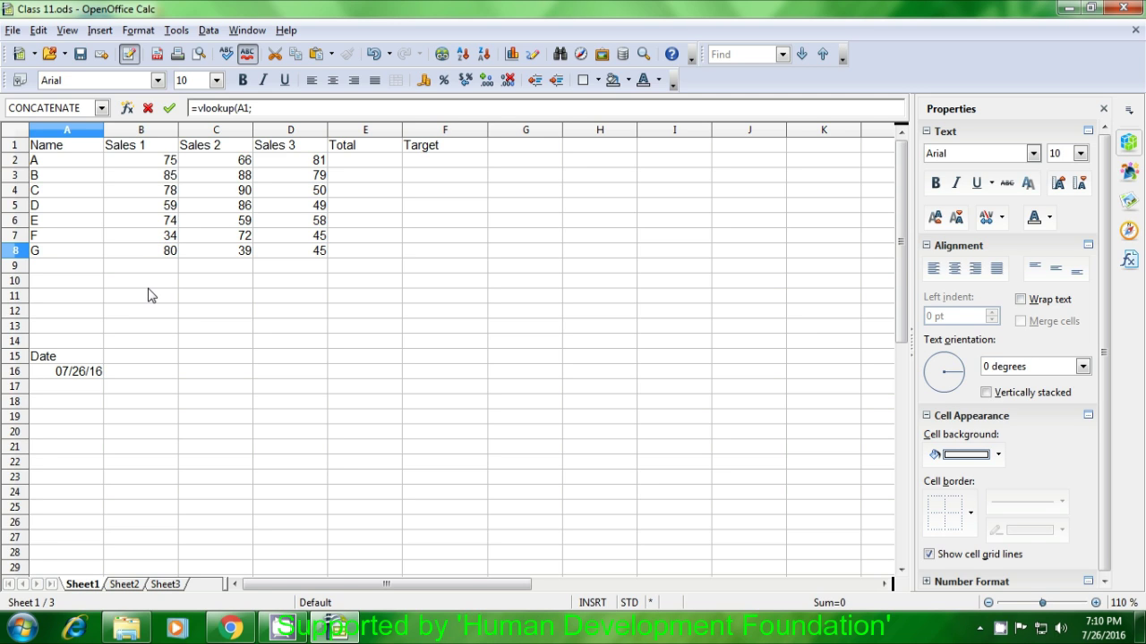
pyautogui.moveTo(96, 150); pyautogui.dragTo(424, 264)
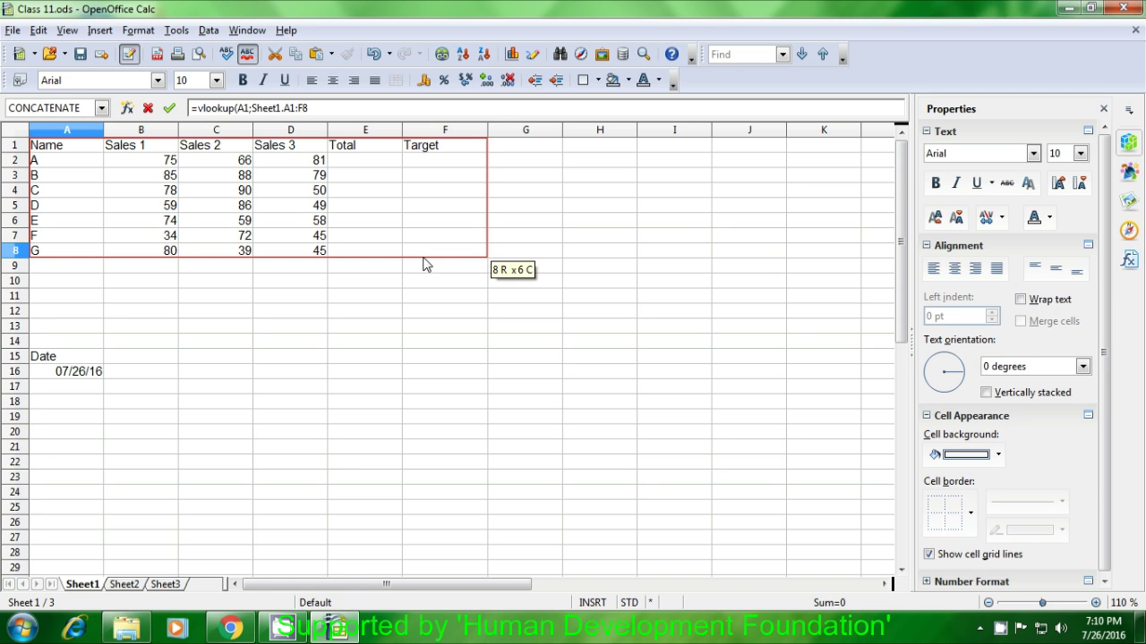
pyautogui.write(';')
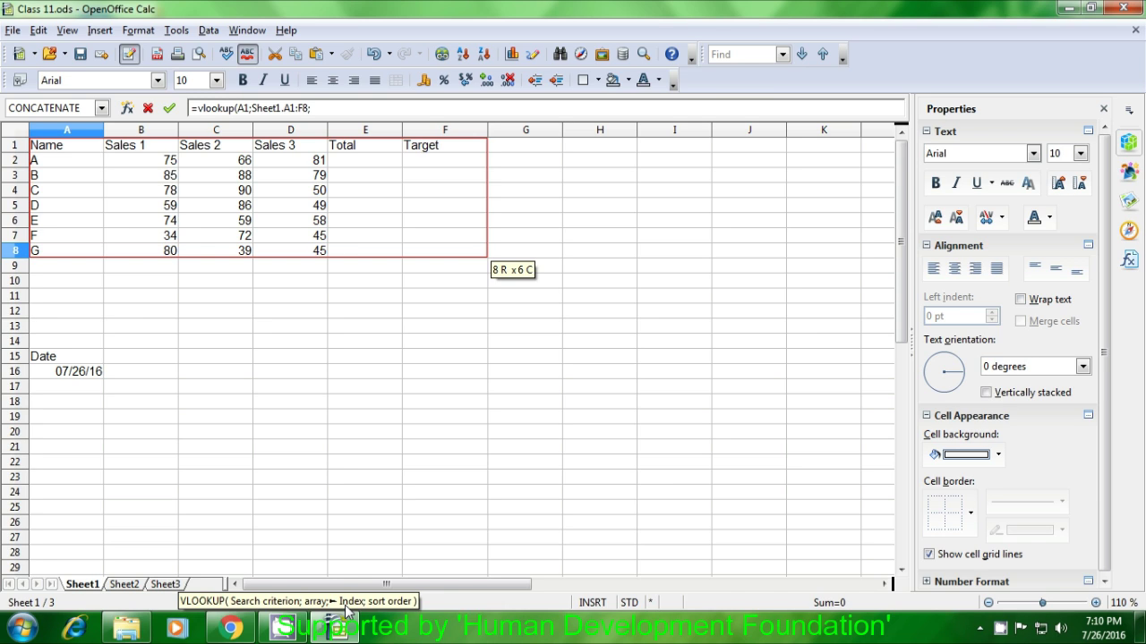
pyautogui.write('2')
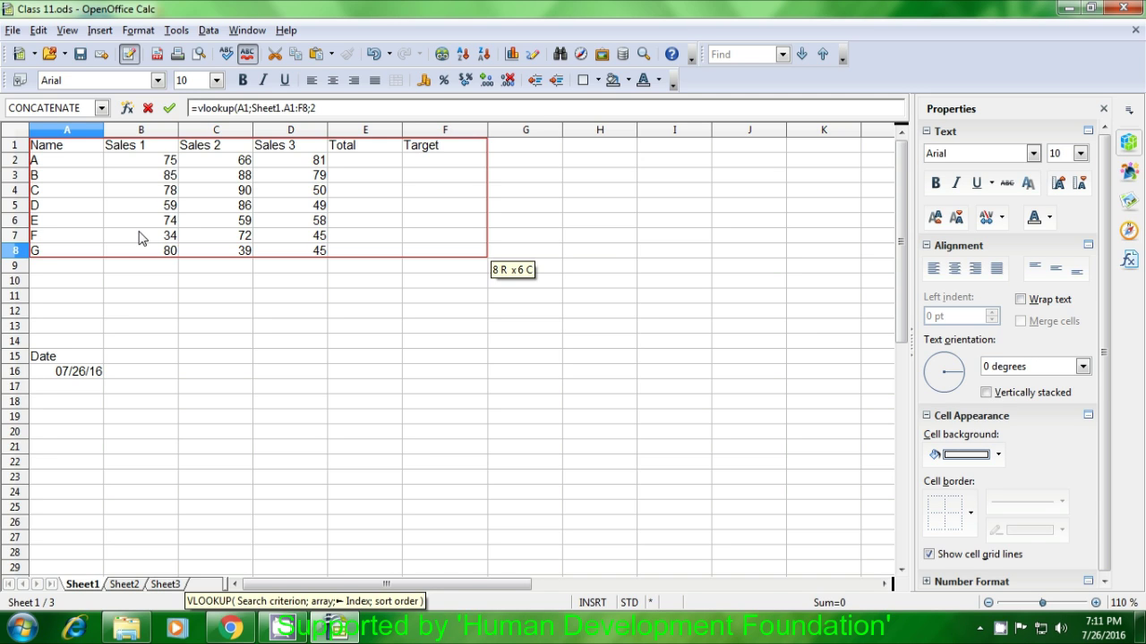
pyautogui.write(';')
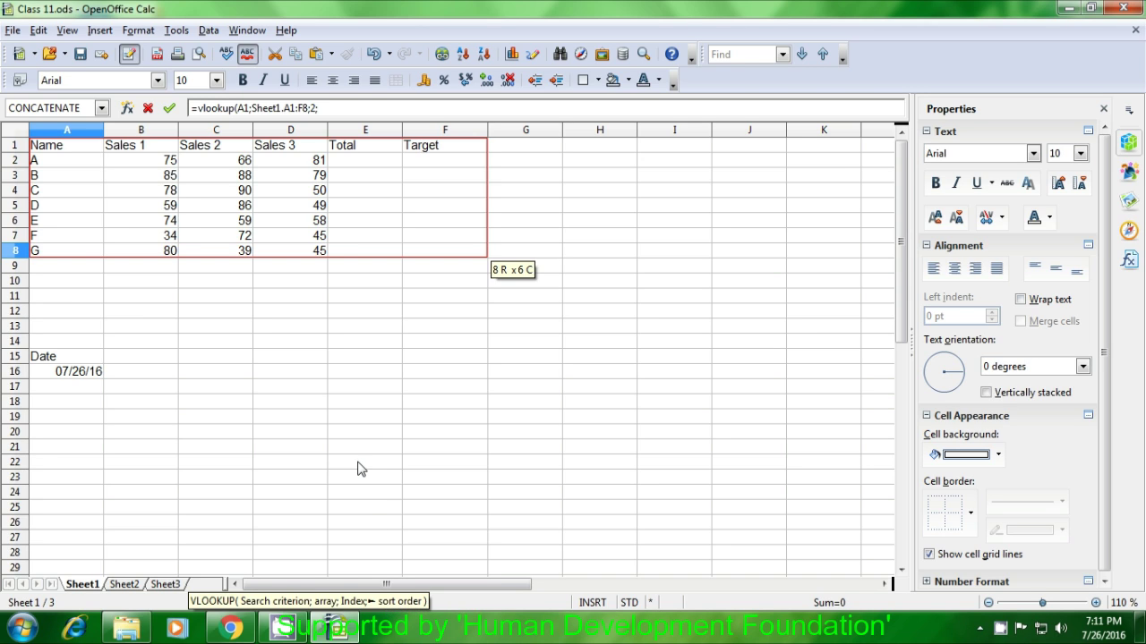
pyautogui.write('0')
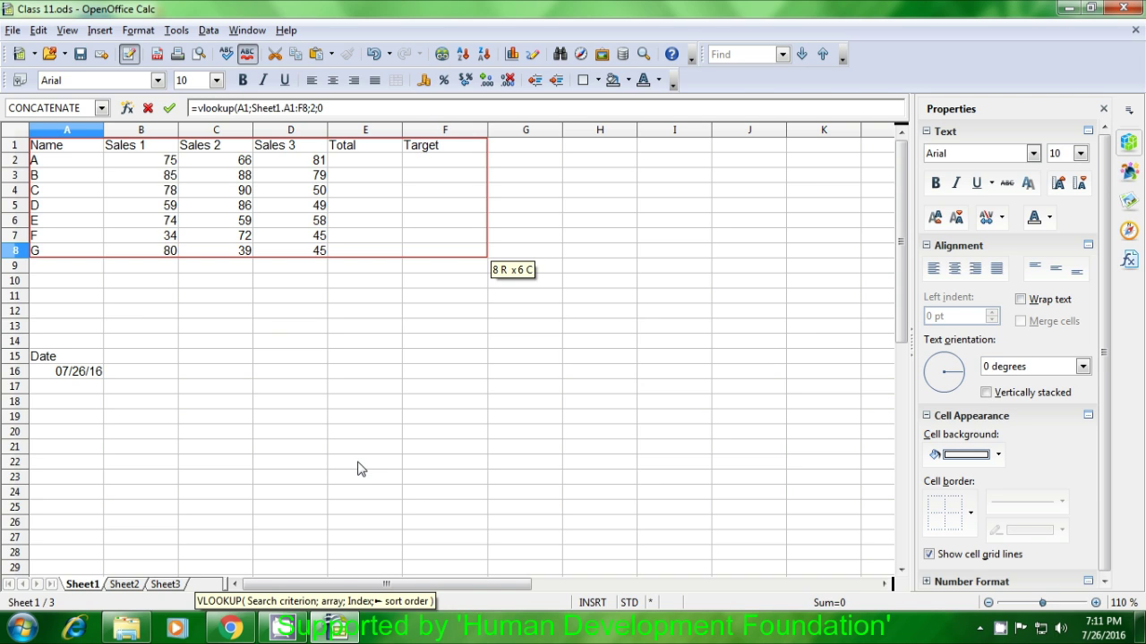
pyautogui.write(')')
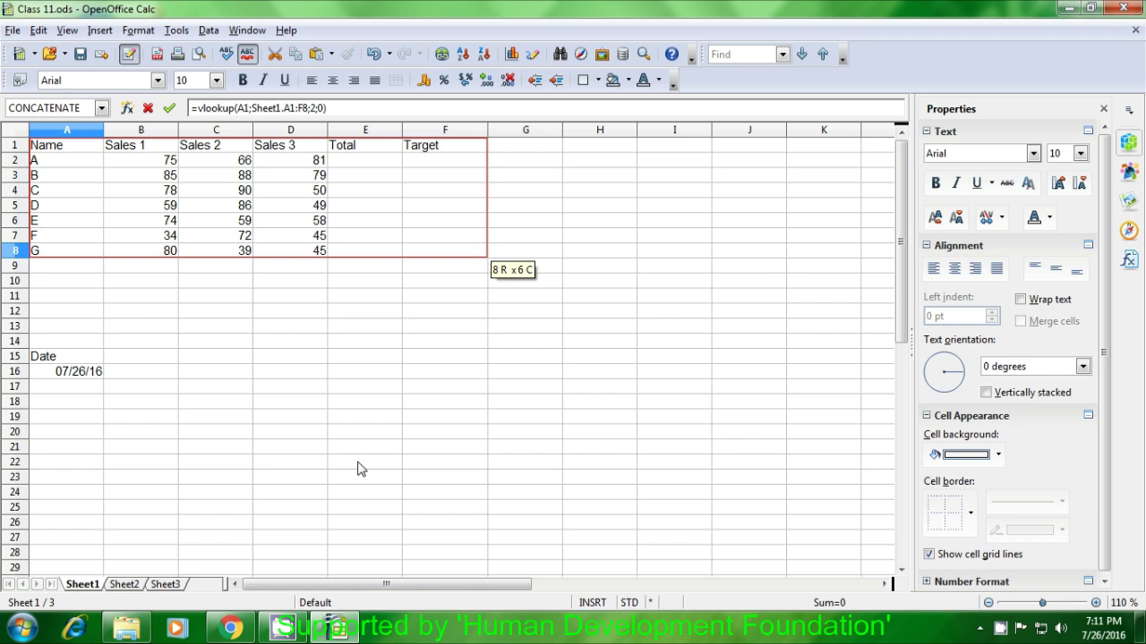
pyautogui.press('Return')
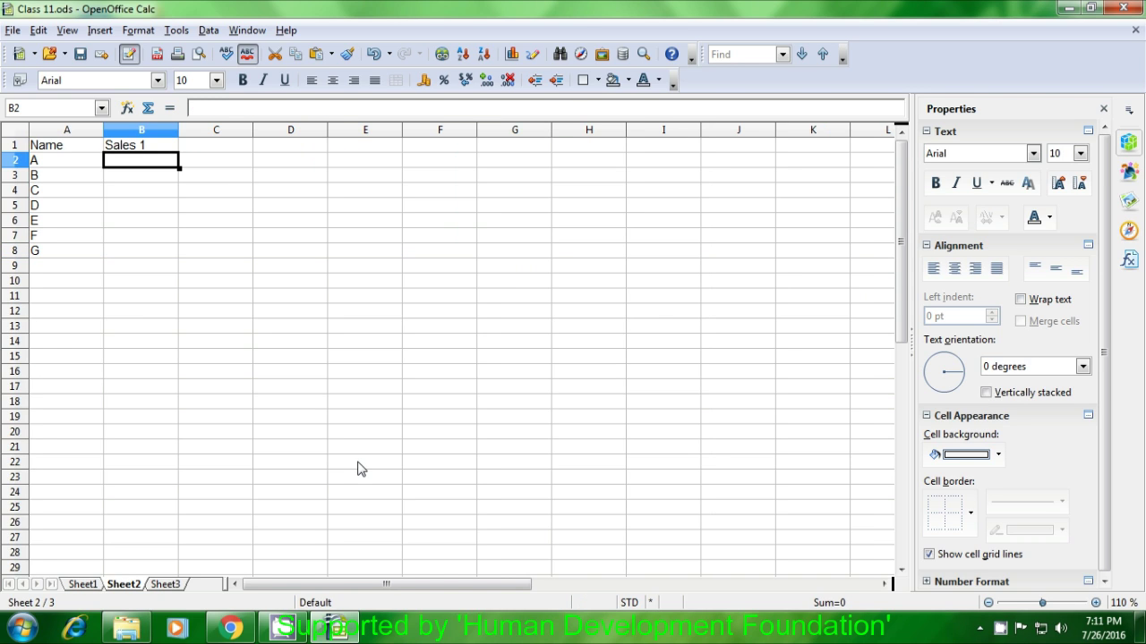
# - Fill the VLOOKUP formula from cell B1 down through cell B10 on Sheet2
pyautogui.click(154, 185)
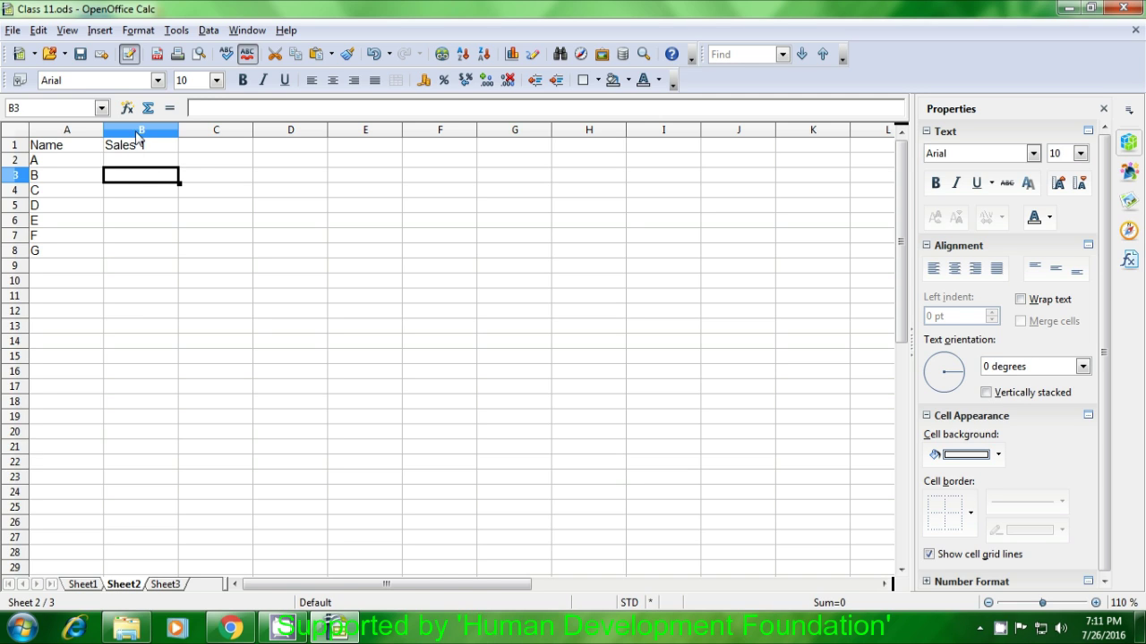
pyautogui.click(134, 148)
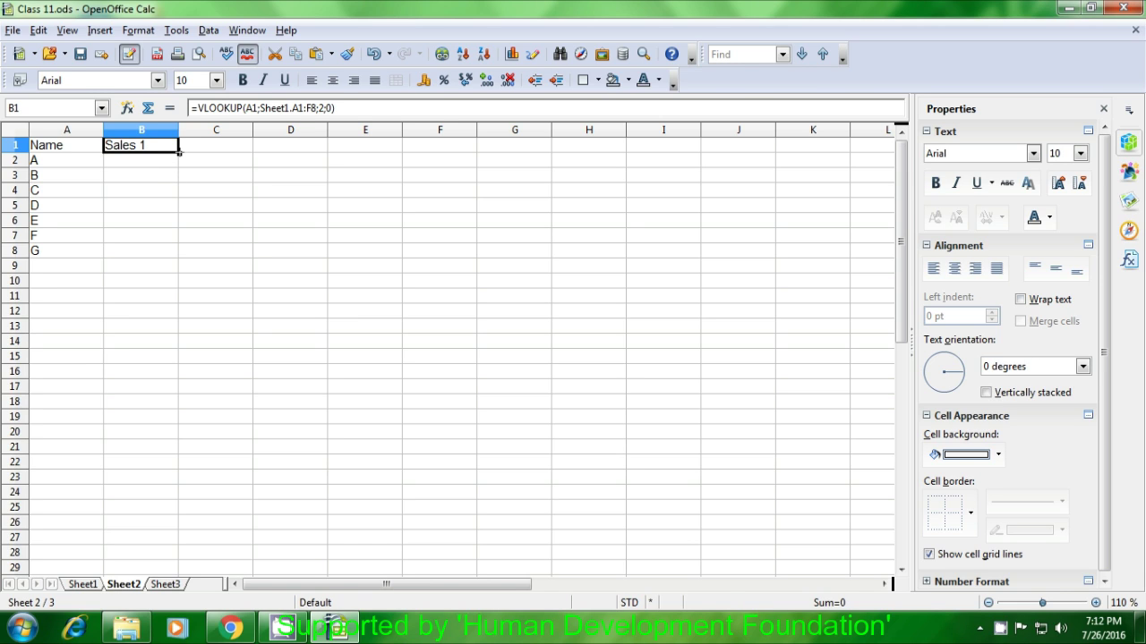
pyautogui.moveTo(179, 156); pyautogui.dragTo(173, 270)
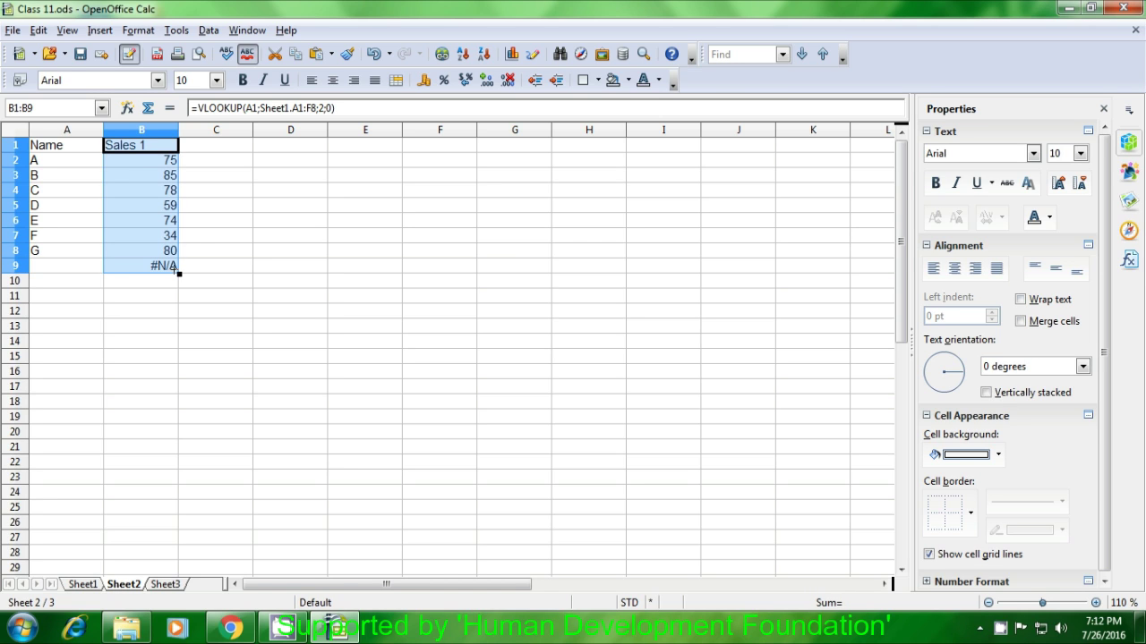
pyautogui.moveTo(179, 273); pyautogui.dragTo(179, 282)
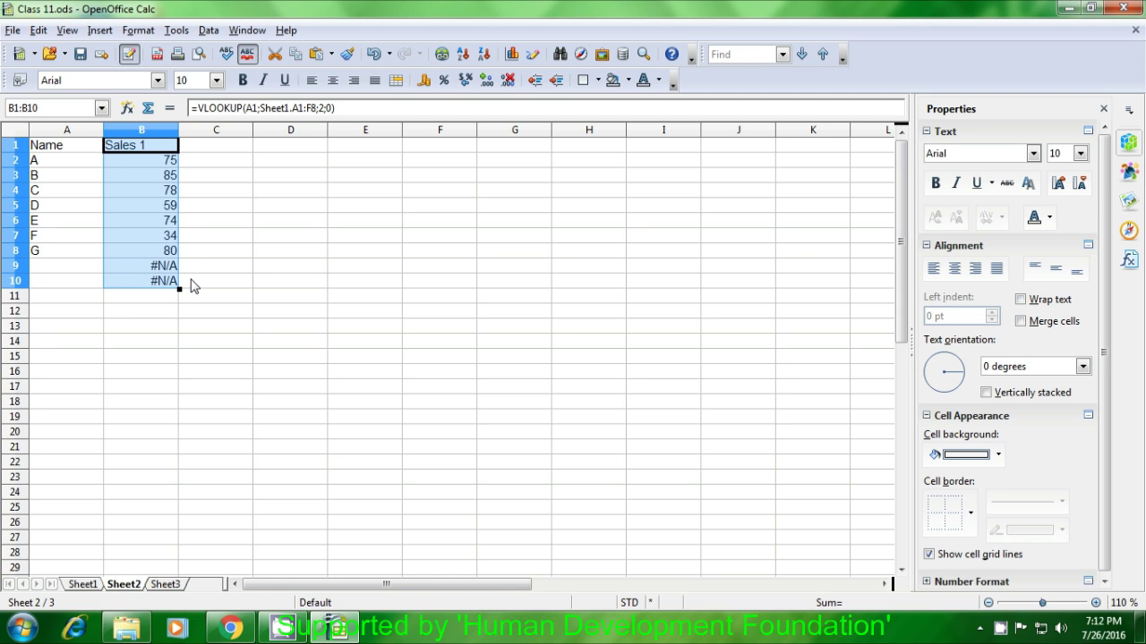
pyautogui.click(202, 266)
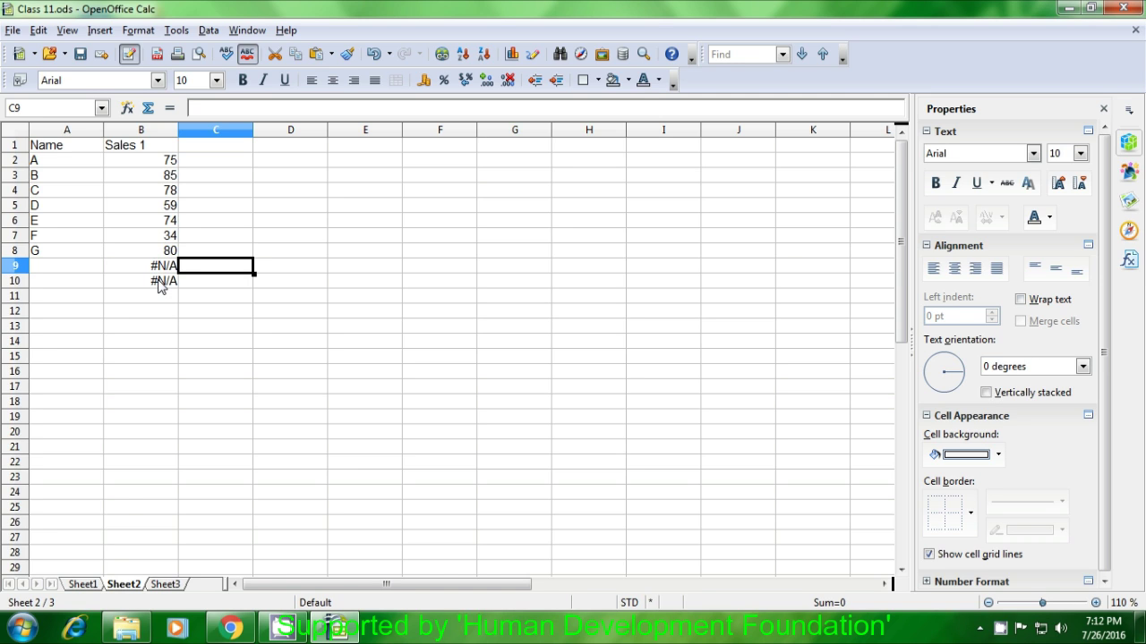
# - Add names H and I in A9:A10 of Sheet1, with Sales 1 values 81 and 82 in B9:B10
pyautogui.click(82, 584)
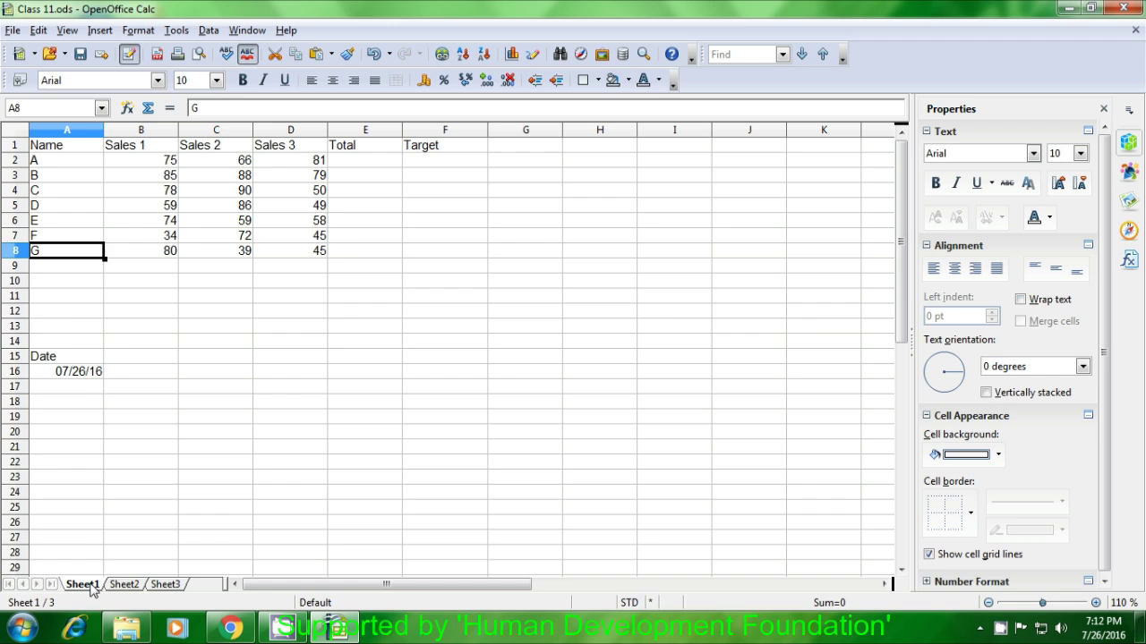
pyautogui.click(66, 267)
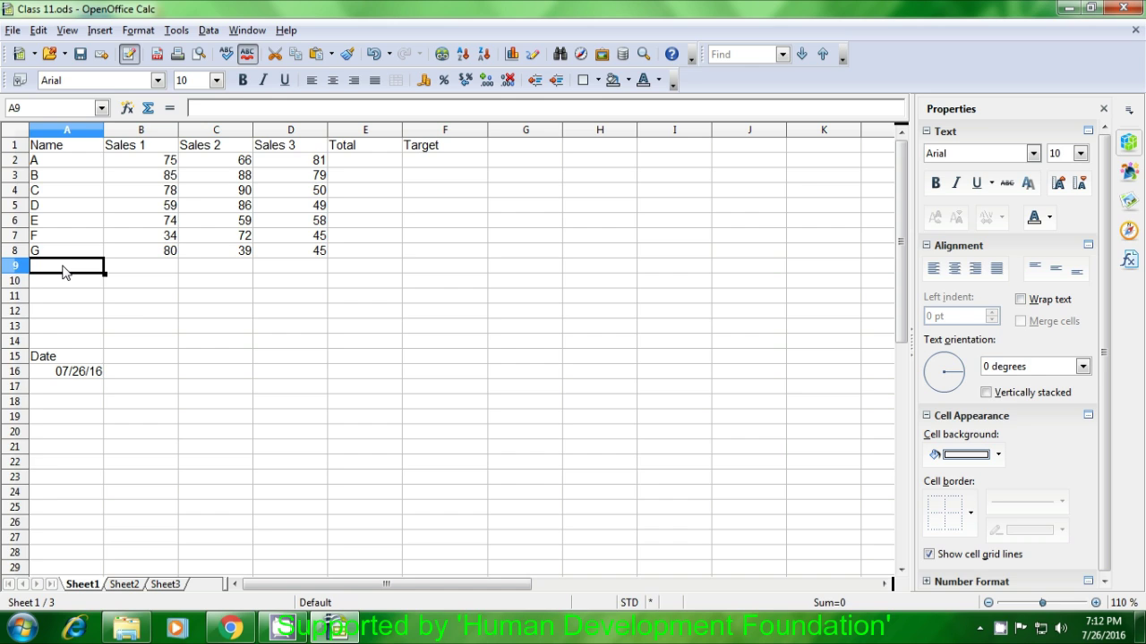
pyautogui.write('H')
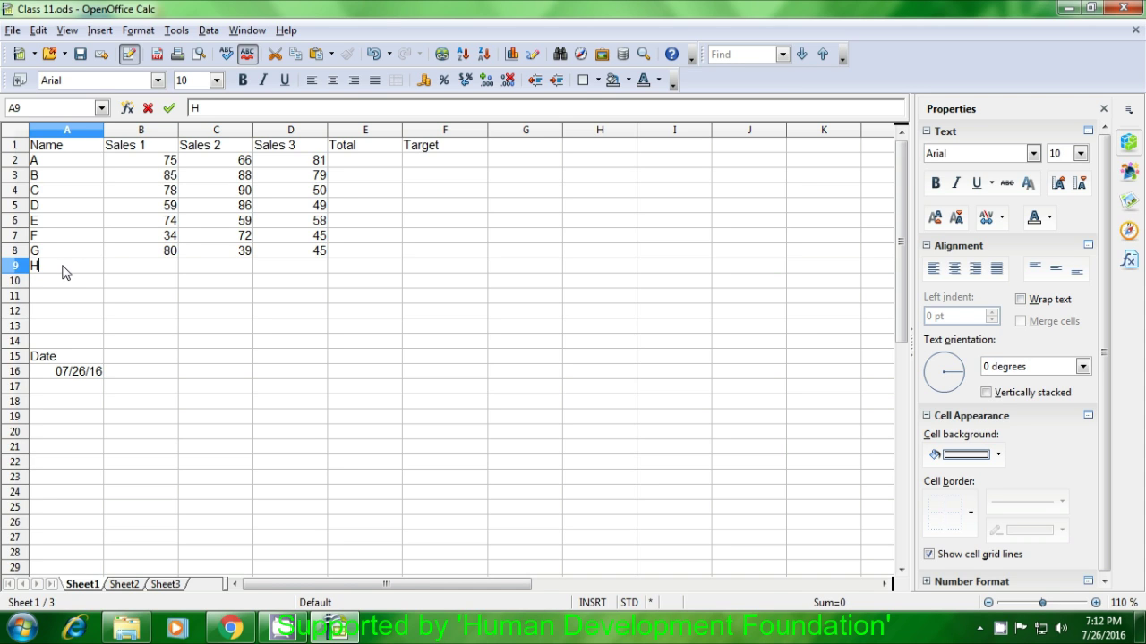
pyautogui.press('Return')
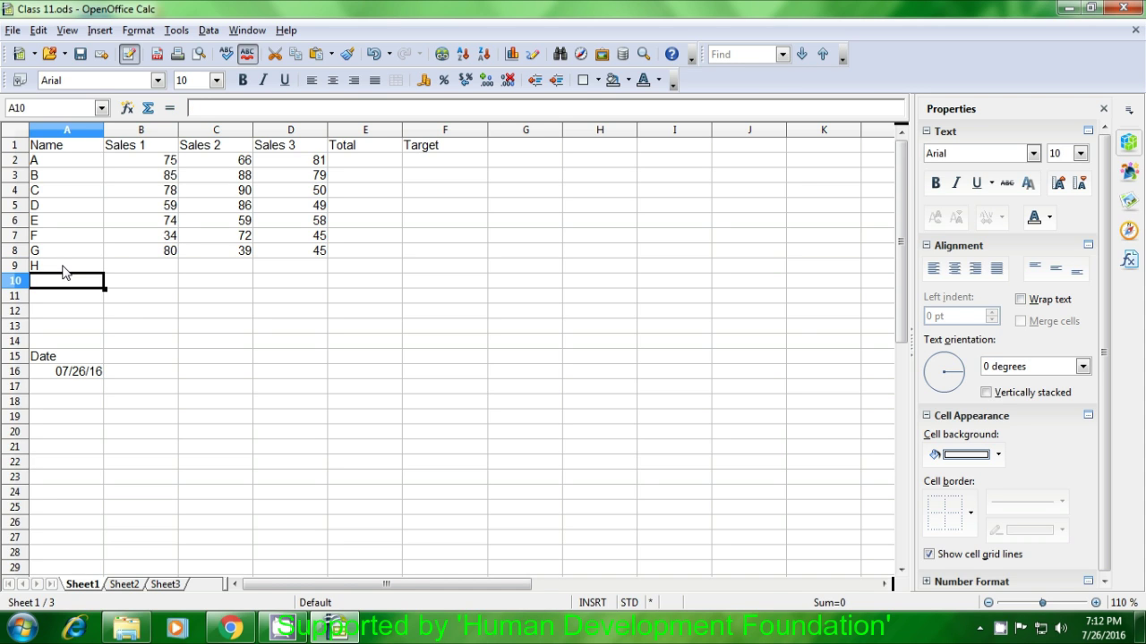
pyautogui.write('I')
pyautogui.press('Tab')
pyautogui.press('Up')
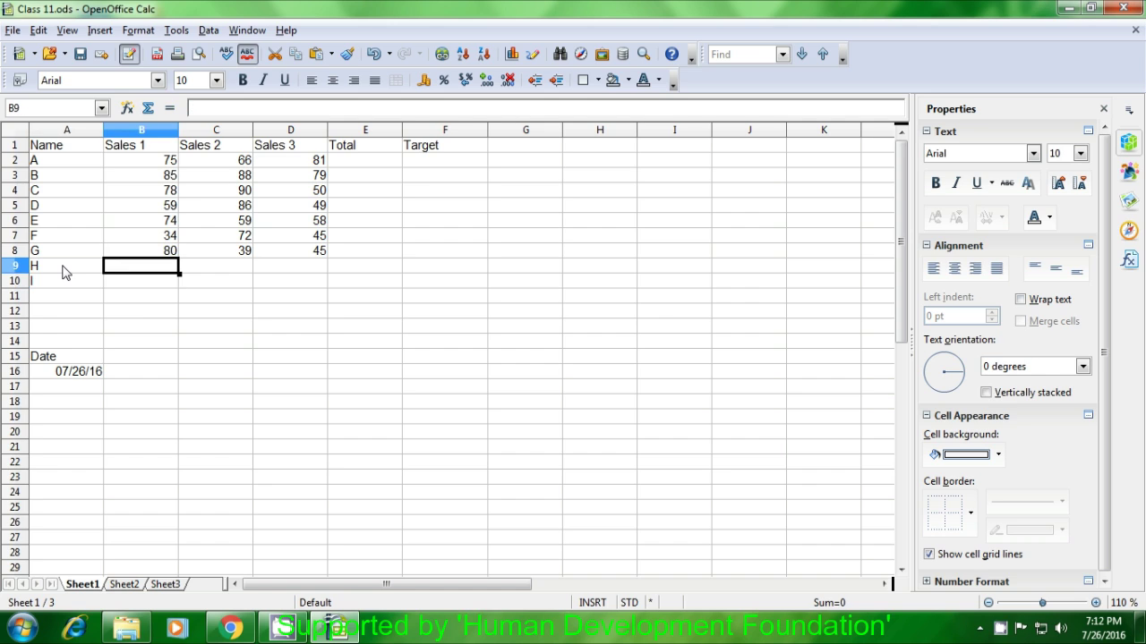
pyautogui.write('81')
pyautogui.press('Return')
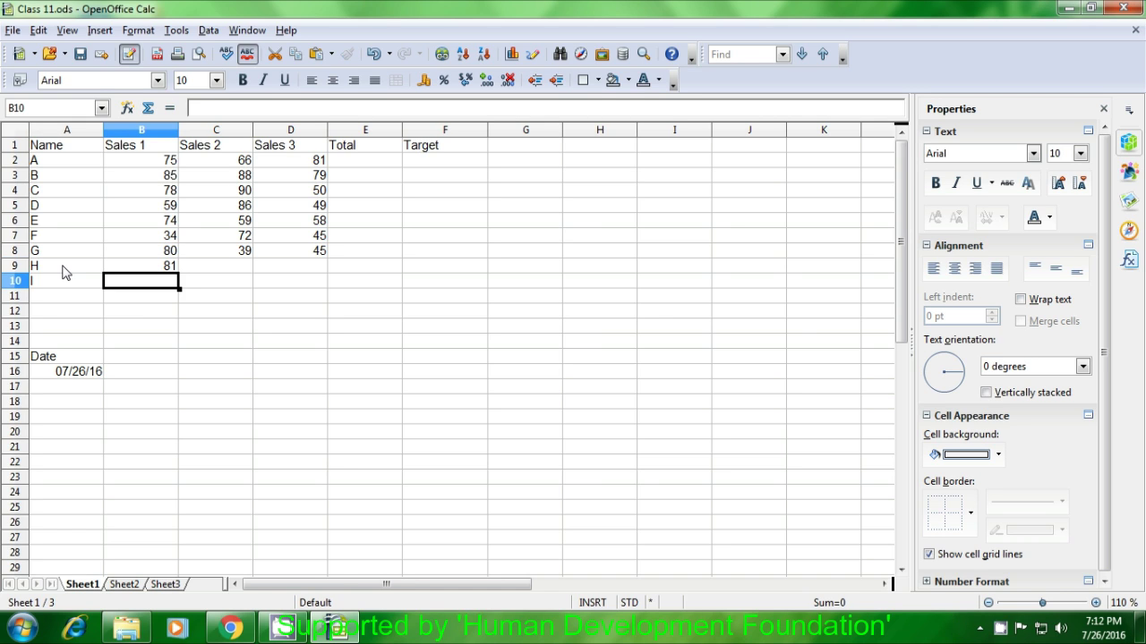
pyautogui.write('82')
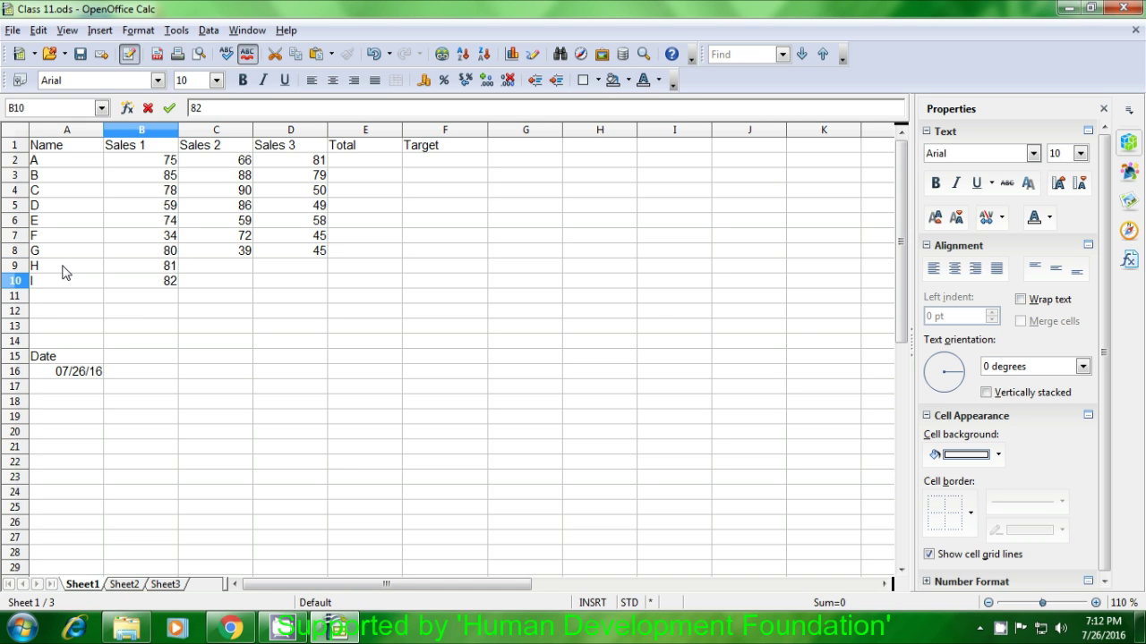
pyautogui.click(128, 298)
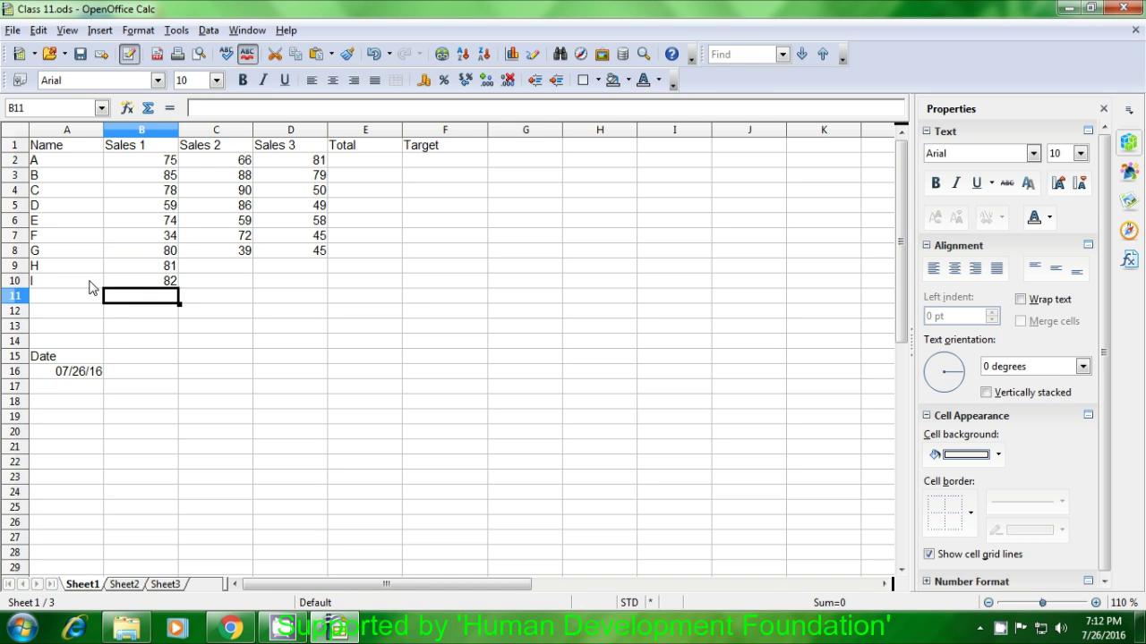
# - Copy the names H and I from A9:A10 of Sheet1 and paste them into Sheet2 starting at cell A9
pyautogui.moveTo(67, 270); pyautogui.dragTo(67, 288)
pyautogui.hotkey('ctrl', 'c')
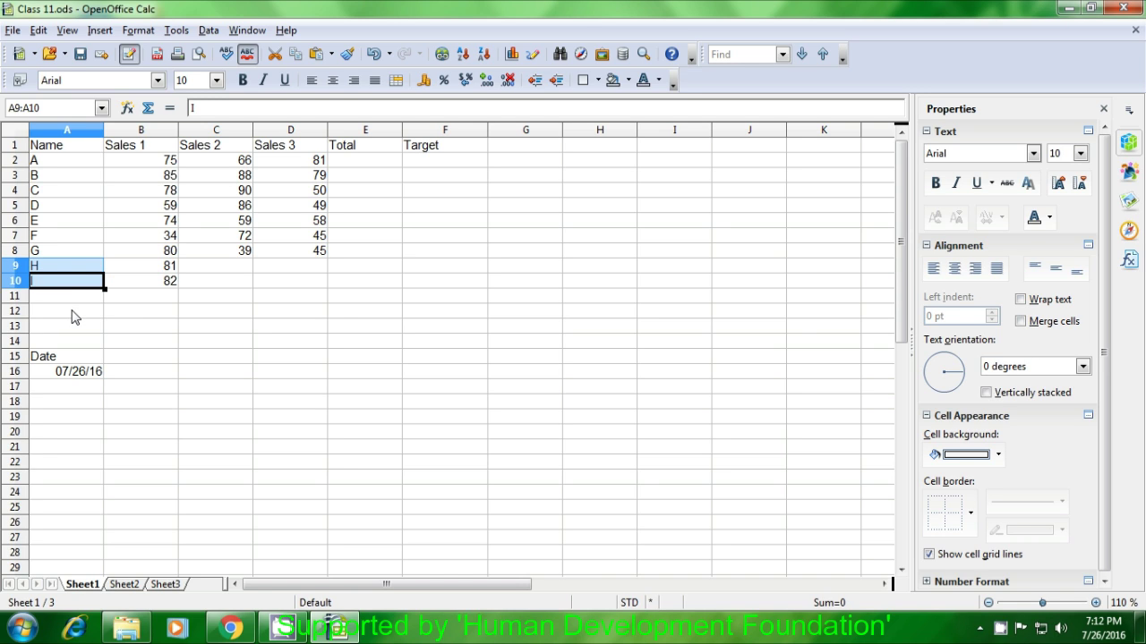
pyautogui.click(73, 316)
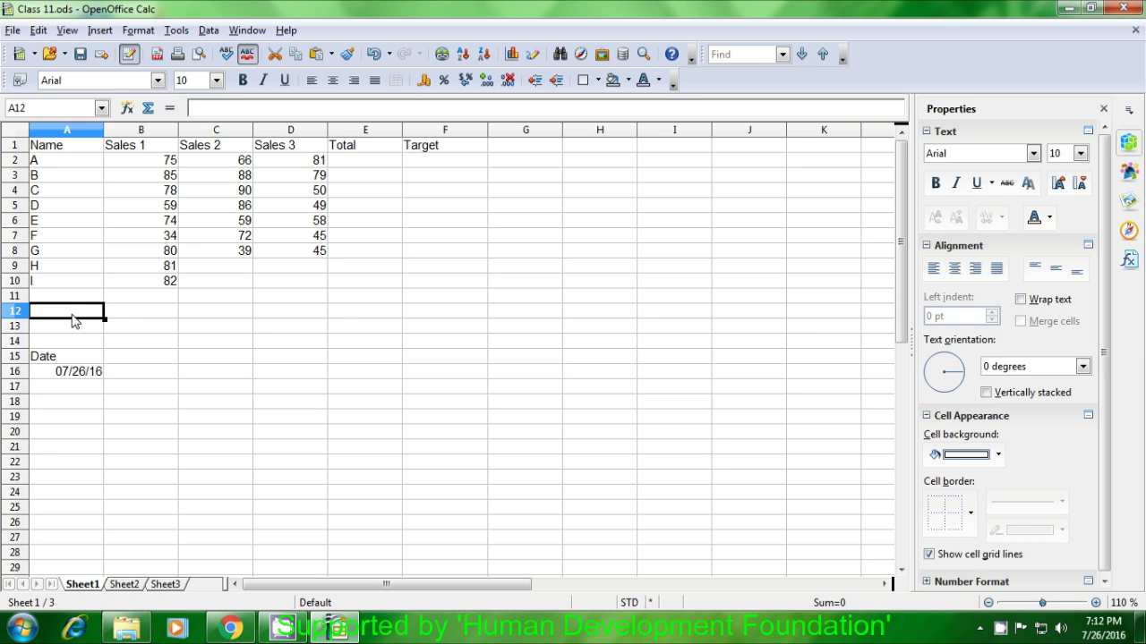
pyautogui.click(126, 584)
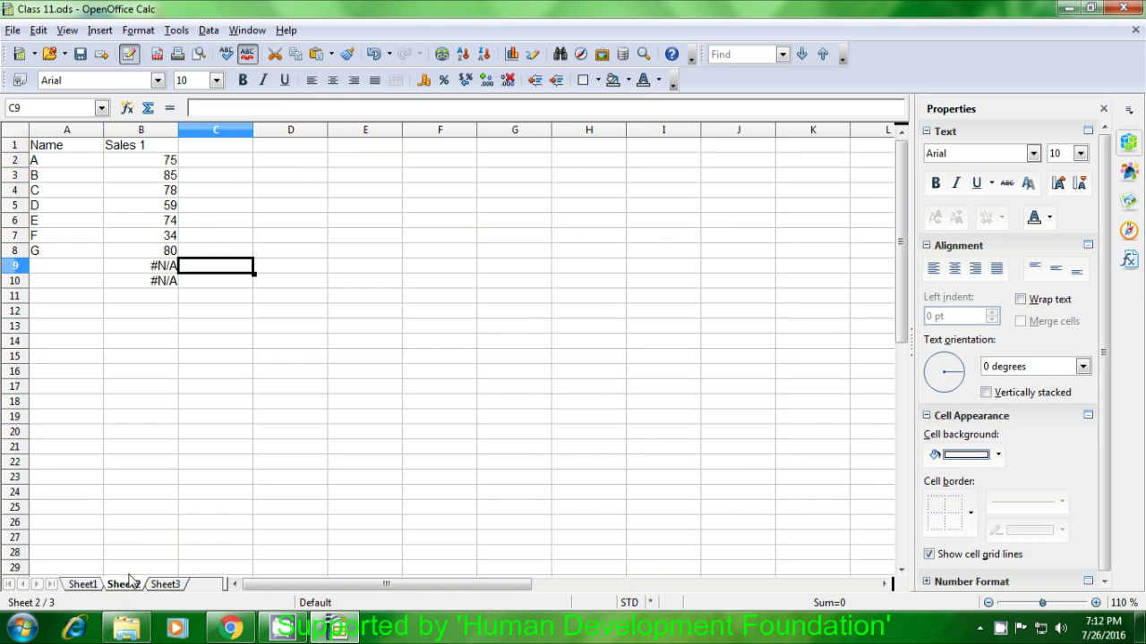
pyautogui.click(49, 269)
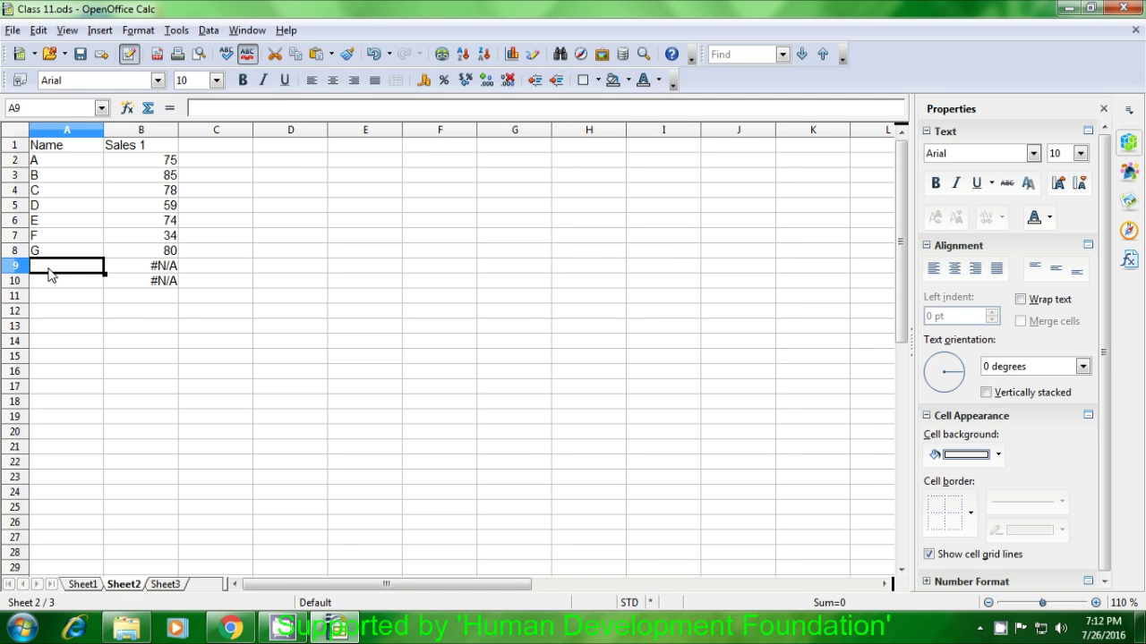
pyautogui.hotkey('ctrl', 'v')
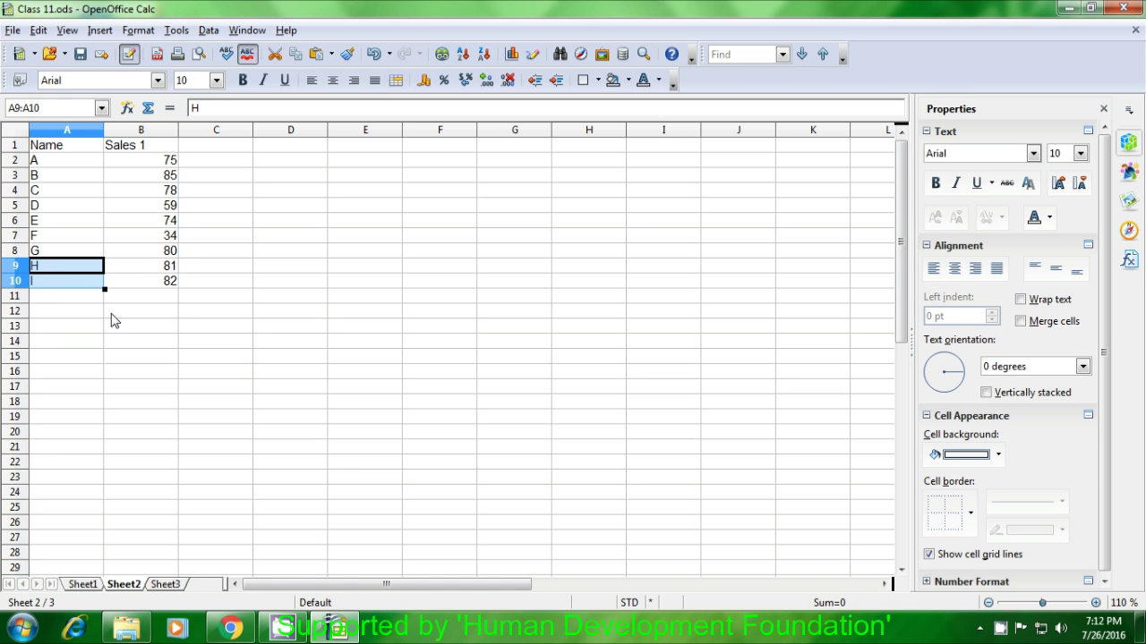
pyautogui.click(111, 314)
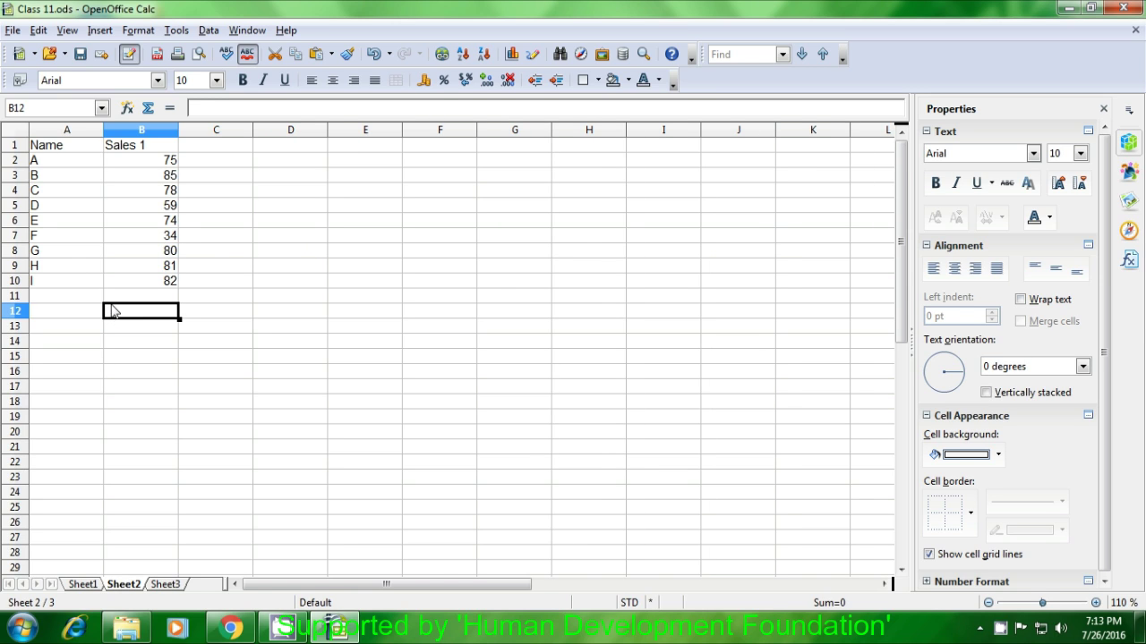
pyautogui.click(154, 348)
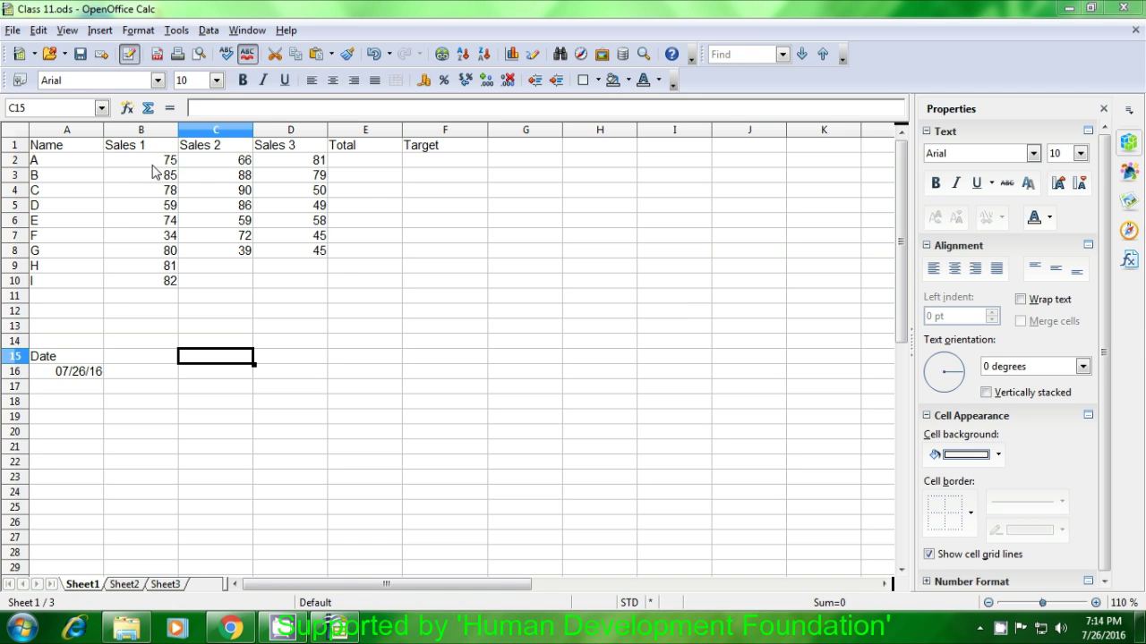
# - Copy the header row, cells A1:F1, from Sheet1 and paste it into Sheet3 starting at cell A1
pyautogui.moveTo(86, 148); pyautogui.dragTo(421, 150)
pyautogui.hotkey('ctrl', 'c')
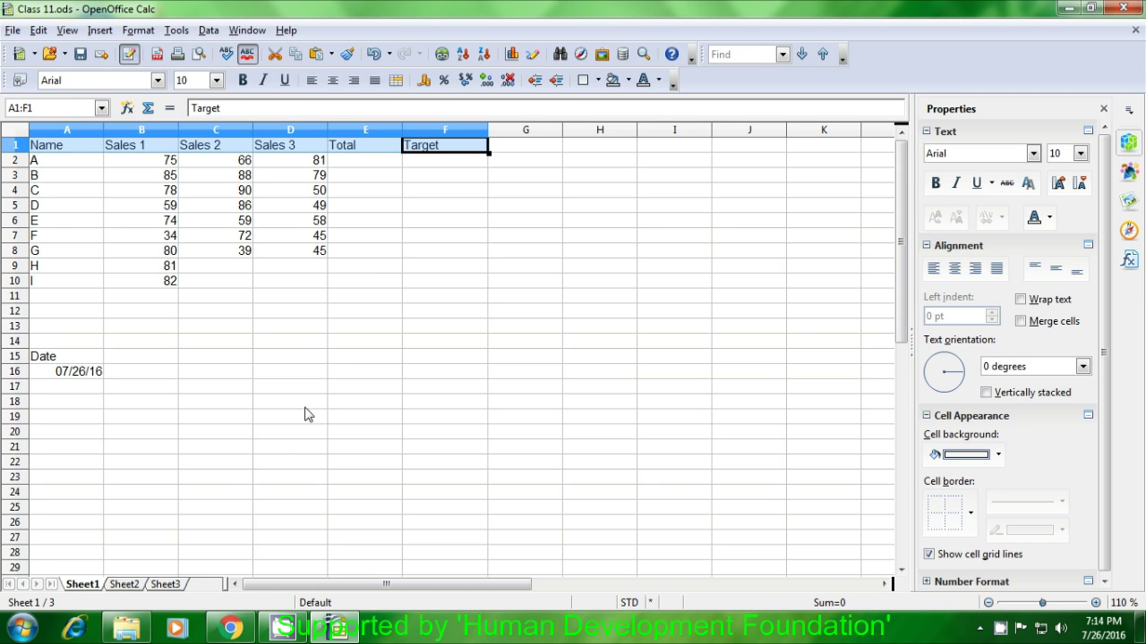
pyautogui.click(168, 587)
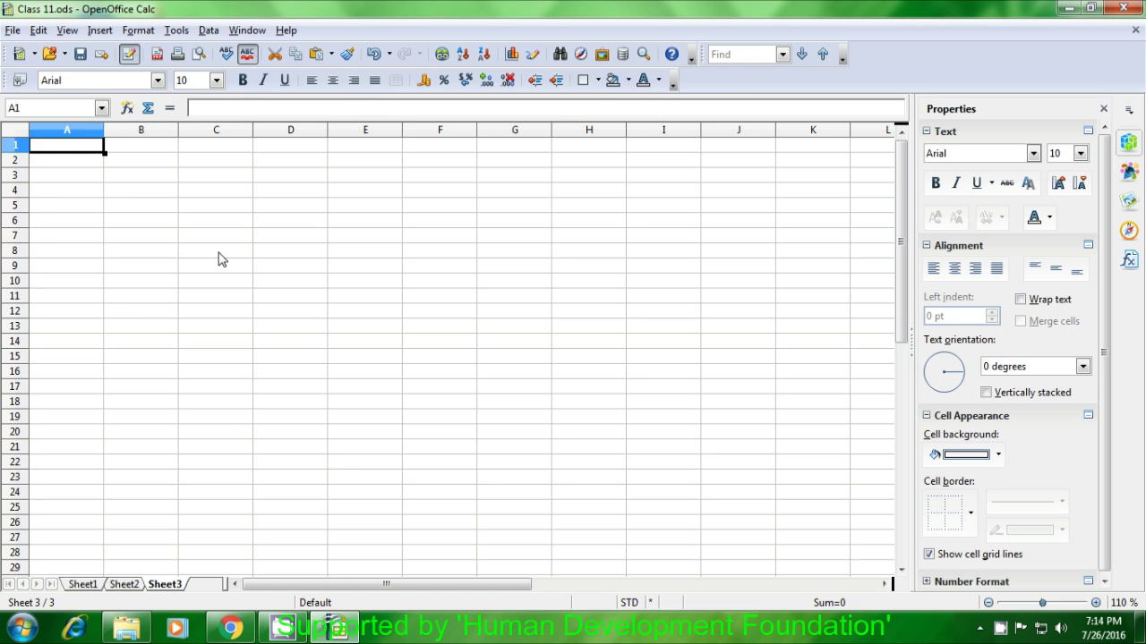
pyautogui.hotkey('ctrl', 'v')
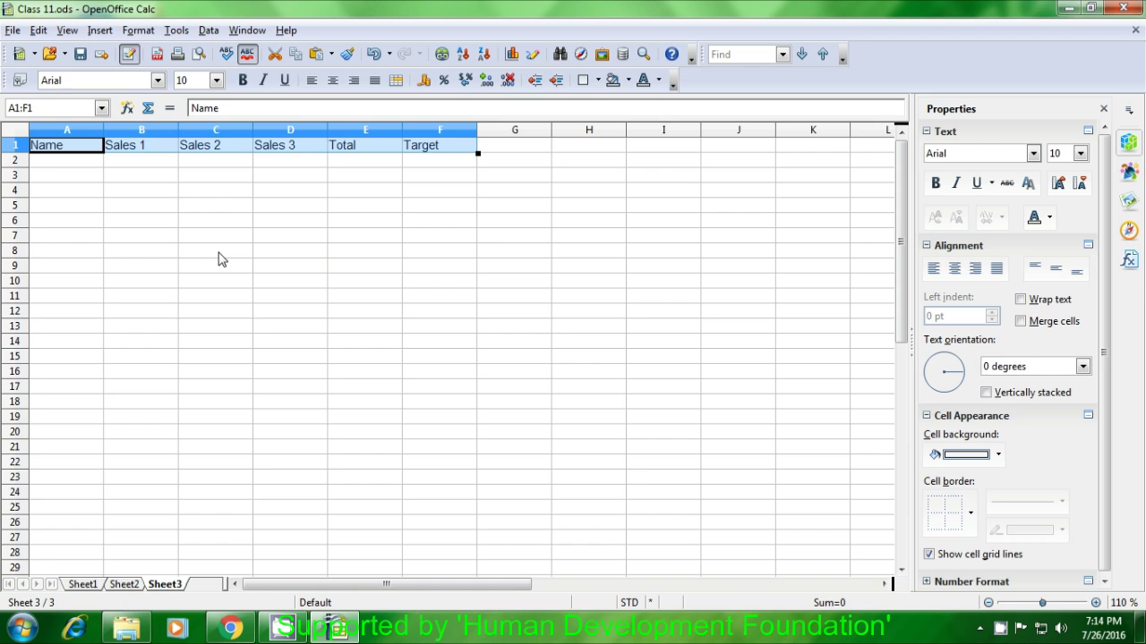
pyautogui.click(219, 252)
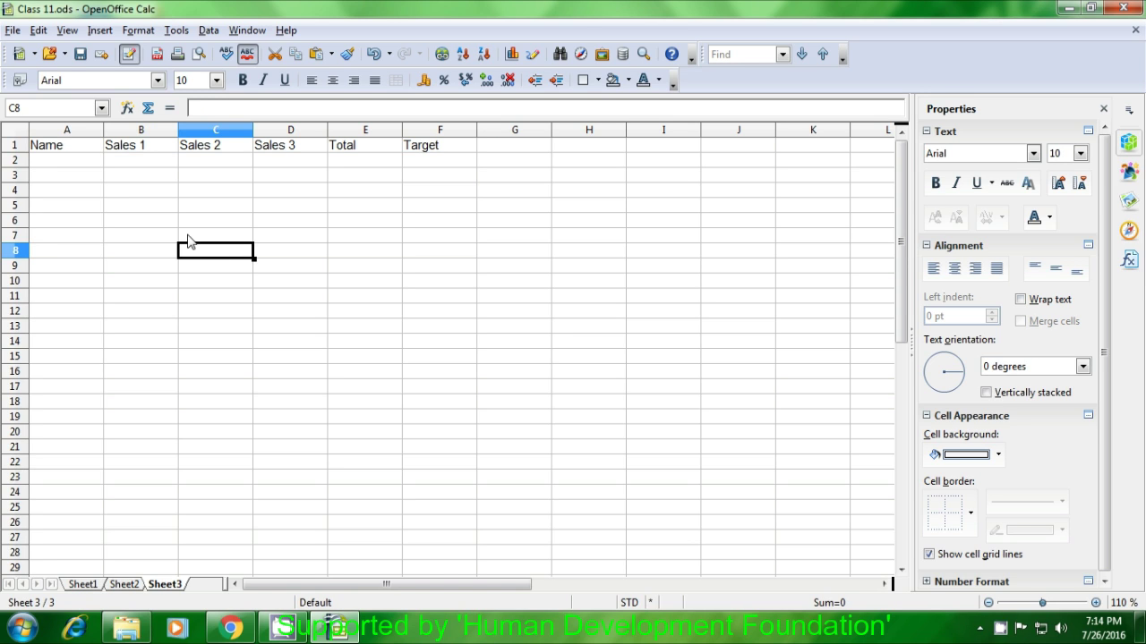
# - Enter the formula =hlookup(A1;Sheet1.A1:F10;3;0) in cell A2 of Sheet3
pyautogui.click(83, 167)
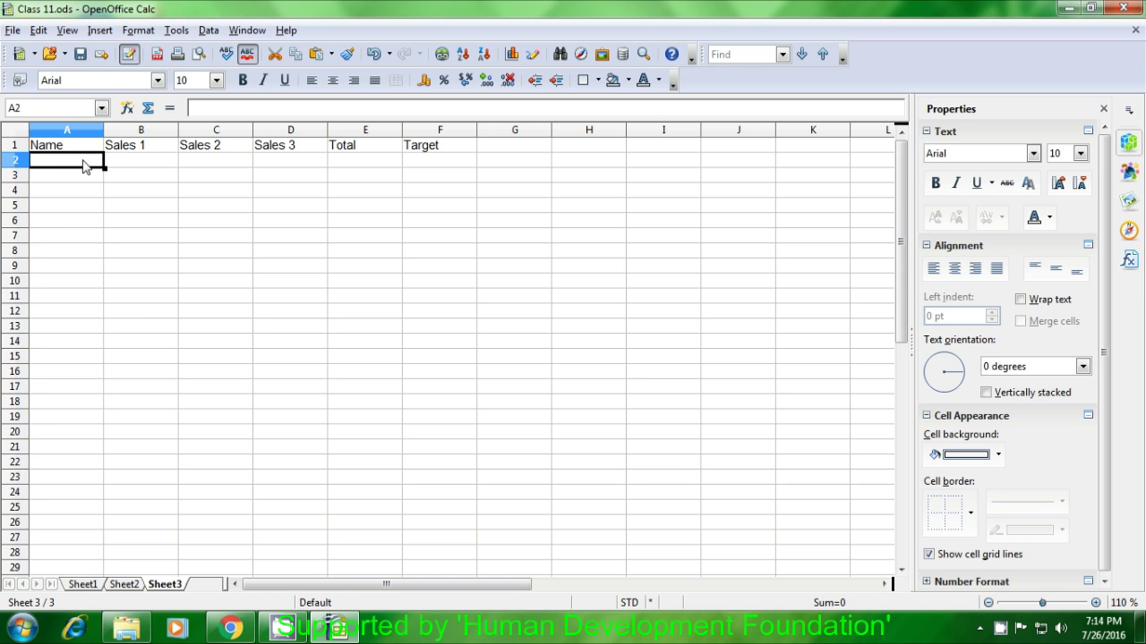
pyautogui.write('=')
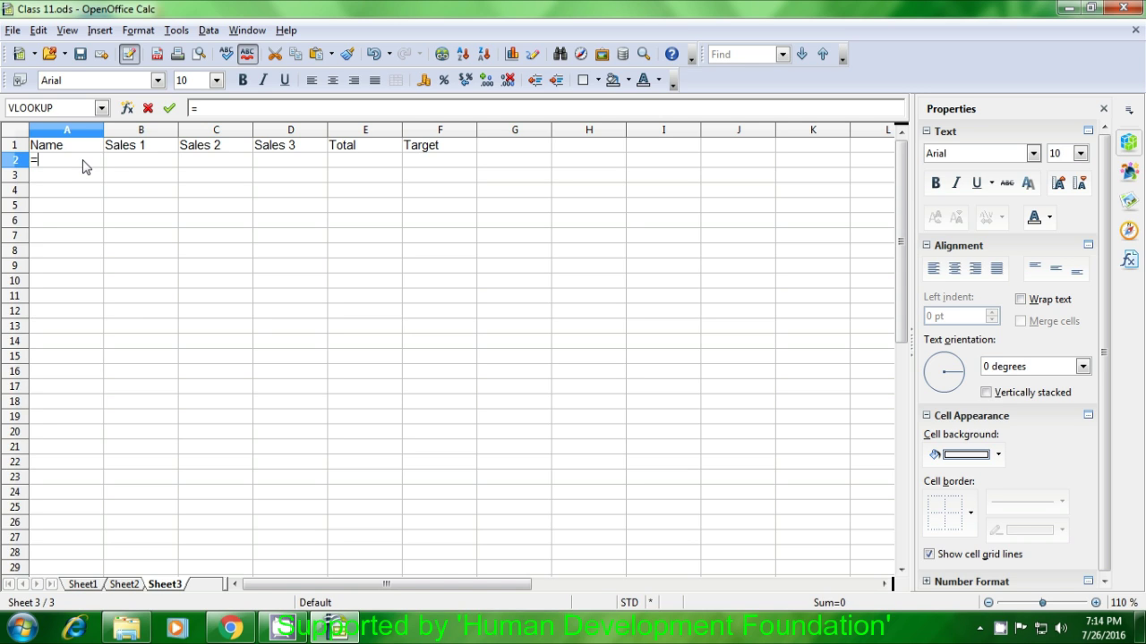
pyautogui.write('hl')
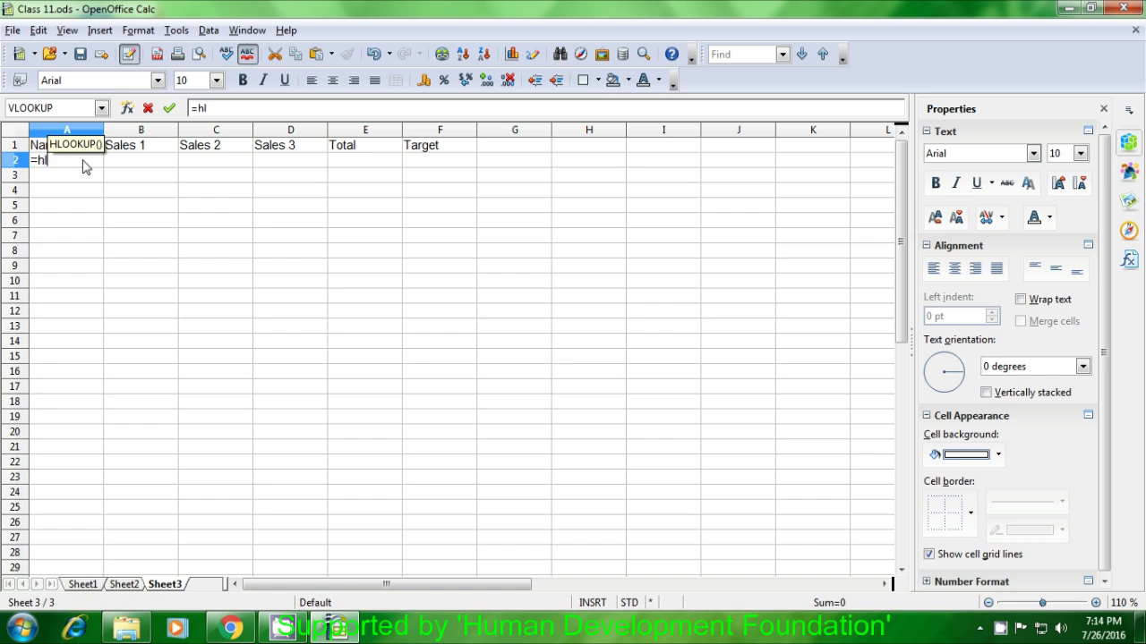
pyautogui.write('ookup')
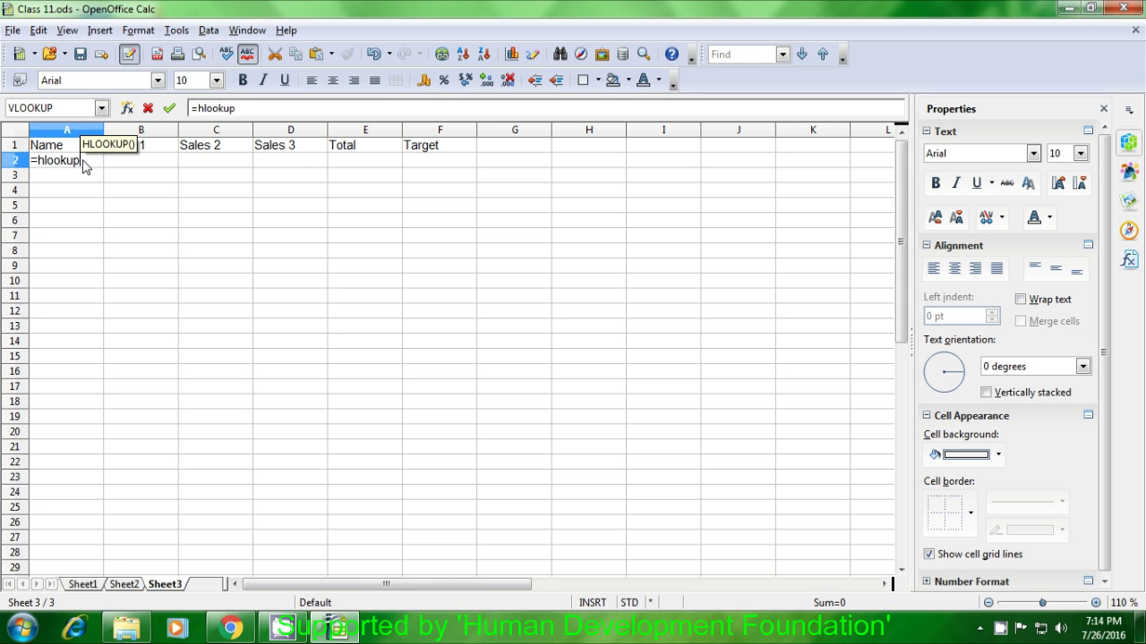
pyautogui.write('(')
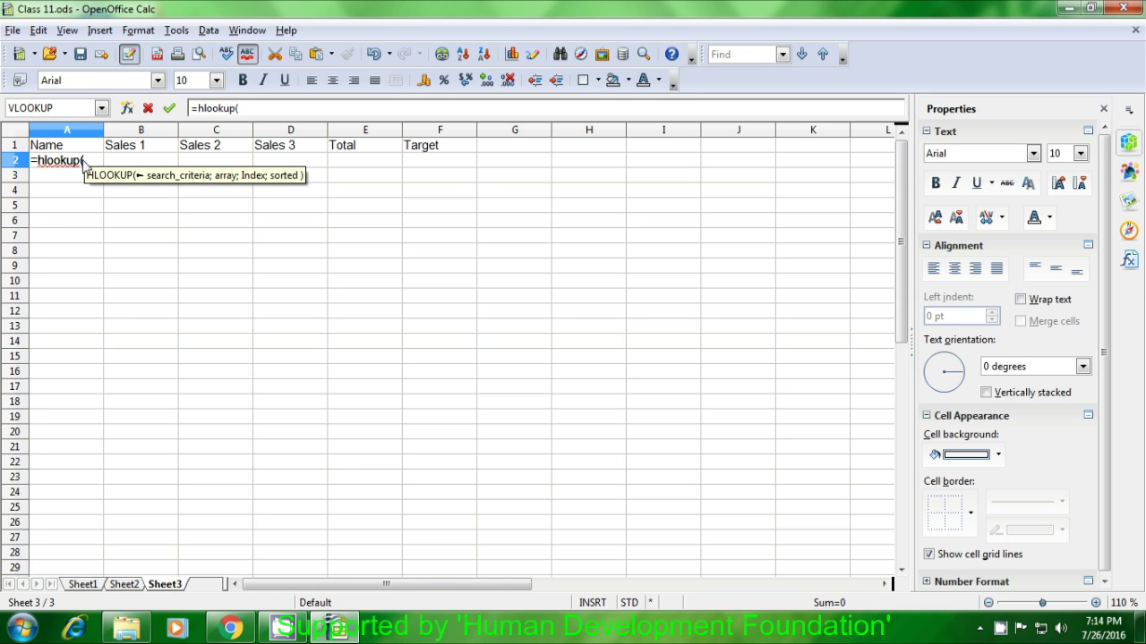
pyautogui.click(80, 150)
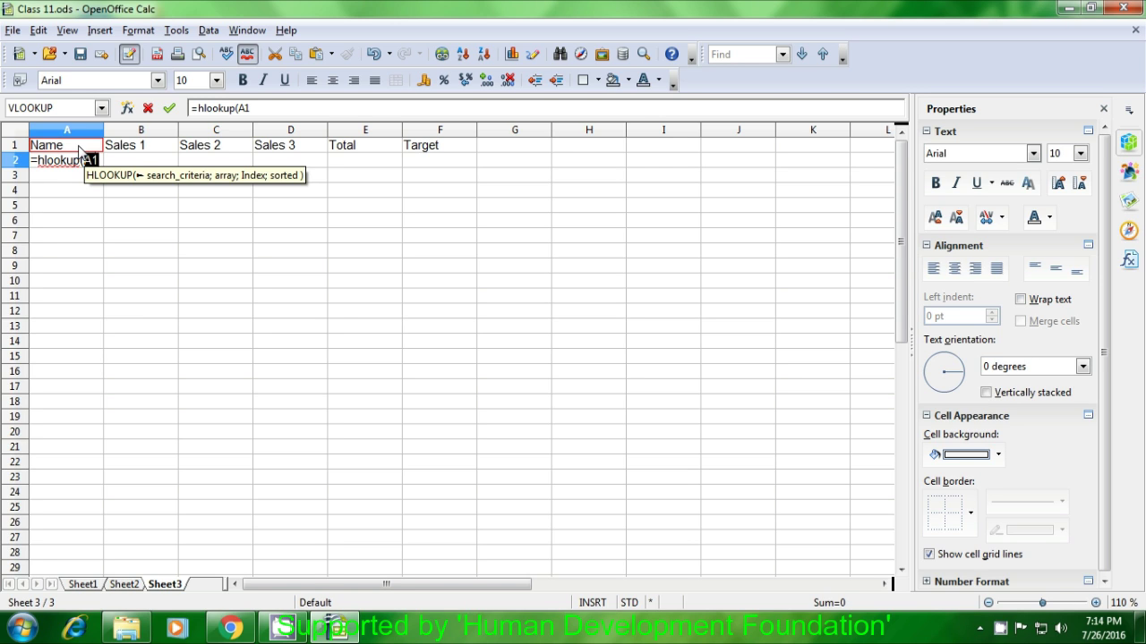
pyautogui.write(';')
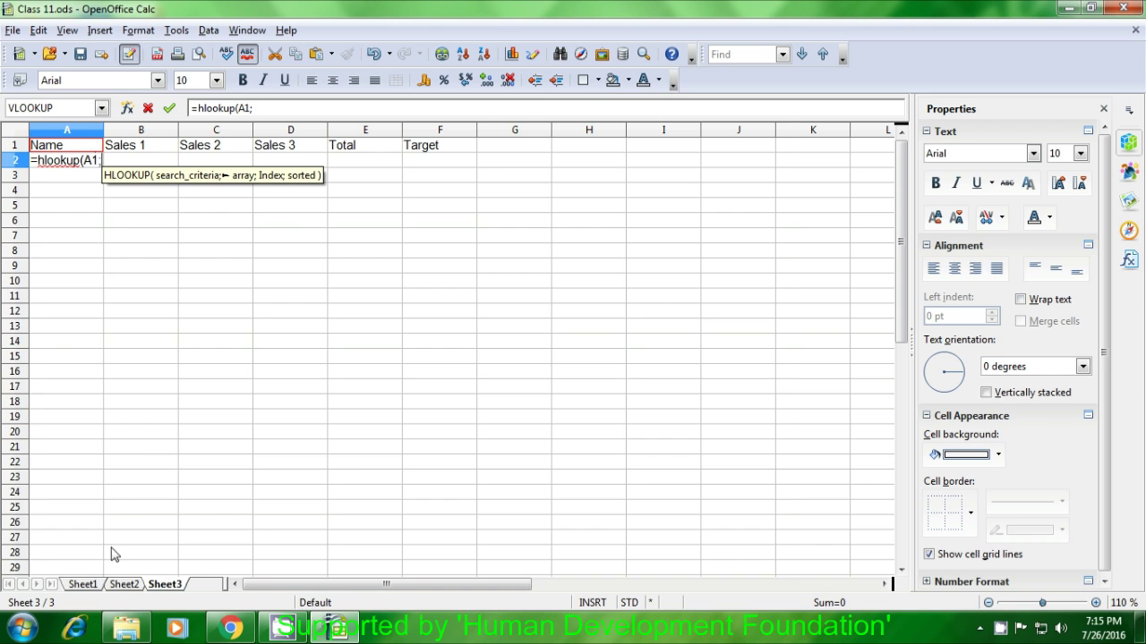
pyautogui.click(94, 584)
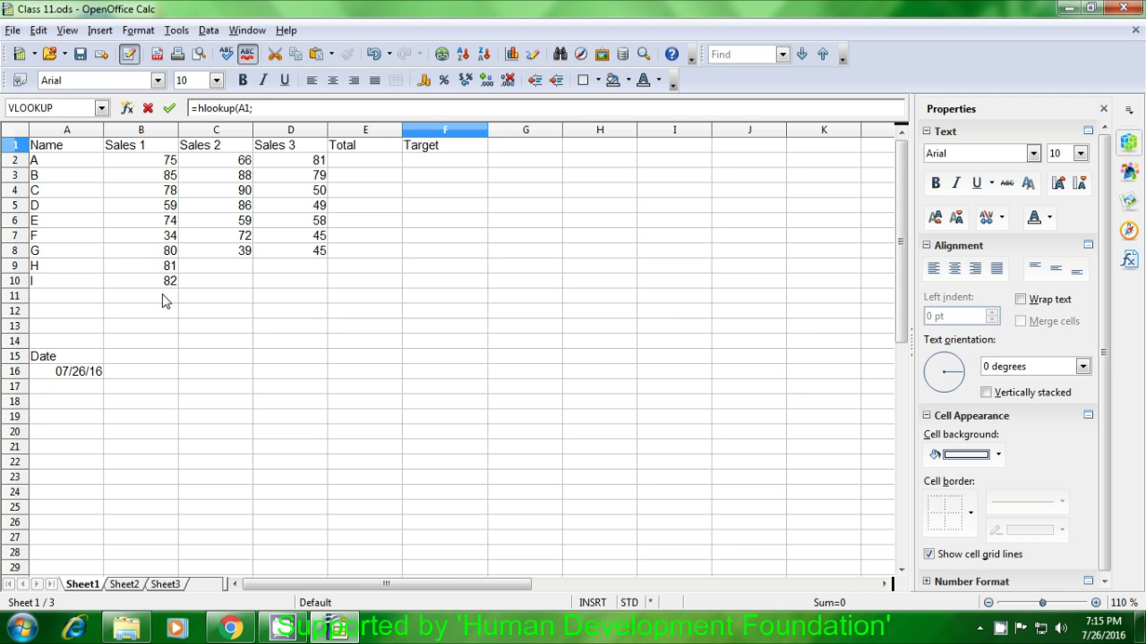
pyautogui.moveTo(77, 148); pyautogui.dragTo(433, 287)
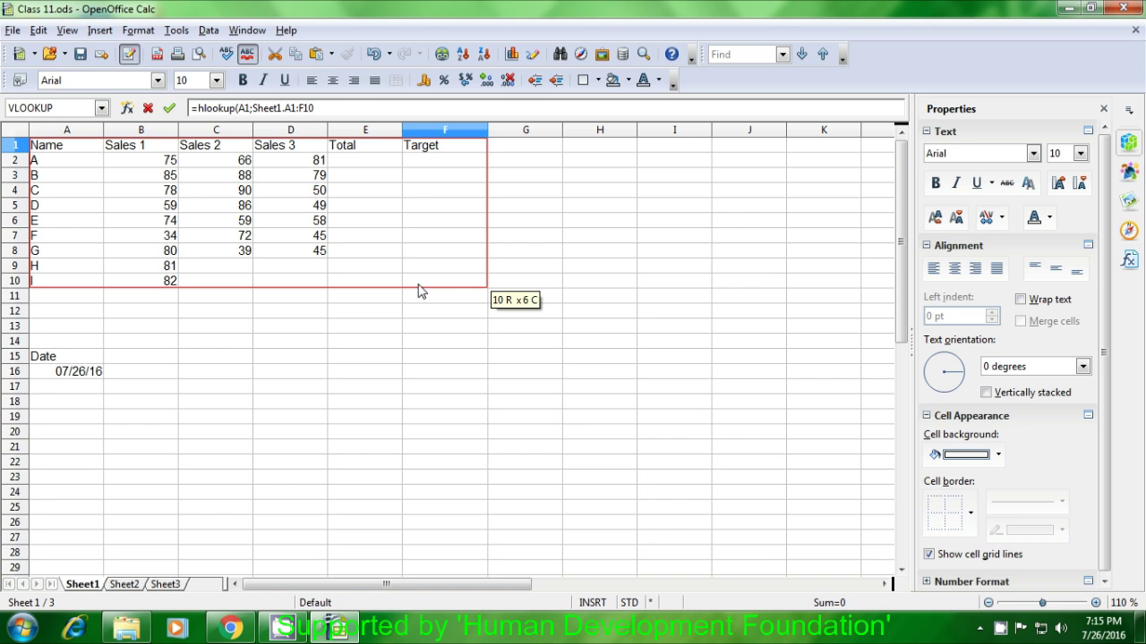
pyautogui.click(178, 583)
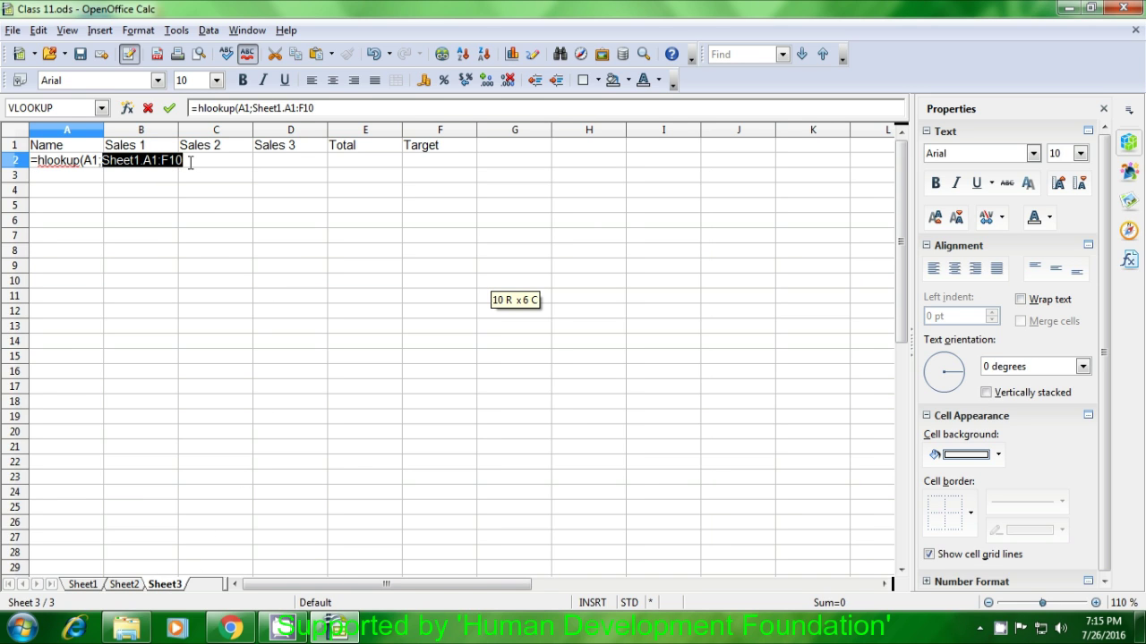
pyautogui.write(';')
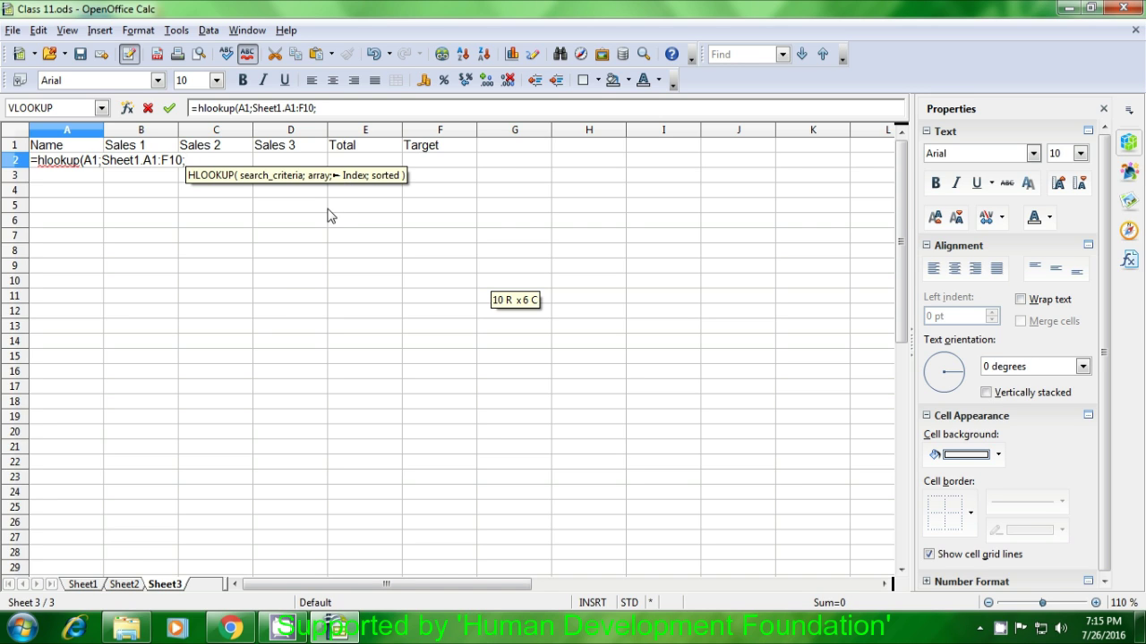
pyautogui.click(82, 585)
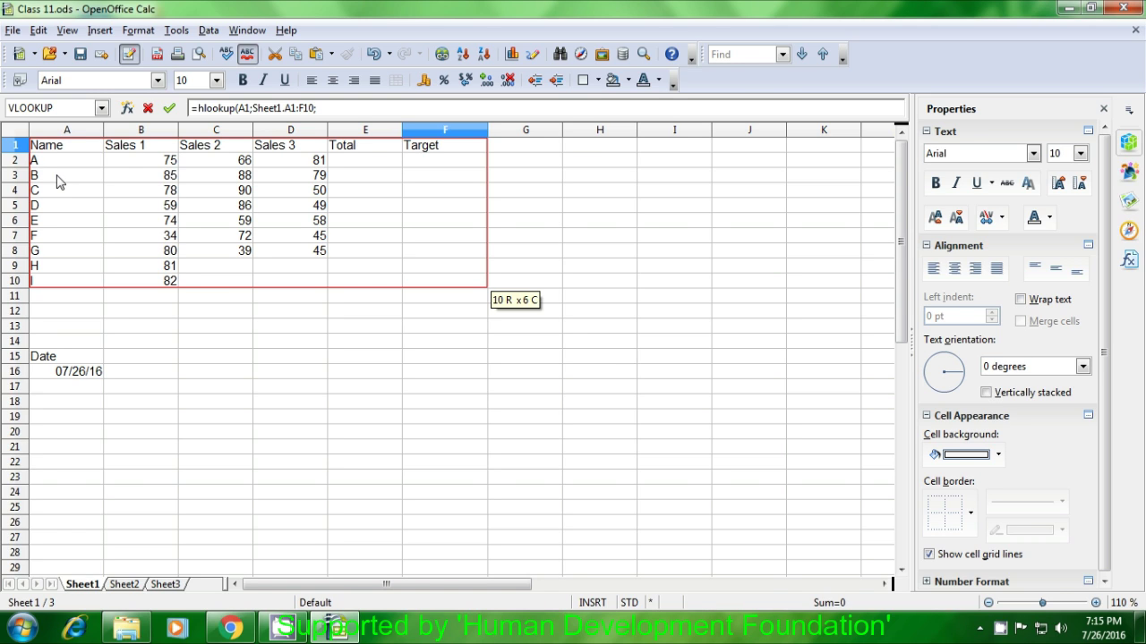
pyautogui.click(328, 112)
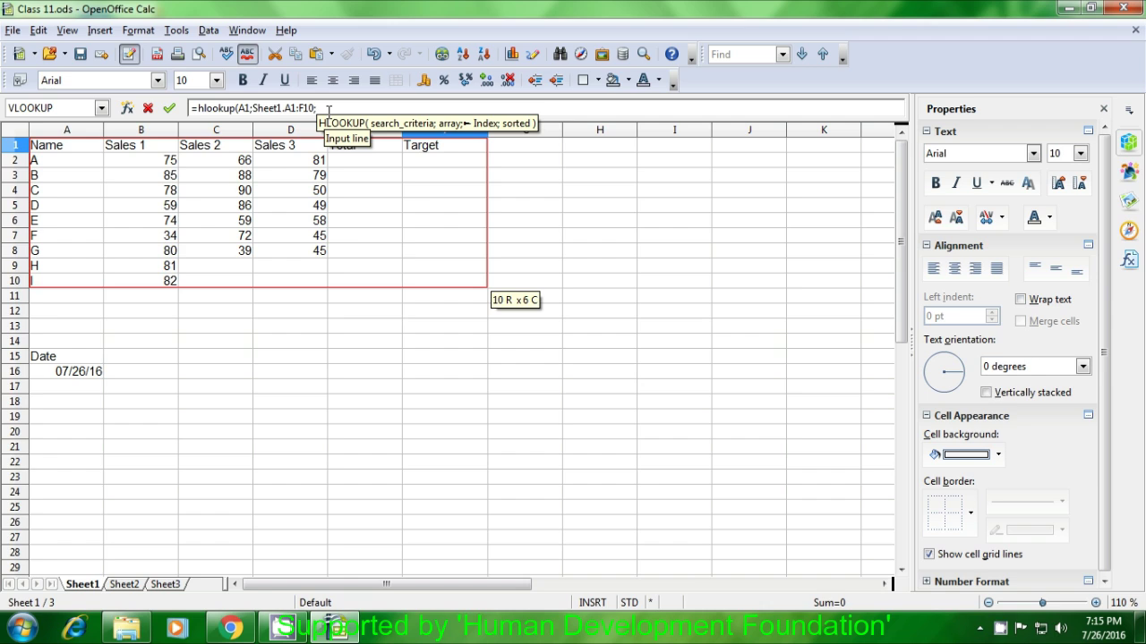
pyautogui.write('3')
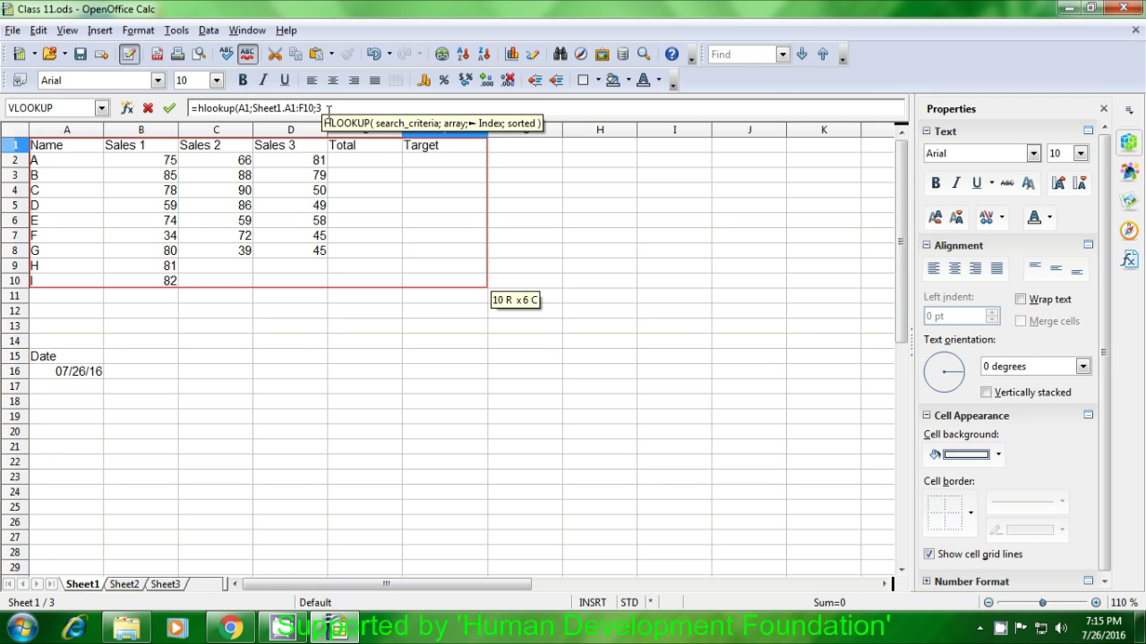
pyautogui.write(';')
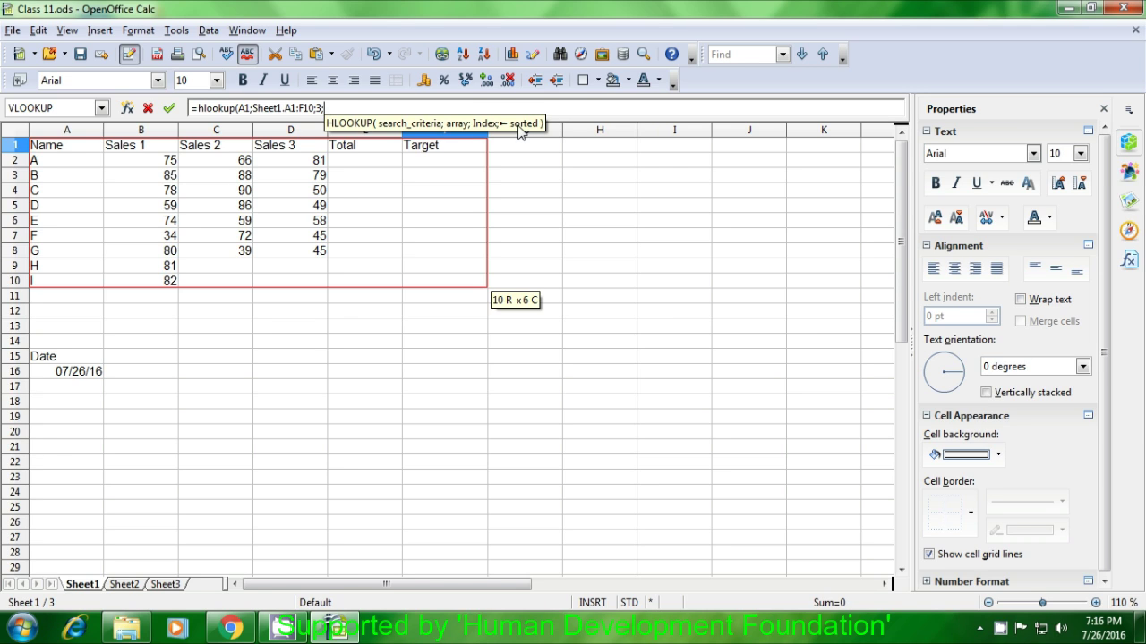
pyautogui.write('0')
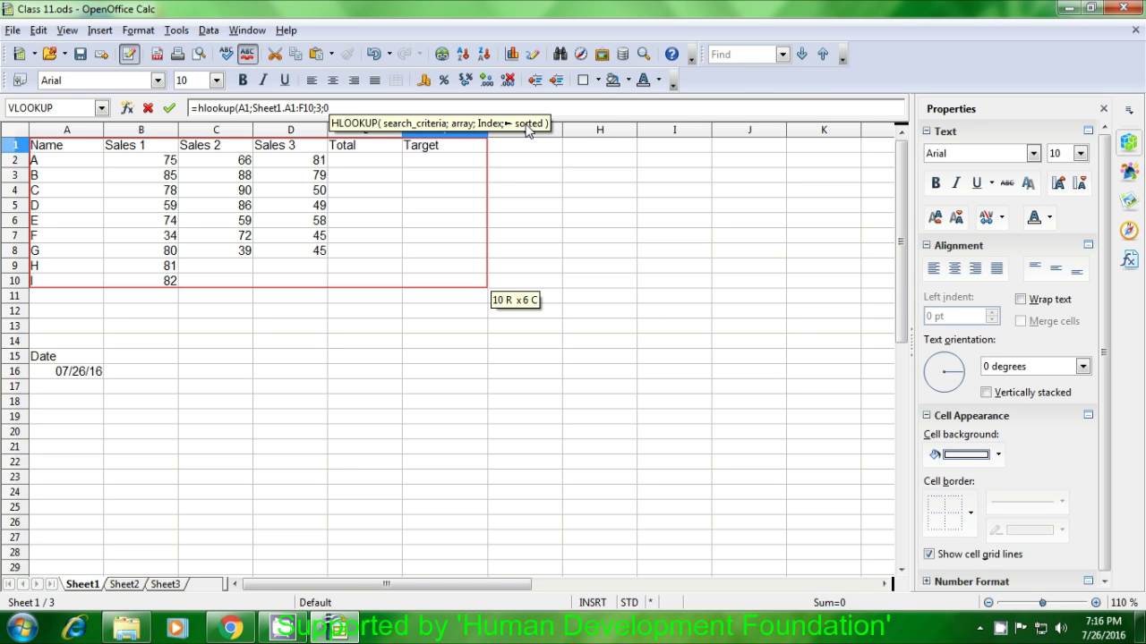
pyautogui.write(')')
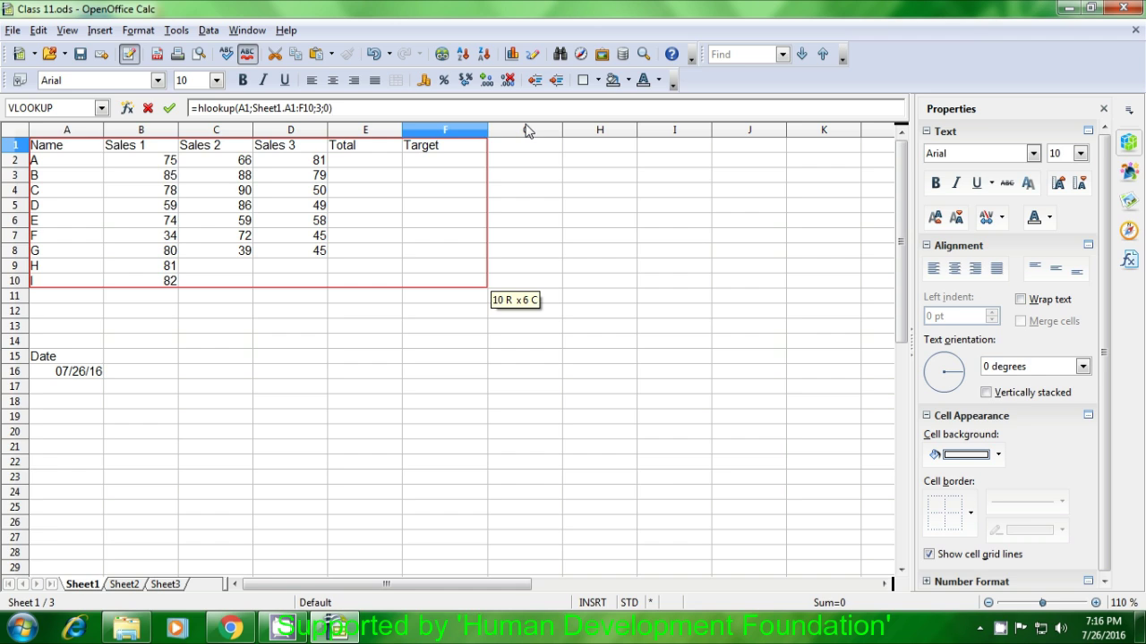
pyautogui.press('Return')
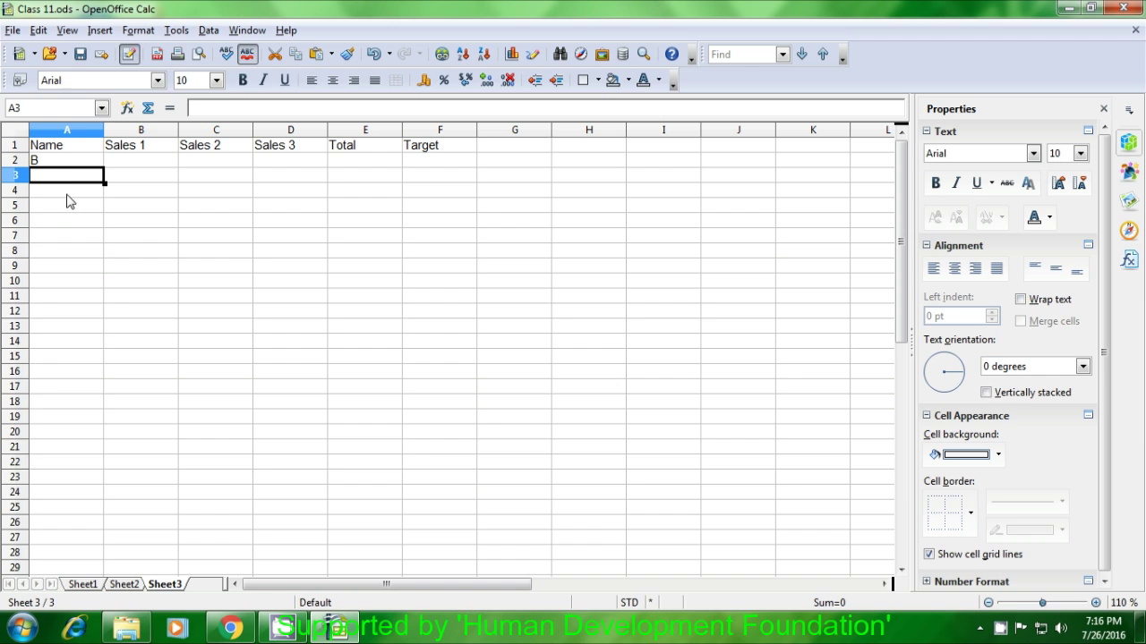
# - Fill the HLOOKUP formula from cell A2 across through cell F2 on Sheet3
pyautogui.click(54, 163)
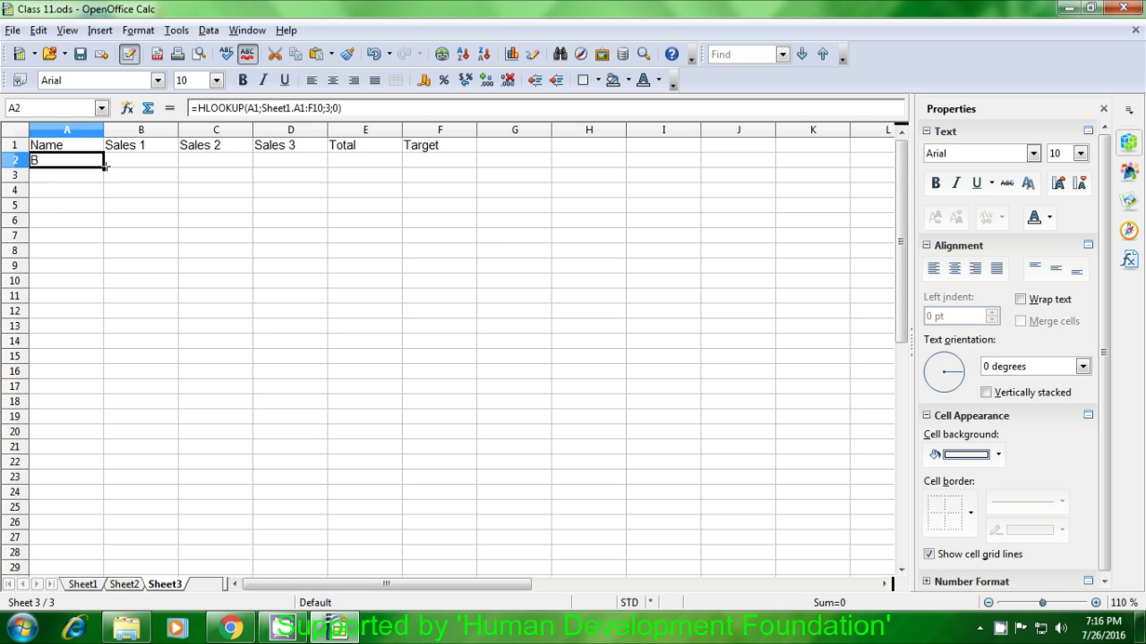
pyautogui.moveTo(105, 166); pyautogui.dragTo(441, 166)
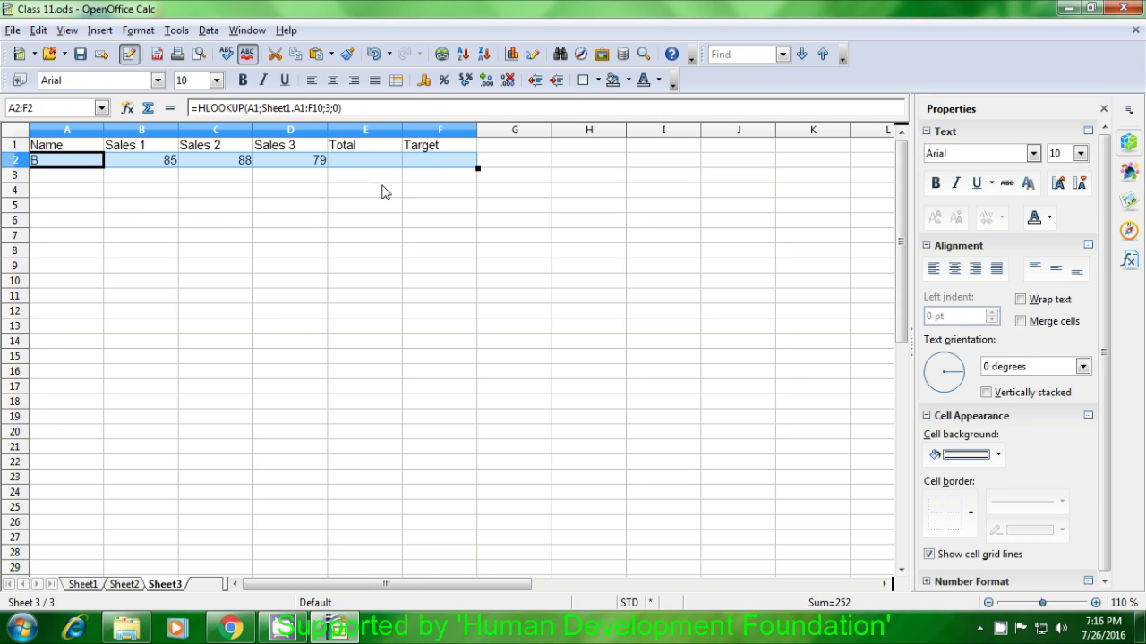
pyautogui.click(134, 212)
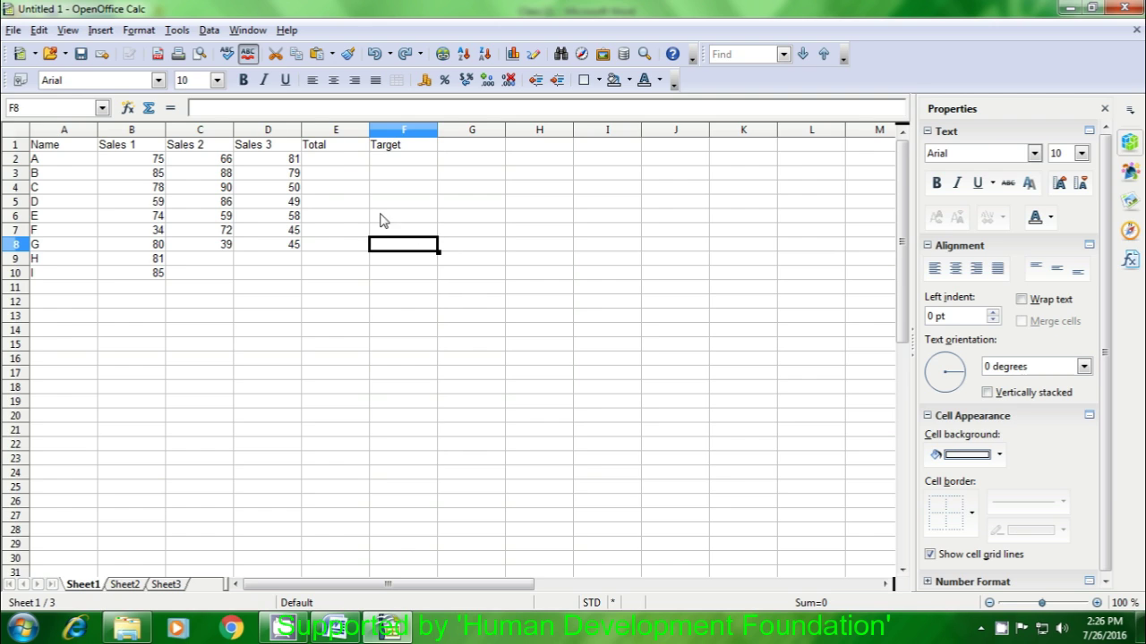
# - Enter the formula =sum(B2:D2) in cell E2 of Sheet1 to total the first person's three sales
pyautogui.click(335, 161)
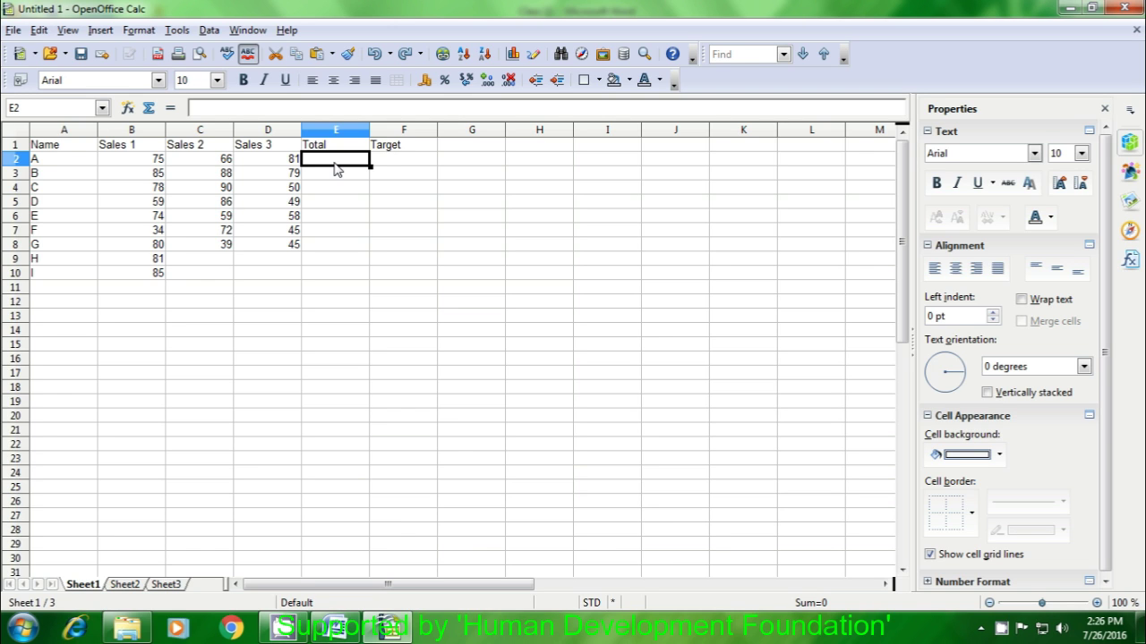
pyautogui.write('=')
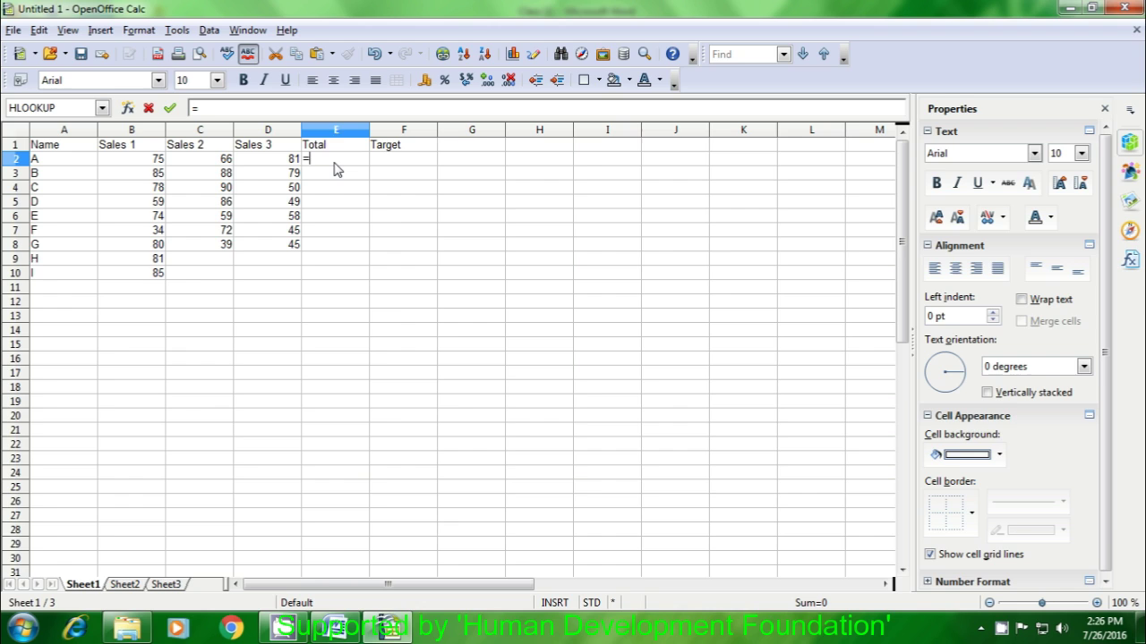
pyautogui.write('sum')
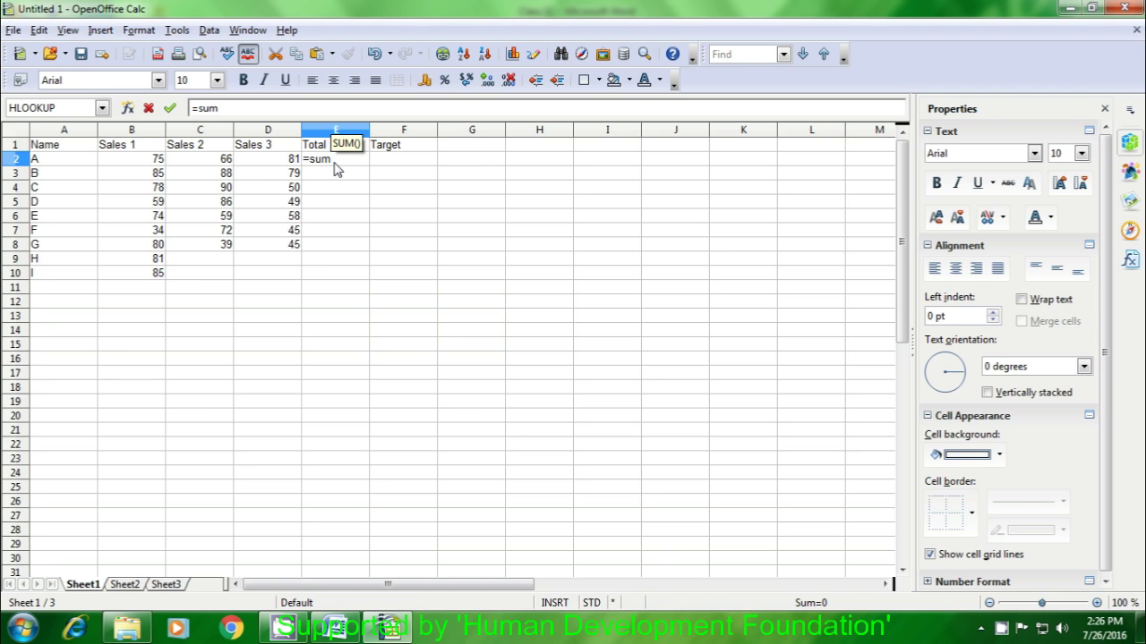
pyautogui.write('(')
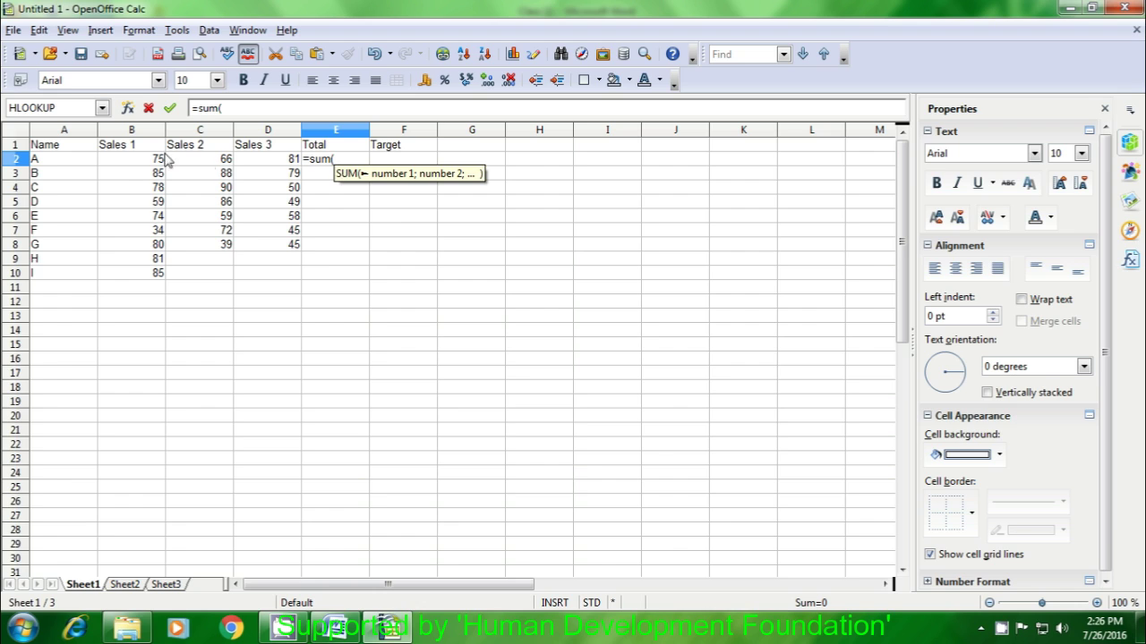
pyautogui.moveTo(132, 157); pyautogui.dragTo(242, 170)
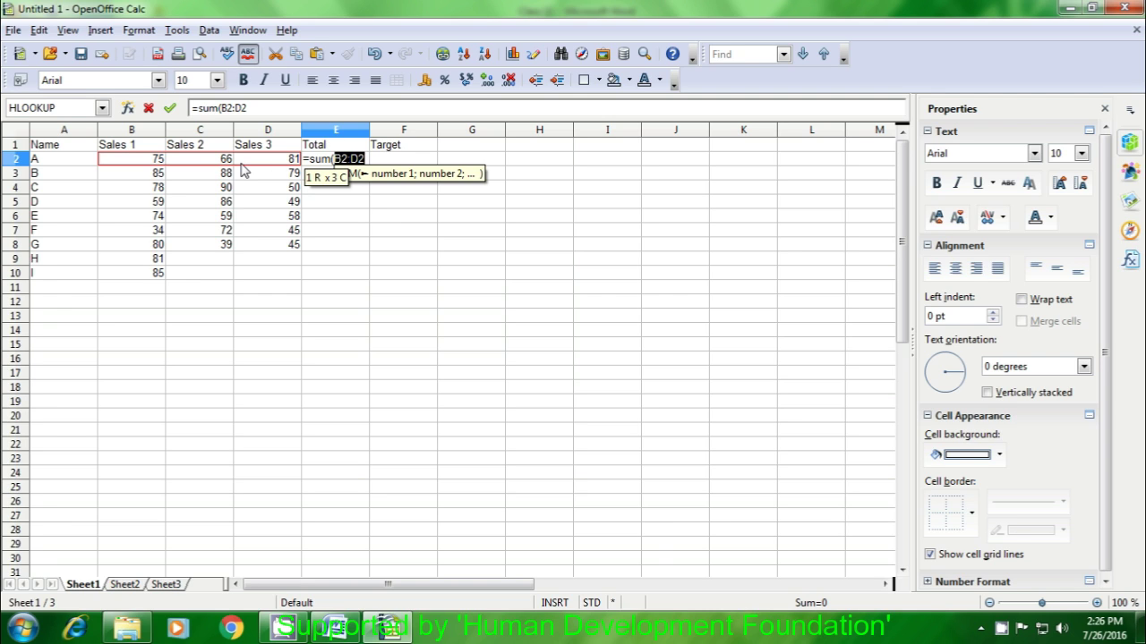
pyautogui.write(')')
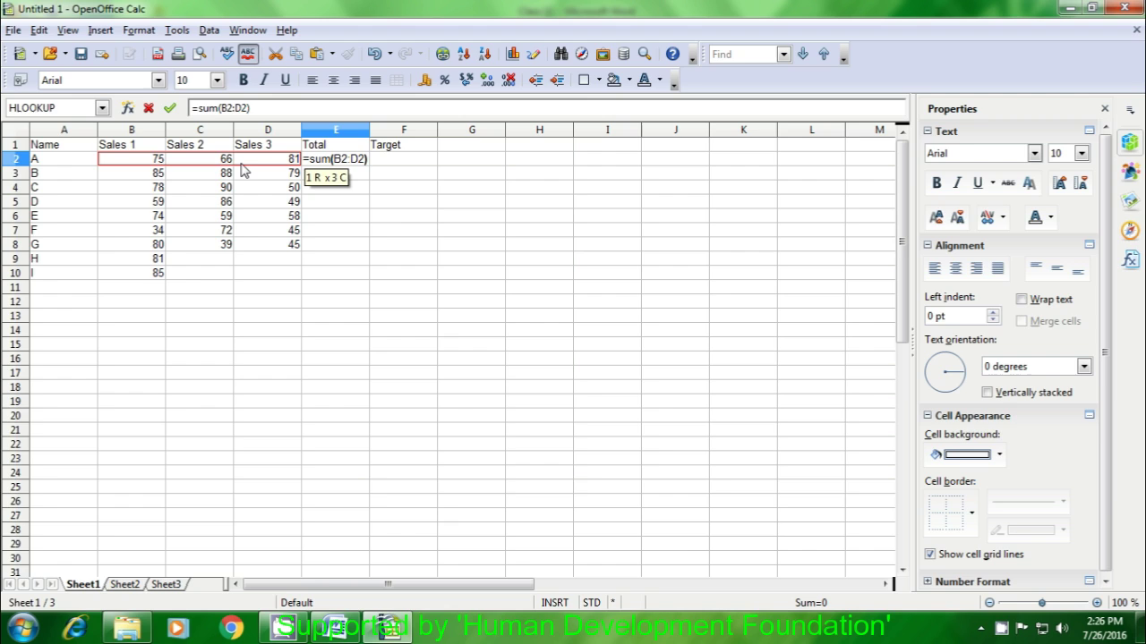
pyautogui.press('Return')
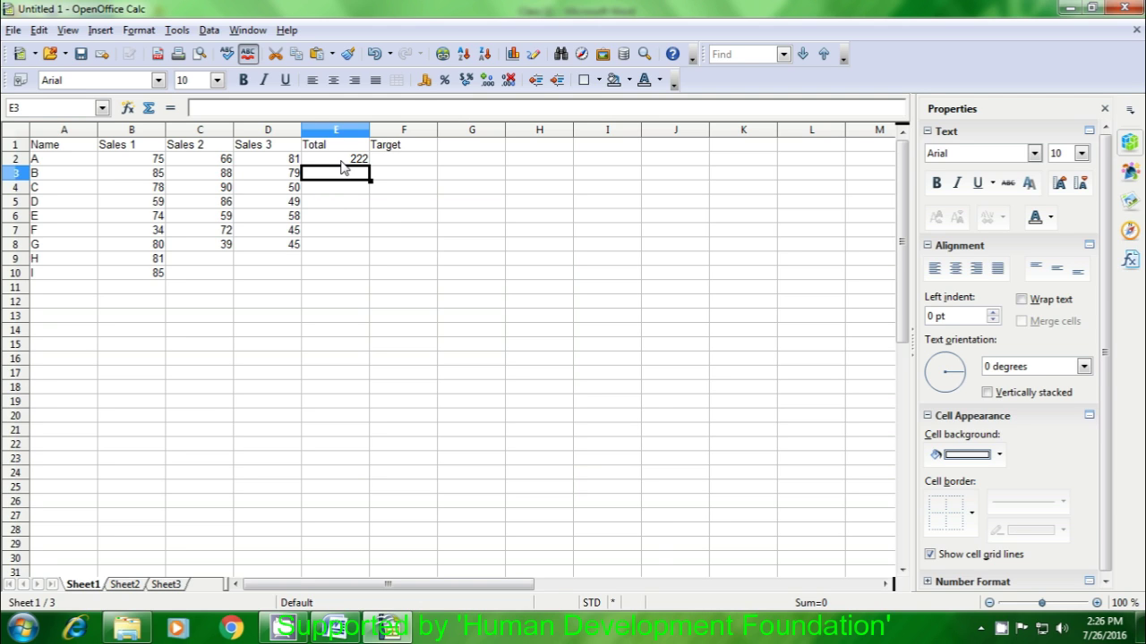
# - Fill the SUM formula from cell E2 down through cell E10 in the Total column
pyautogui.click(343, 168)
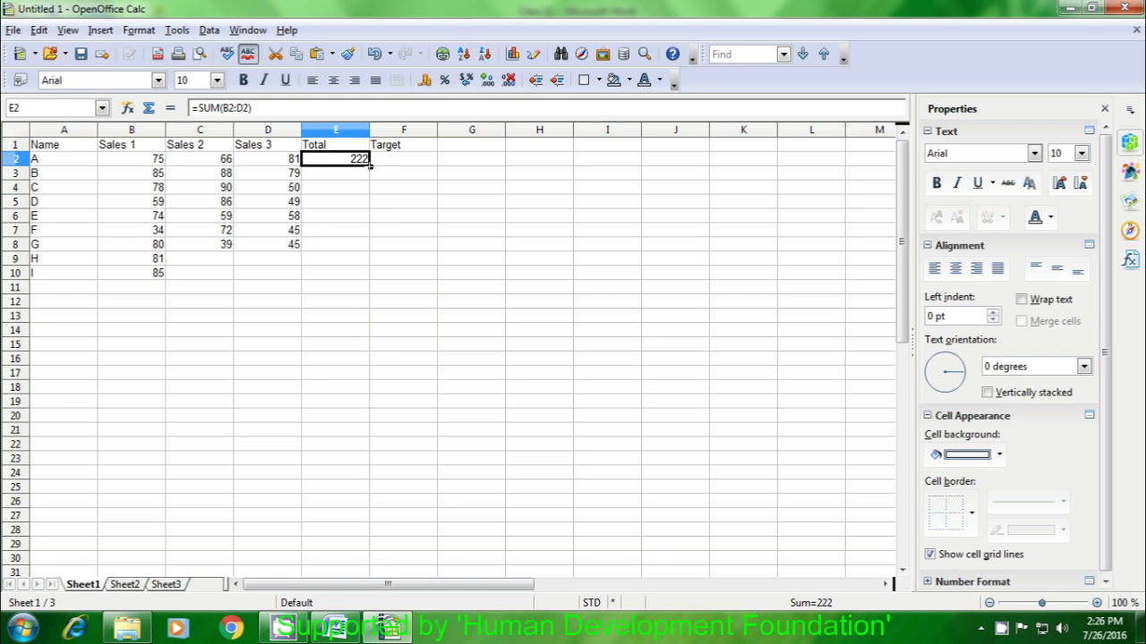
pyautogui.moveTo(369, 165); pyautogui.dragTo(374, 273)
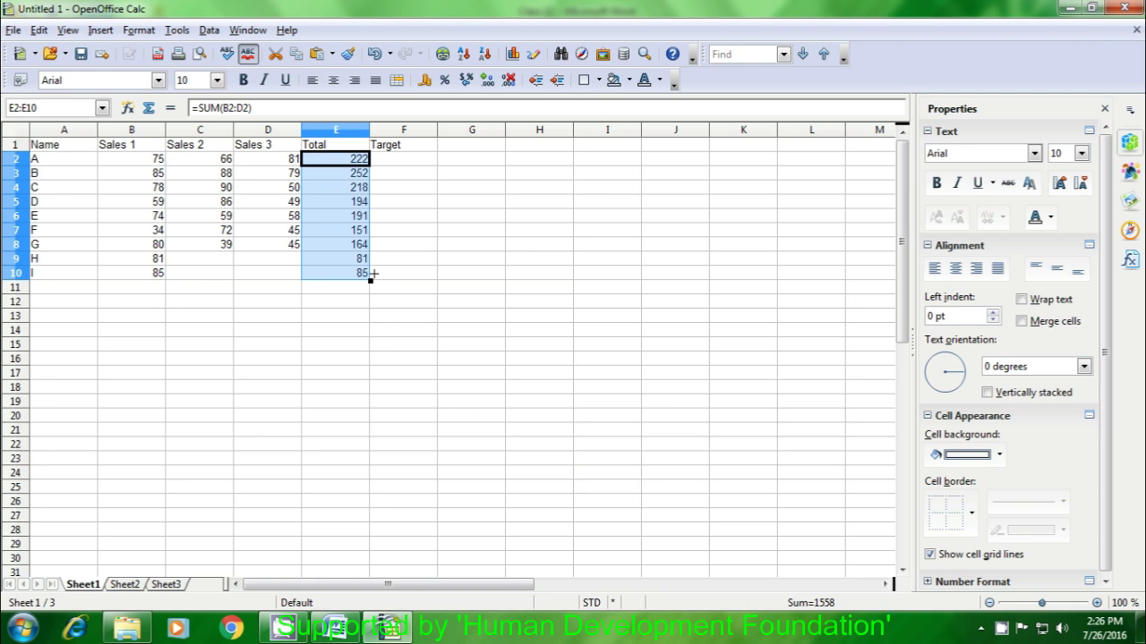
pyautogui.click(351, 289)
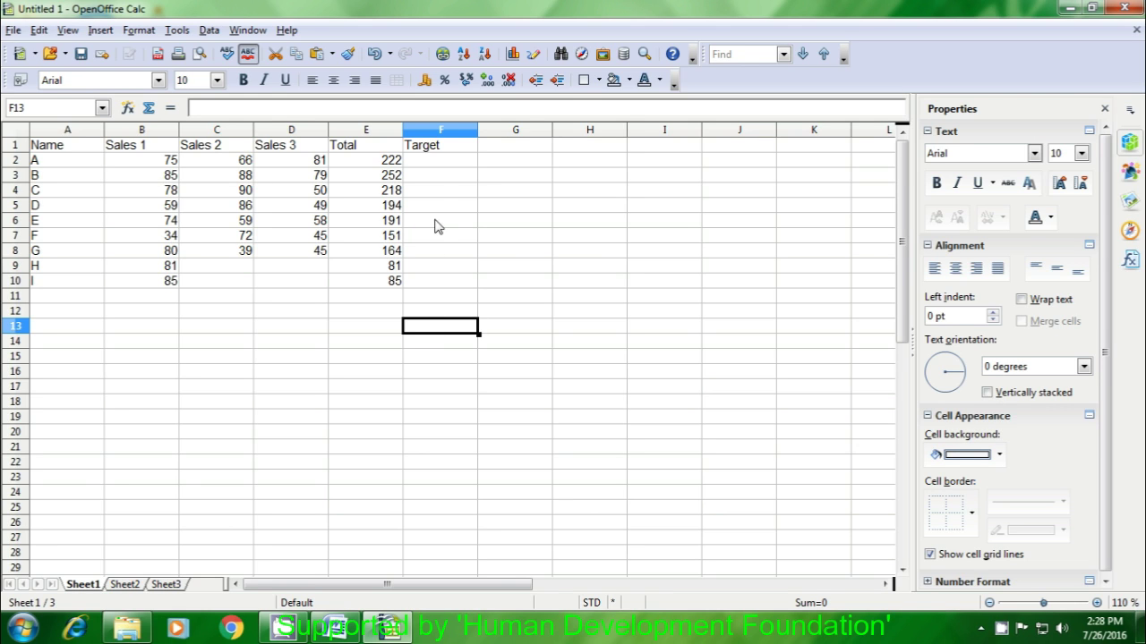
# - Enter the formula =if(E2>195;"Completed";"Not Complete") in cell F2 of the Target column
pyautogui.click(434, 170)
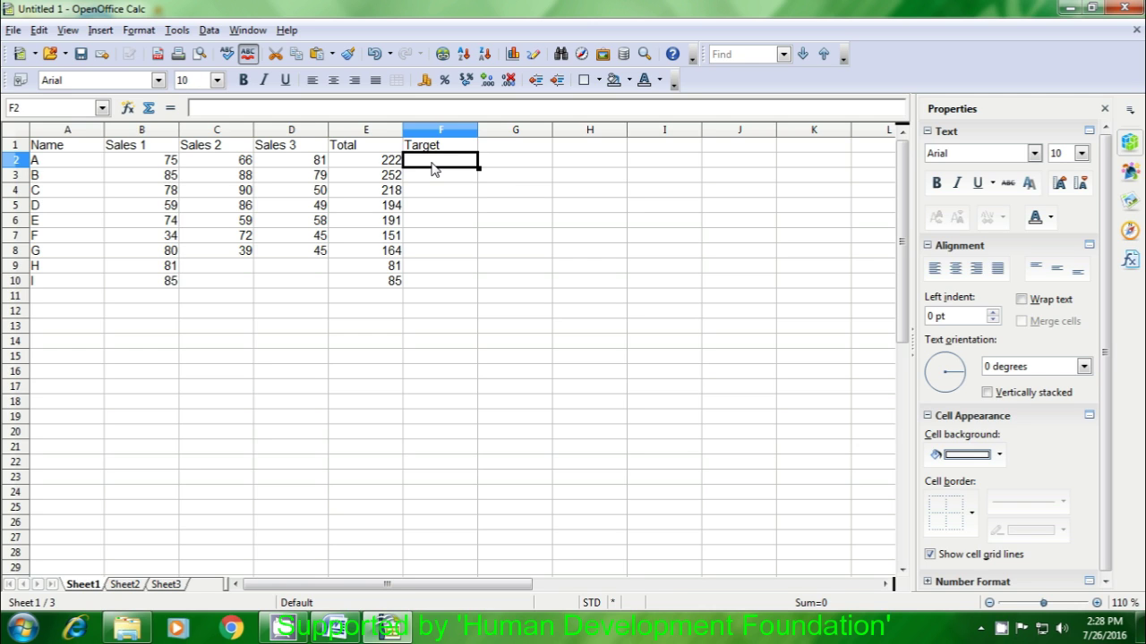
pyautogui.write('=if')
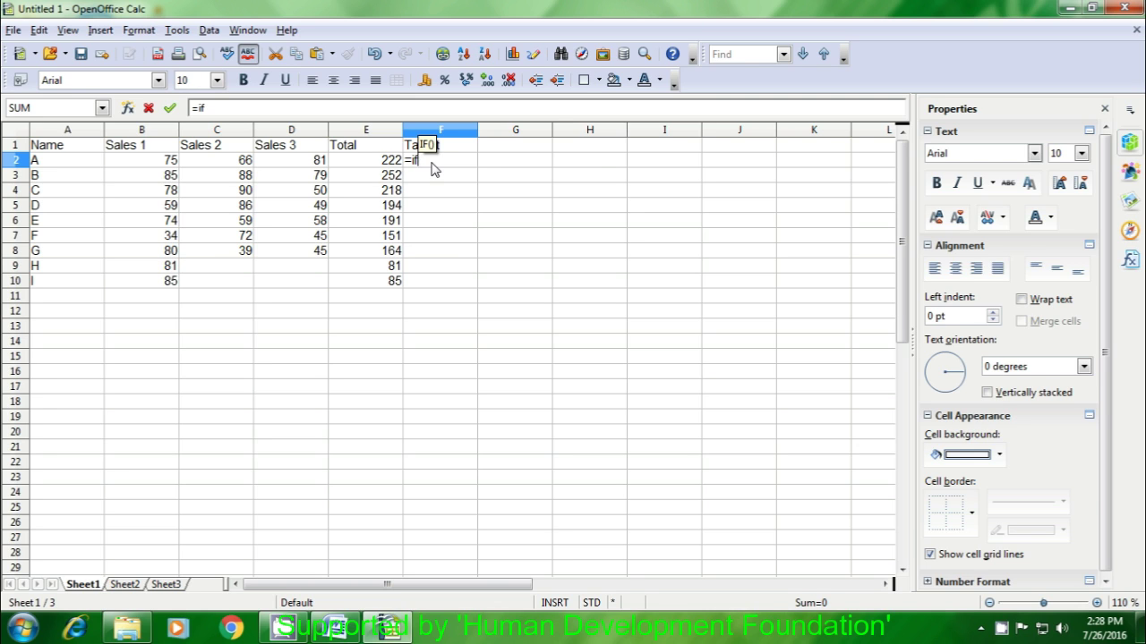
pyautogui.write('(')
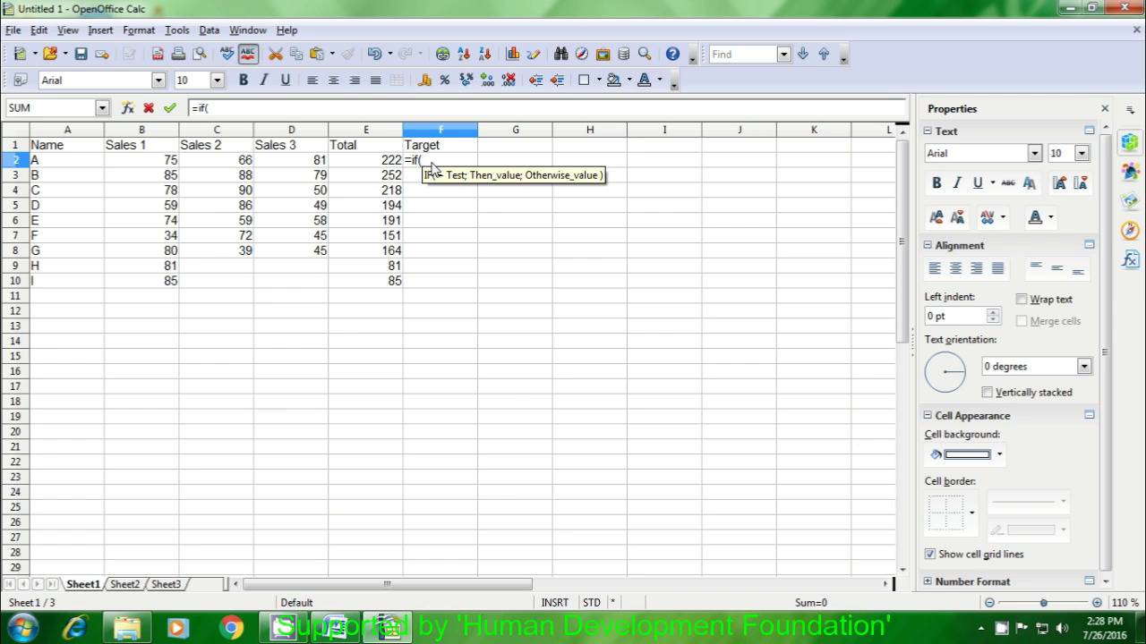
pyautogui.click(392, 167)
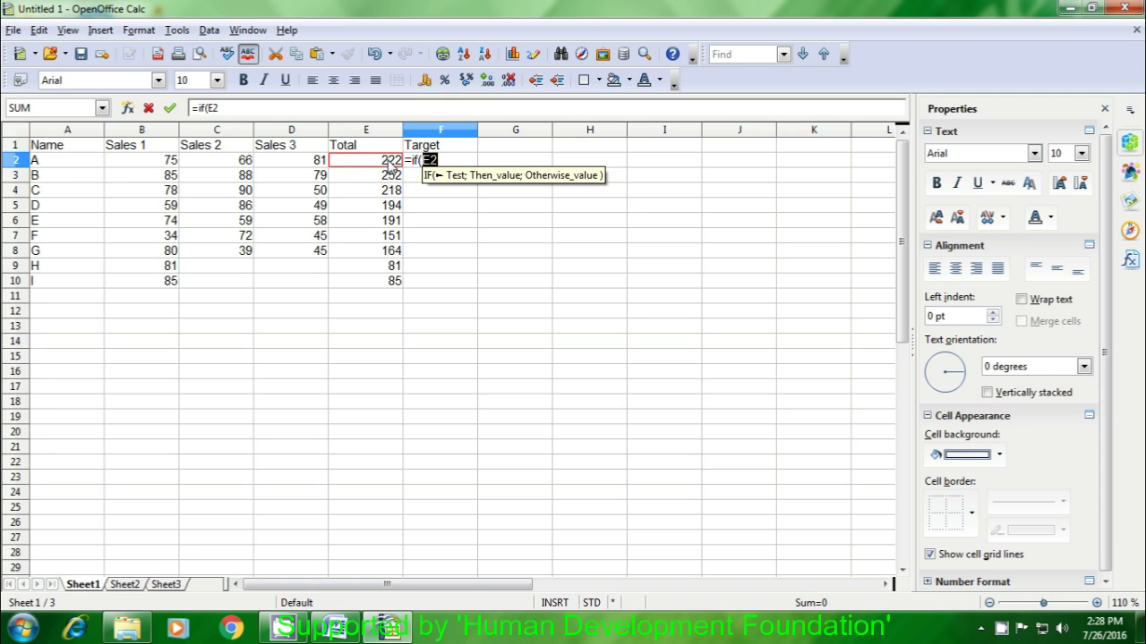
pyautogui.write('>')
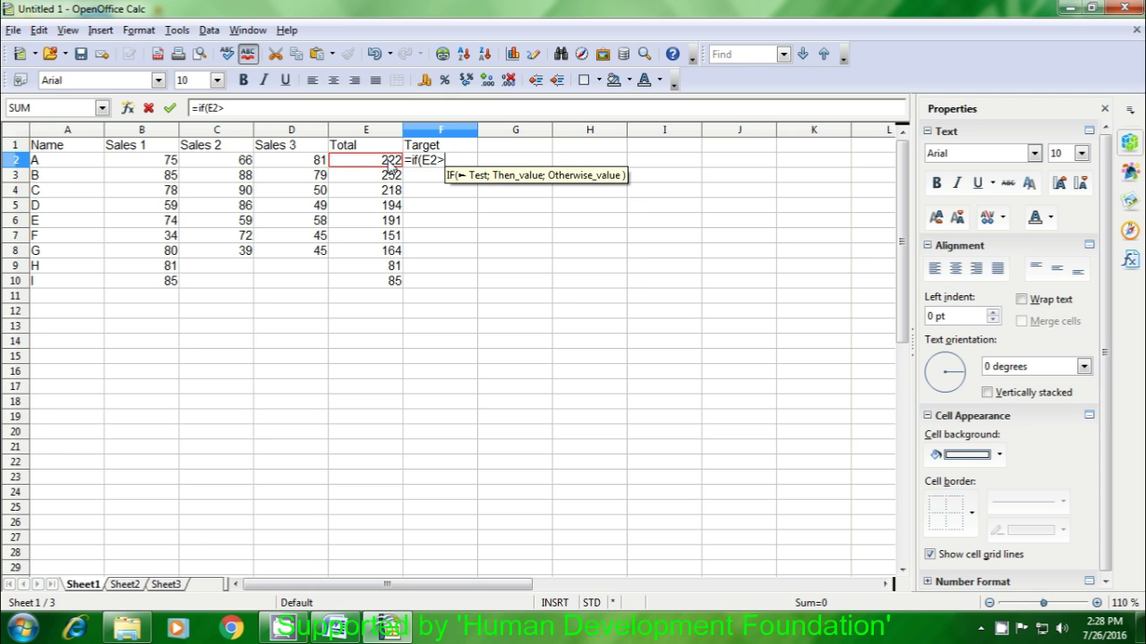
pyautogui.write('195')
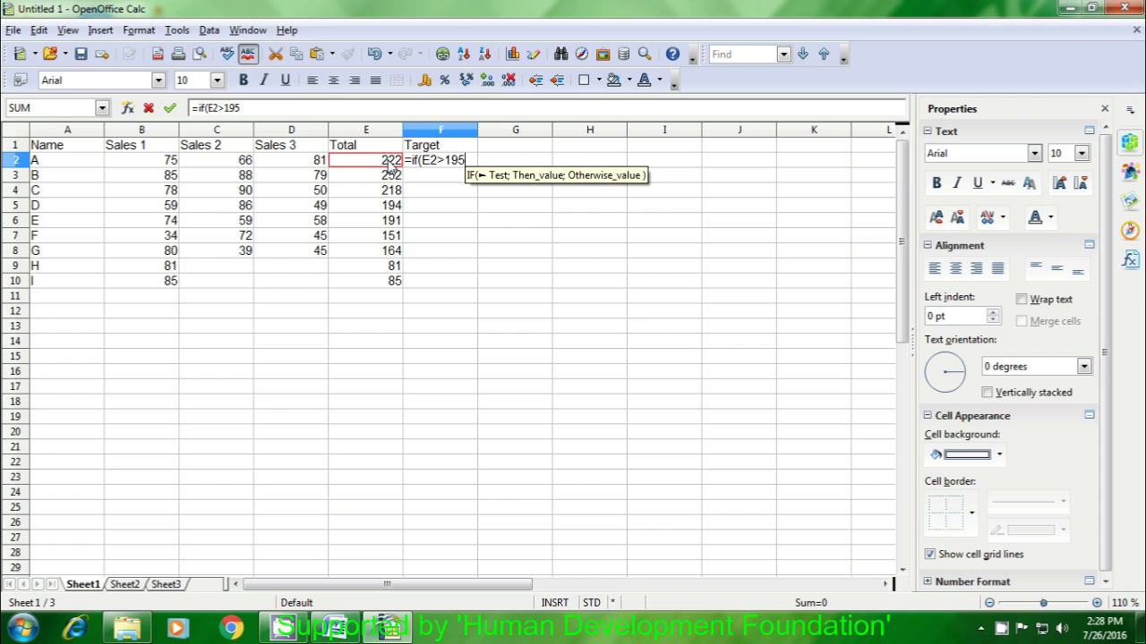
pyautogui.write(';')
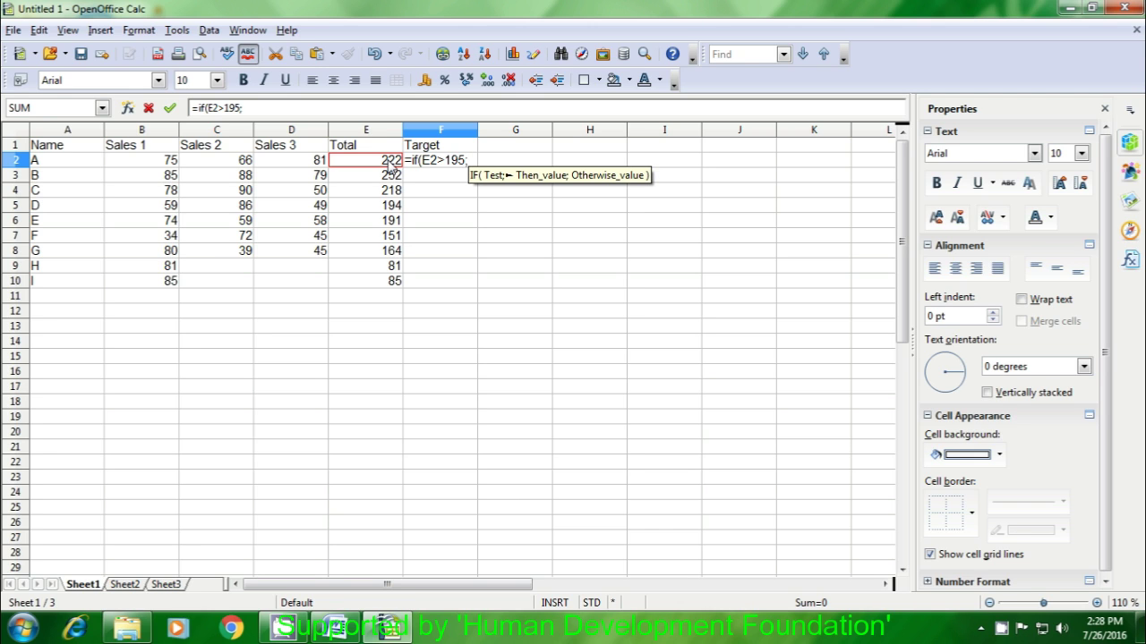
pyautogui.write('"Com')
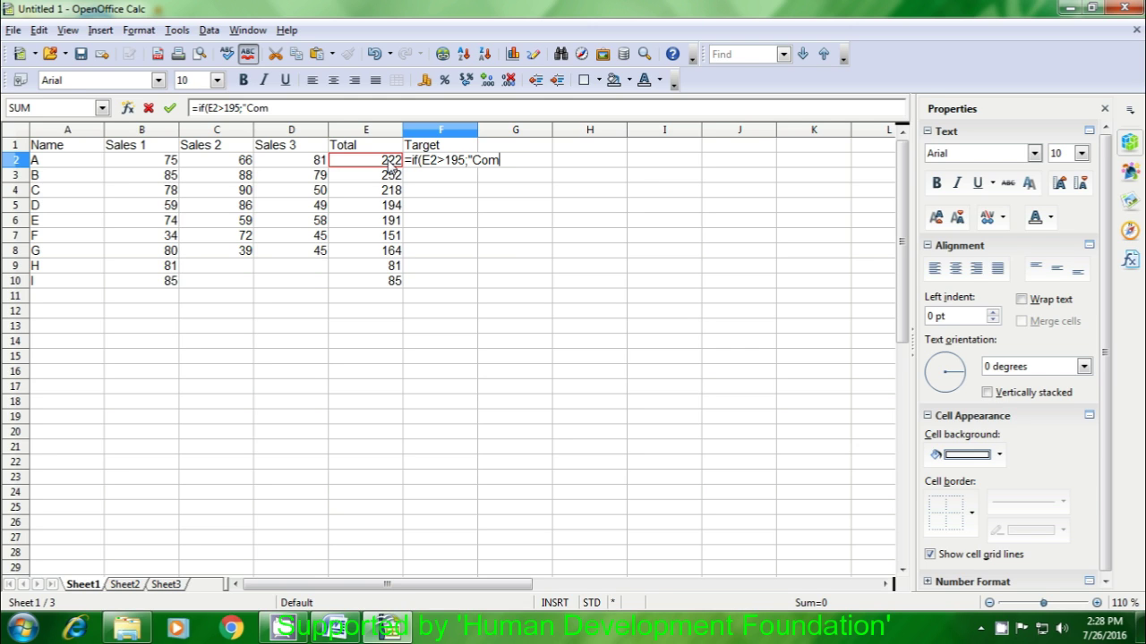
pyautogui.write('pleted"')
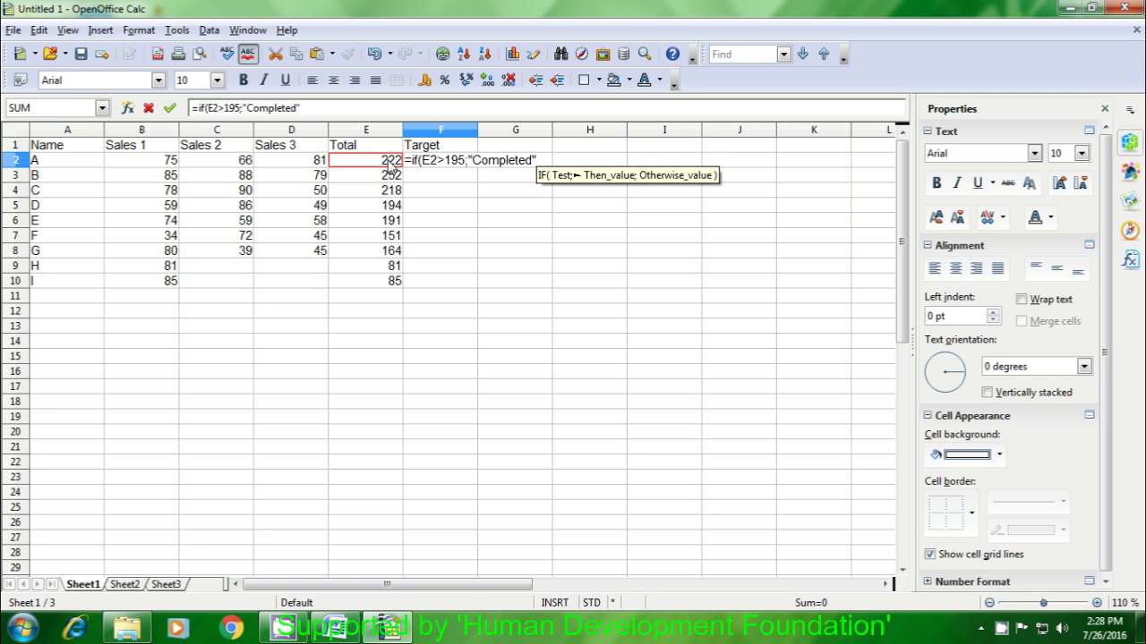
pyautogui.write(';"')
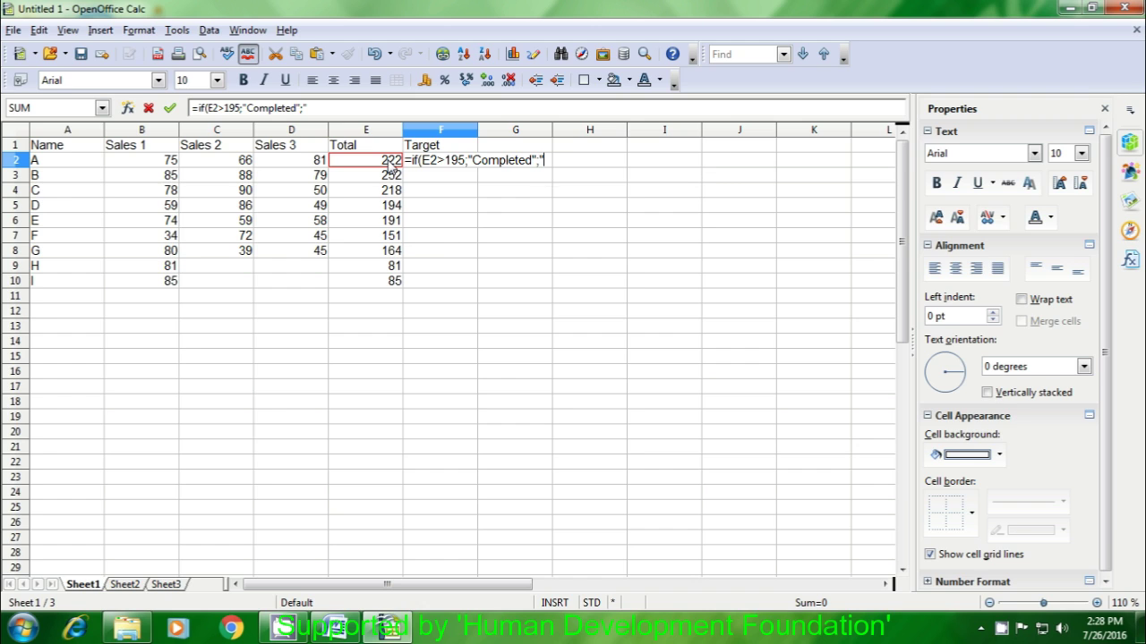
pyautogui.write('ot ')
pyautogui.write('Comp')
pyautogui.write('lete')
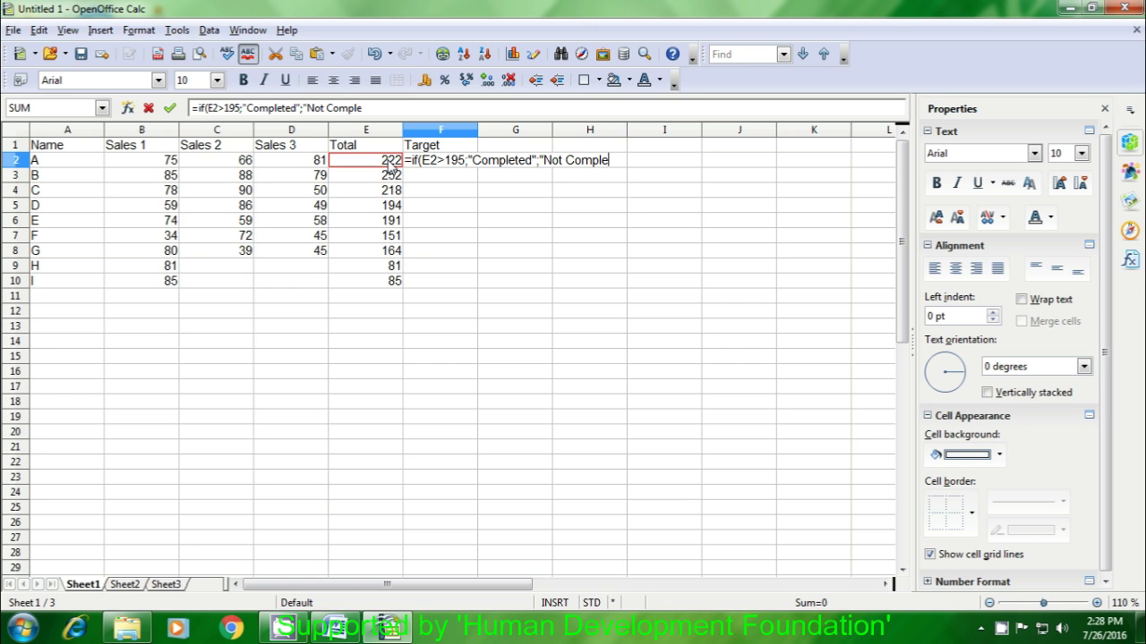
pyautogui.write('"')
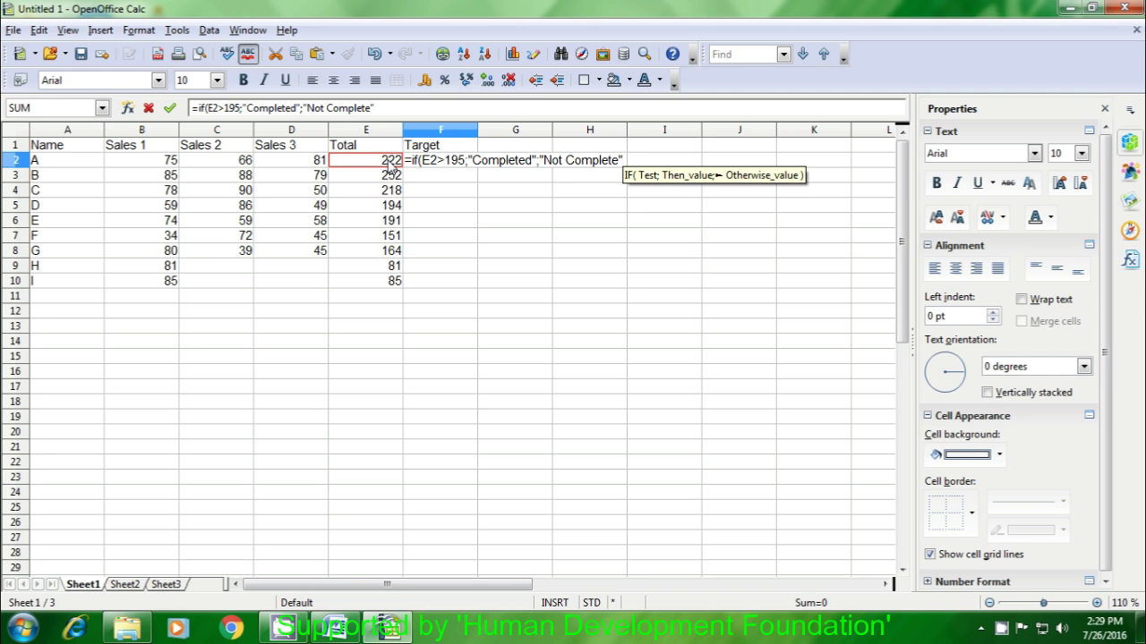
pyautogui.write(')')
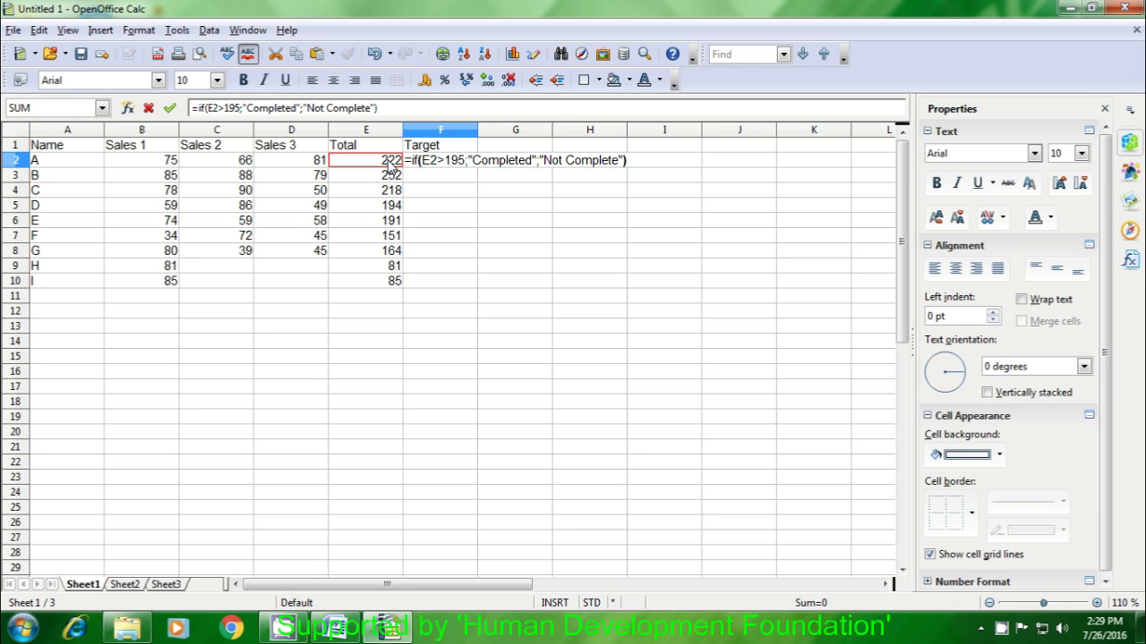
pyautogui.press('Return')
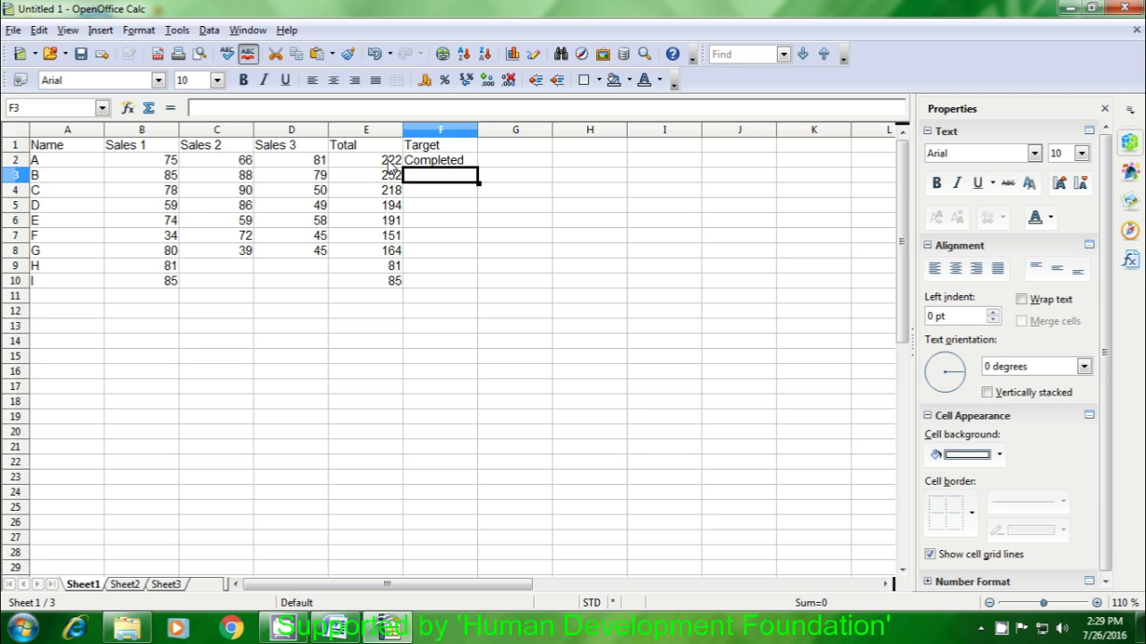
# - Fill the IF formula from cell F2 down through F10 and widen column F slightly to fit its text
pyautogui.click(391, 161)
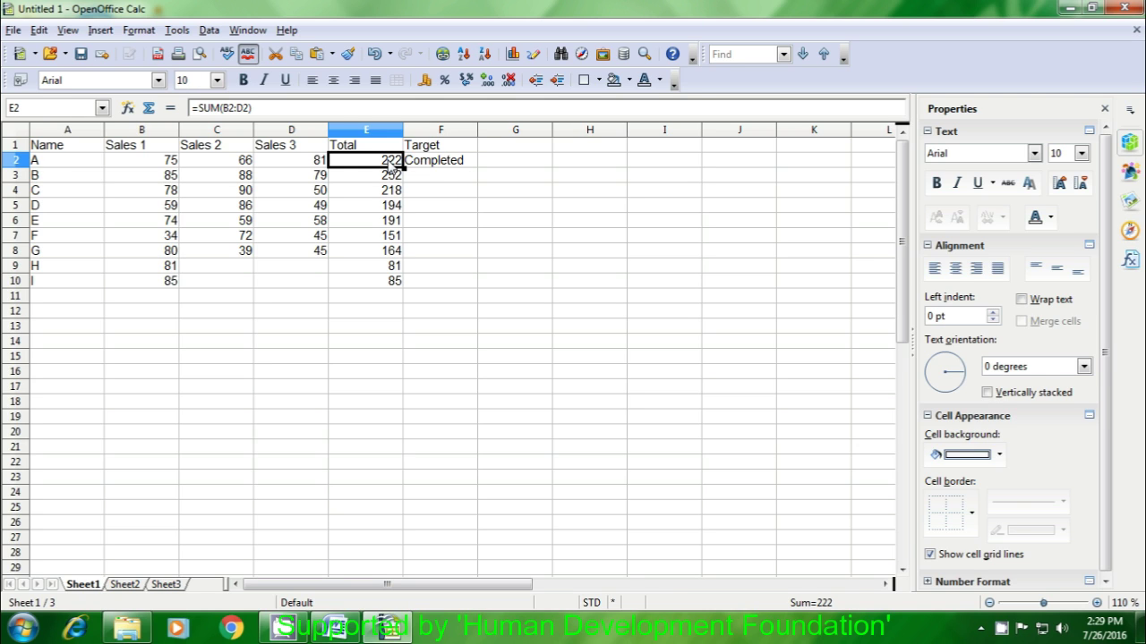
pyautogui.click(438, 163)
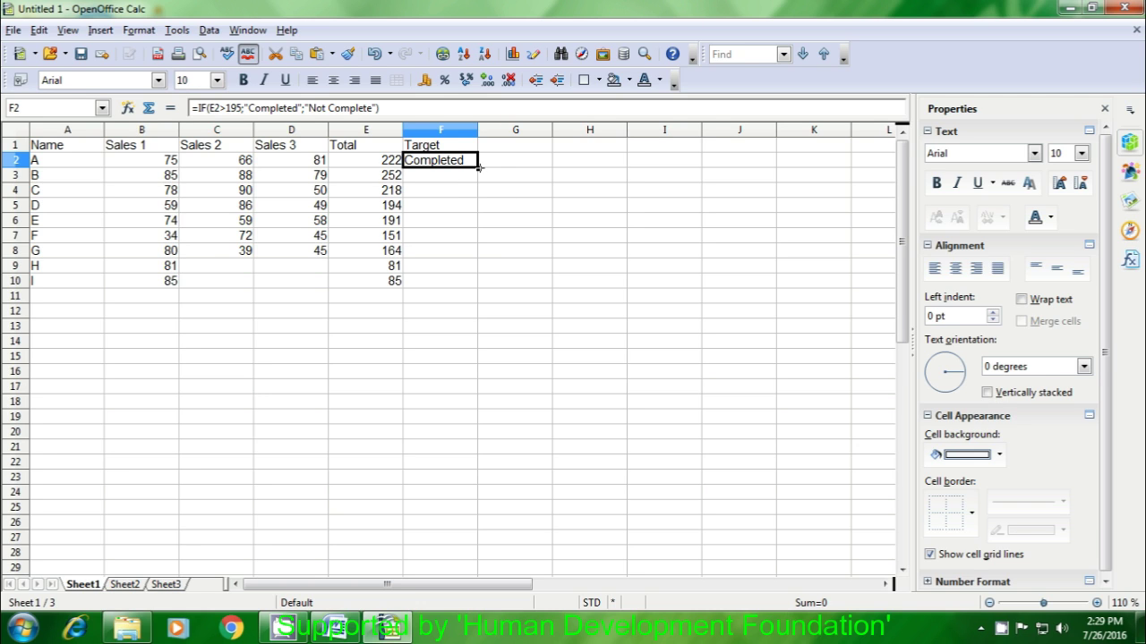
pyautogui.moveTo(479, 168); pyautogui.dragTo(480, 285)
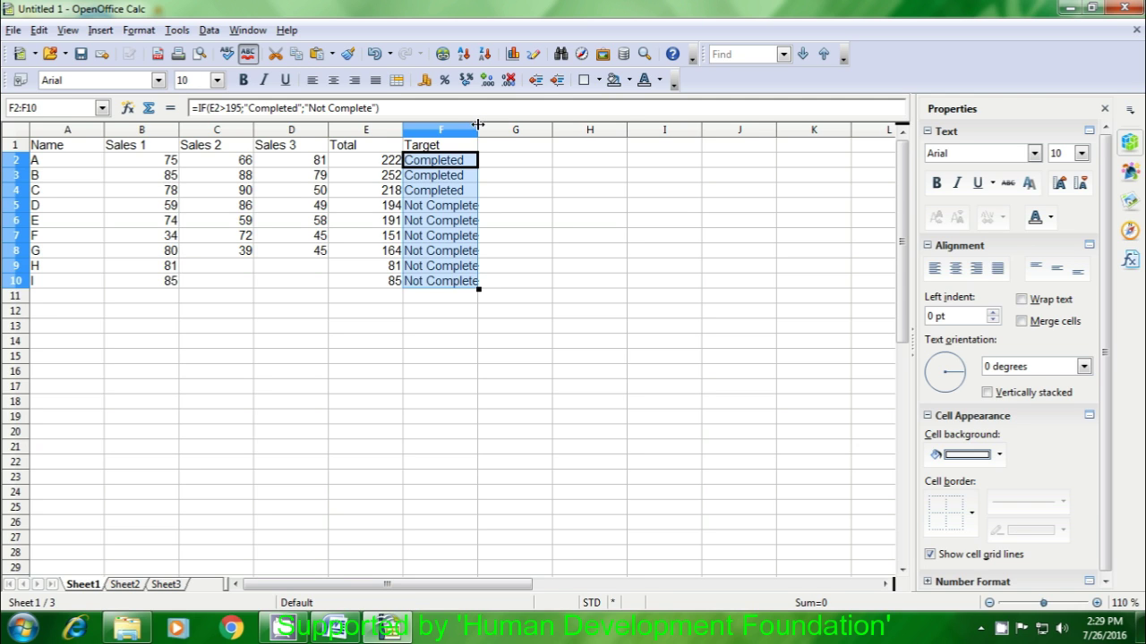
pyautogui.moveTo(478, 124); pyautogui.dragTo(489, 128)
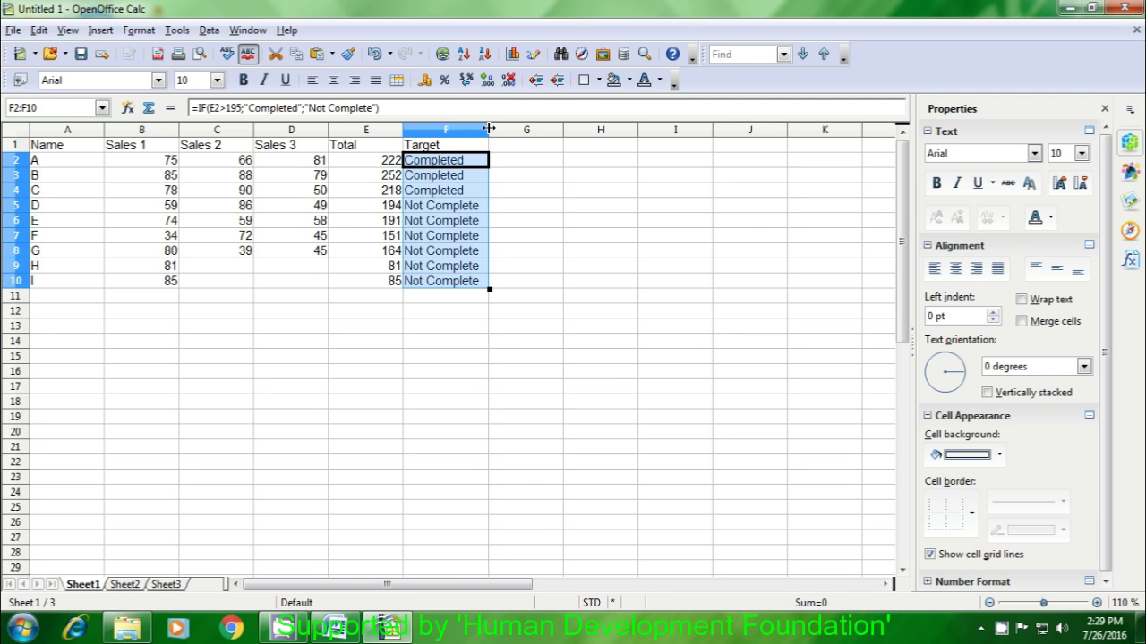
pyautogui.click(433, 316)
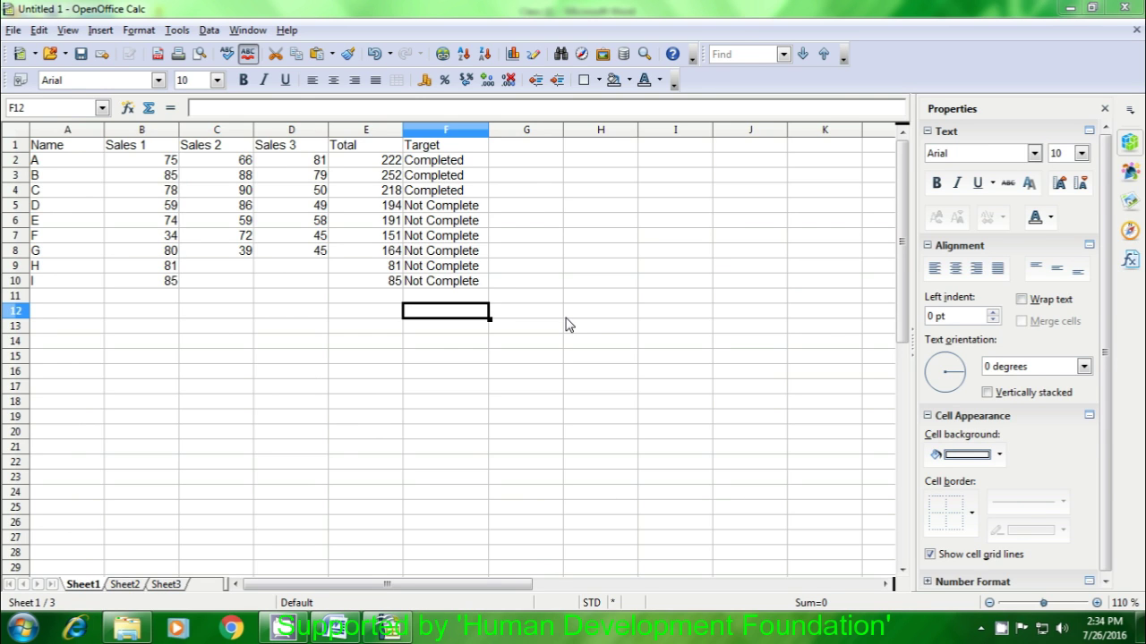
# - Add the column header Maximum in cell G1, beside the Target header
pyautogui.click(515, 152)
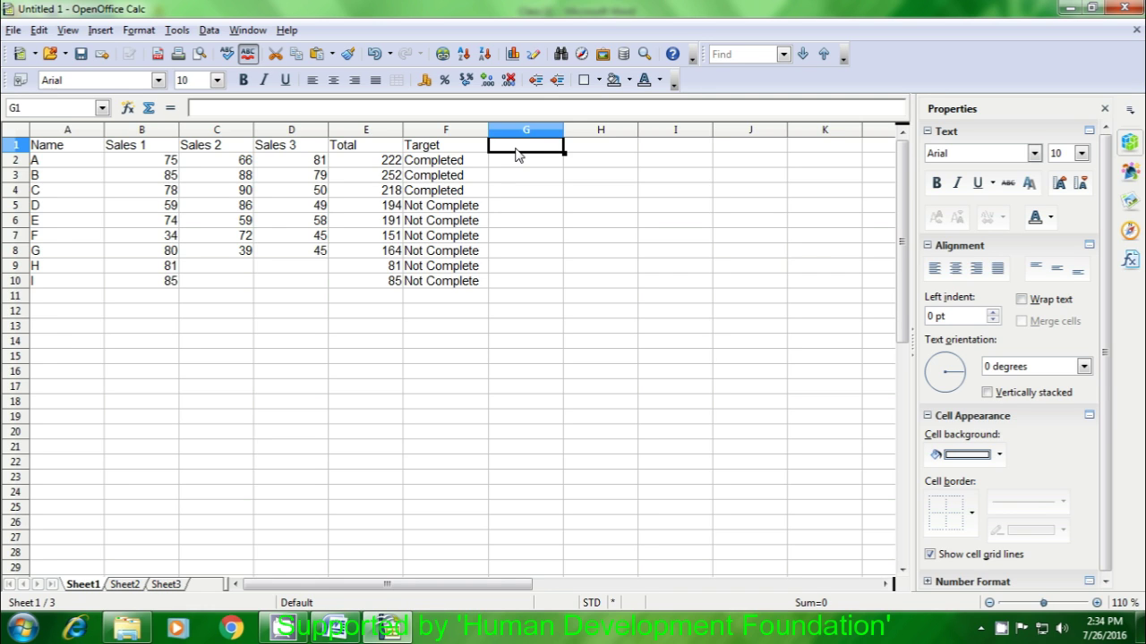
pyautogui.write('Ma')
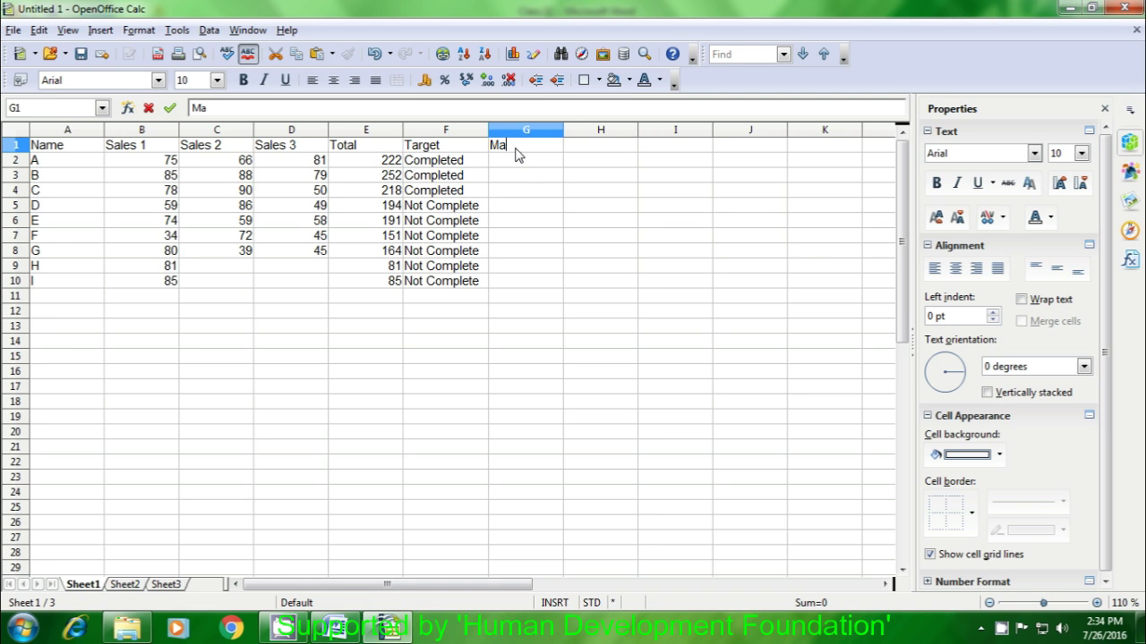
pyautogui.write('ximum')
pyautogui.press('Return')
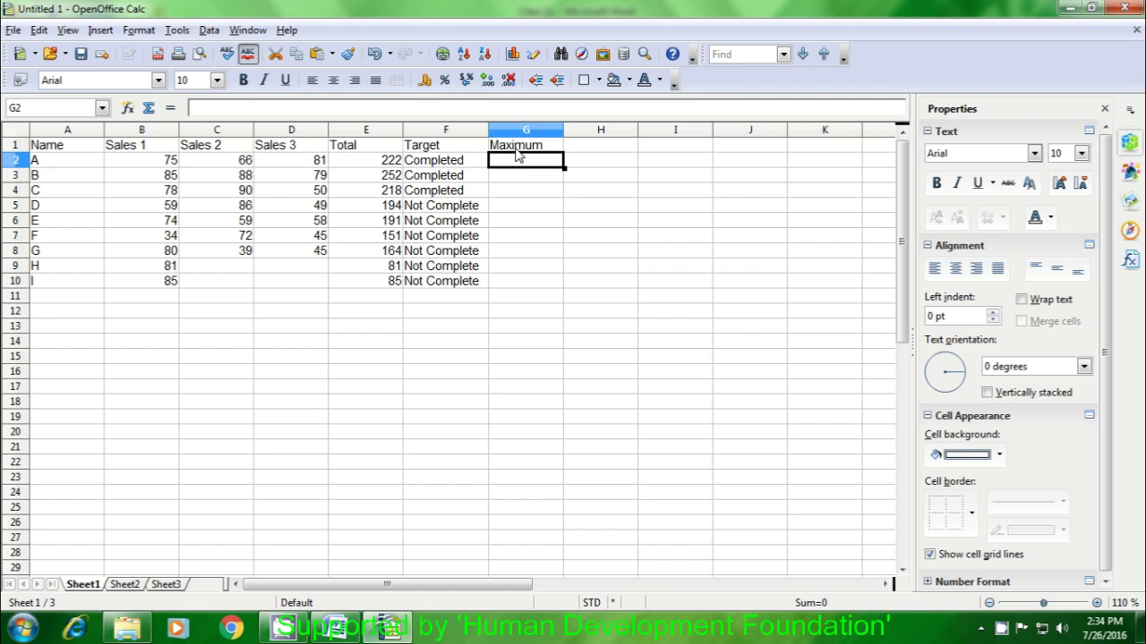
# - Enter the formula =max(B2:D2) in cell G2 of the Maximum column
pyautogui.write('=ma')
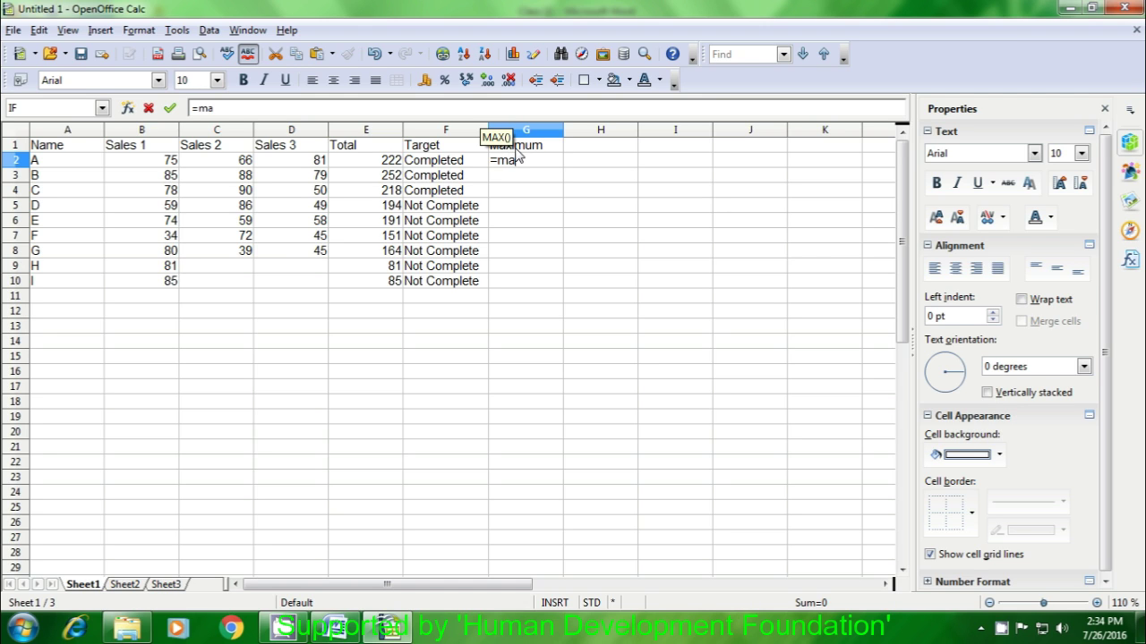
pyautogui.write('x')
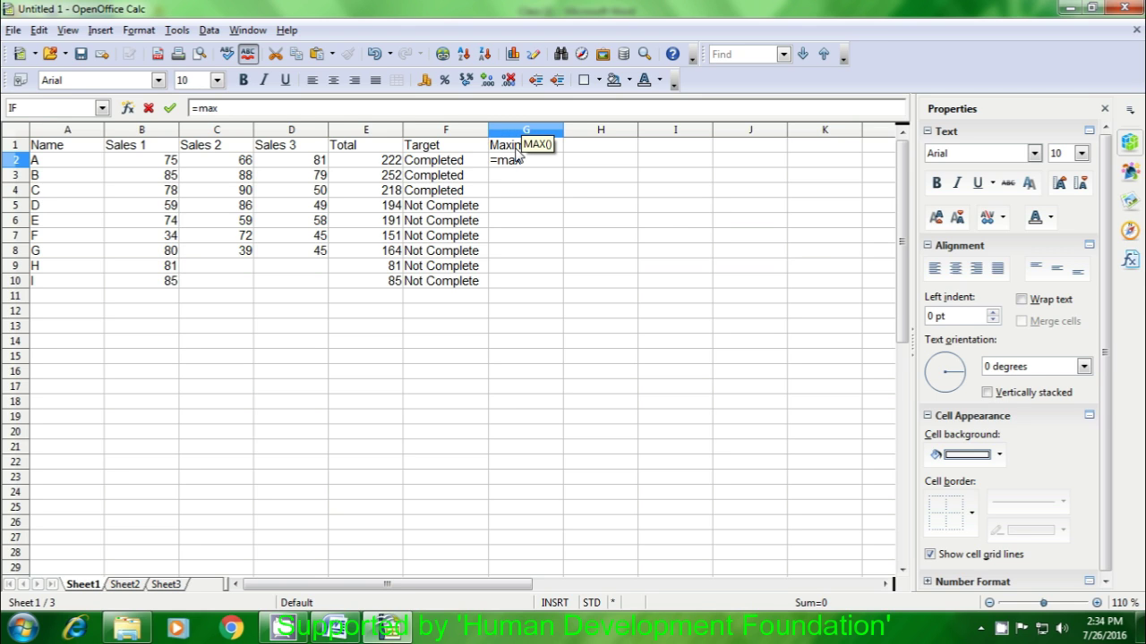
pyautogui.write('(')
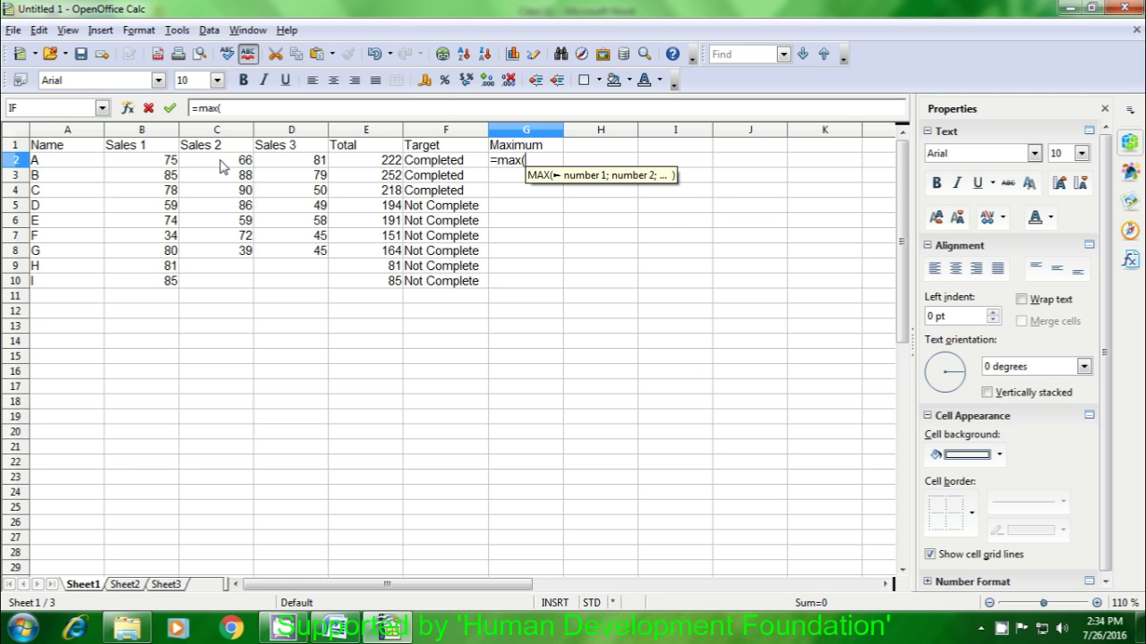
pyautogui.click(161, 164)
pyautogui.moveTo(161, 170); pyautogui.dragTo(318, 173)
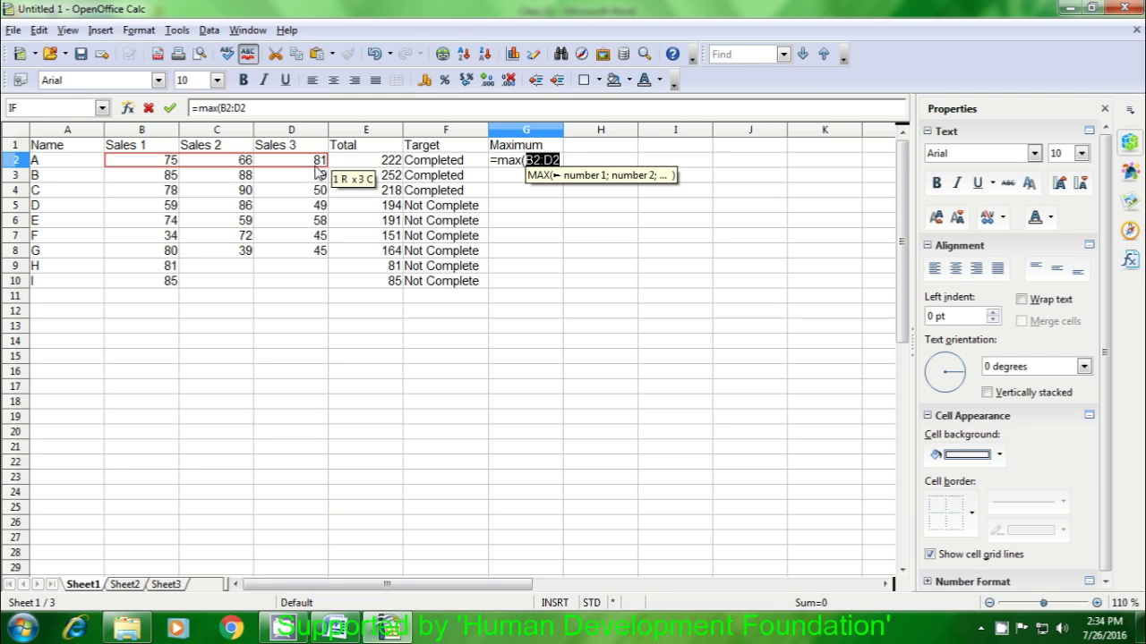
pyautogui.write(')')
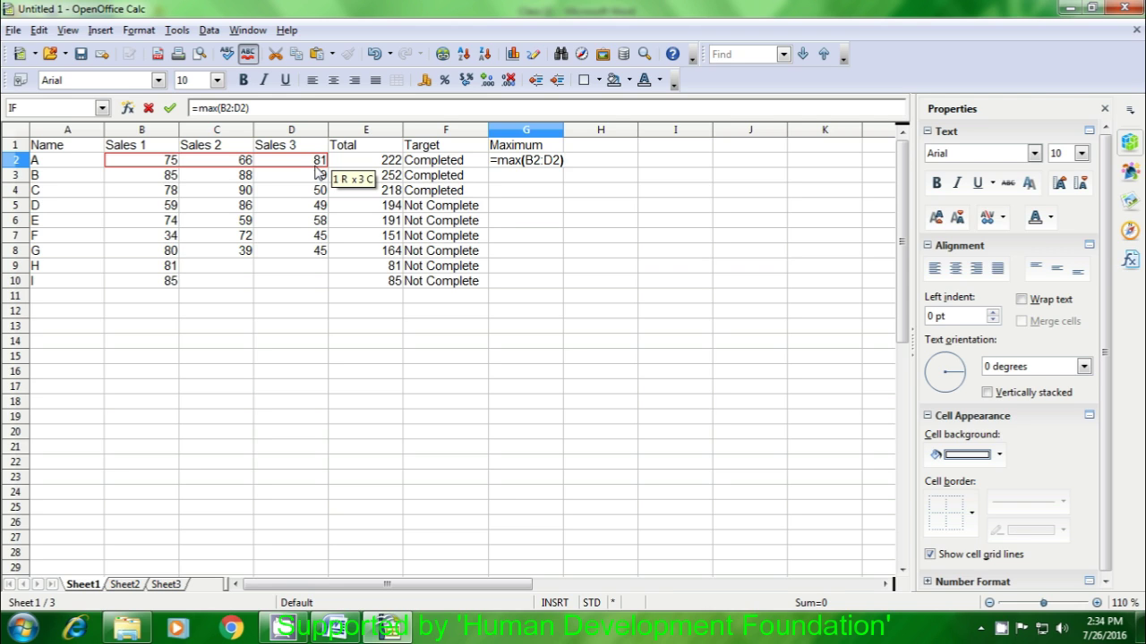
pyautogui.press('Return')
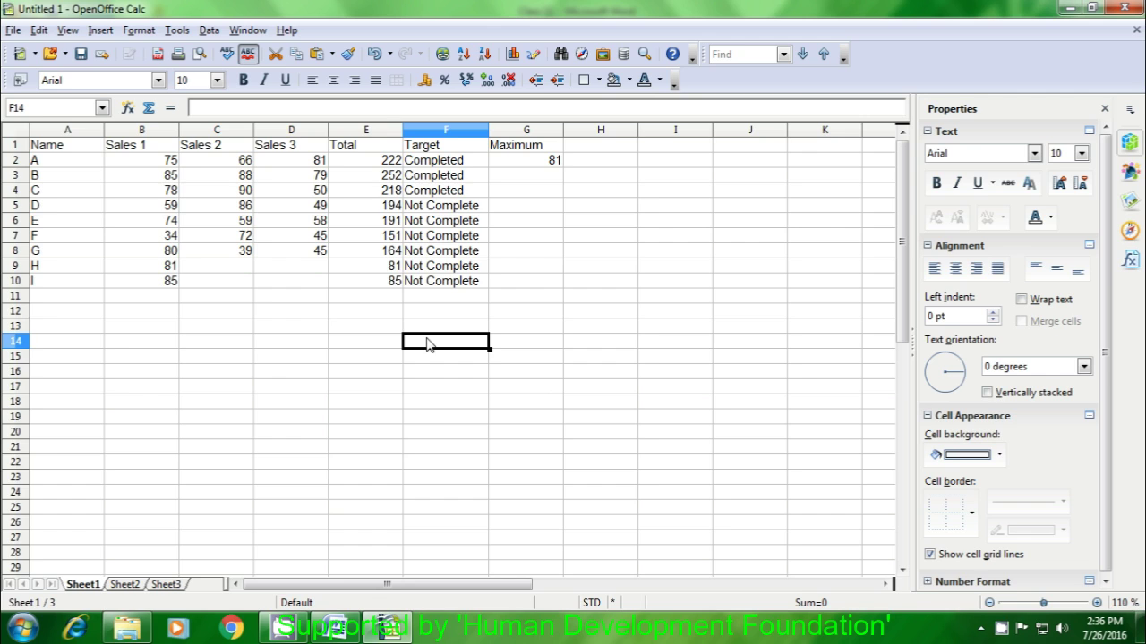
# - Add the label Date in cell A15 and enter the formula =today() in cell A16 below it
pyautogui.click(79, 362)
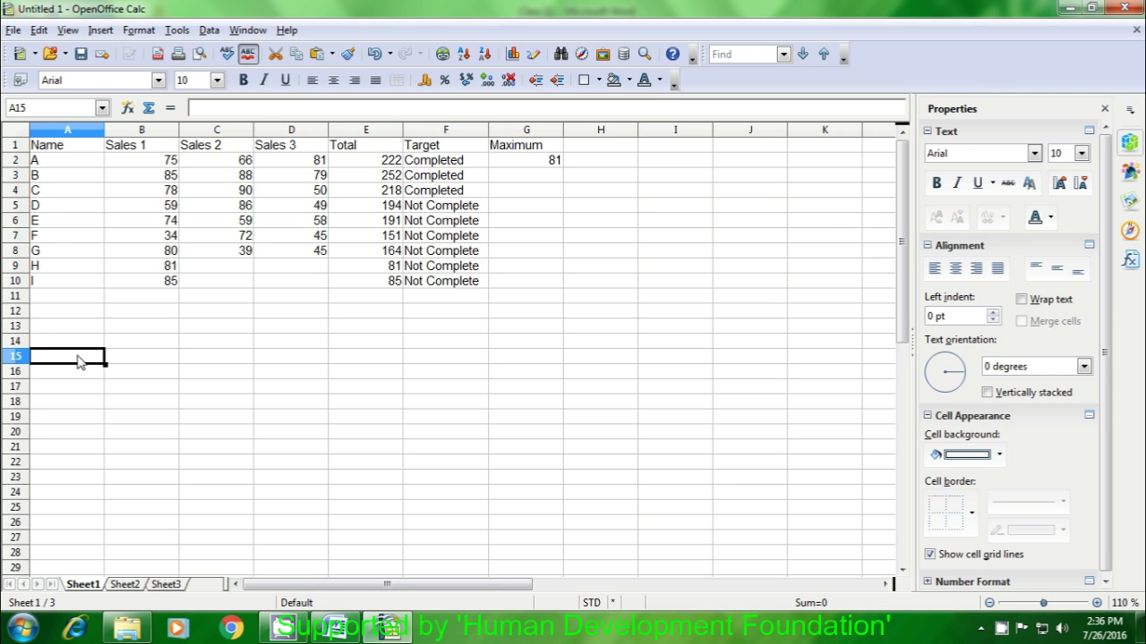
pyautogui.write('Date')
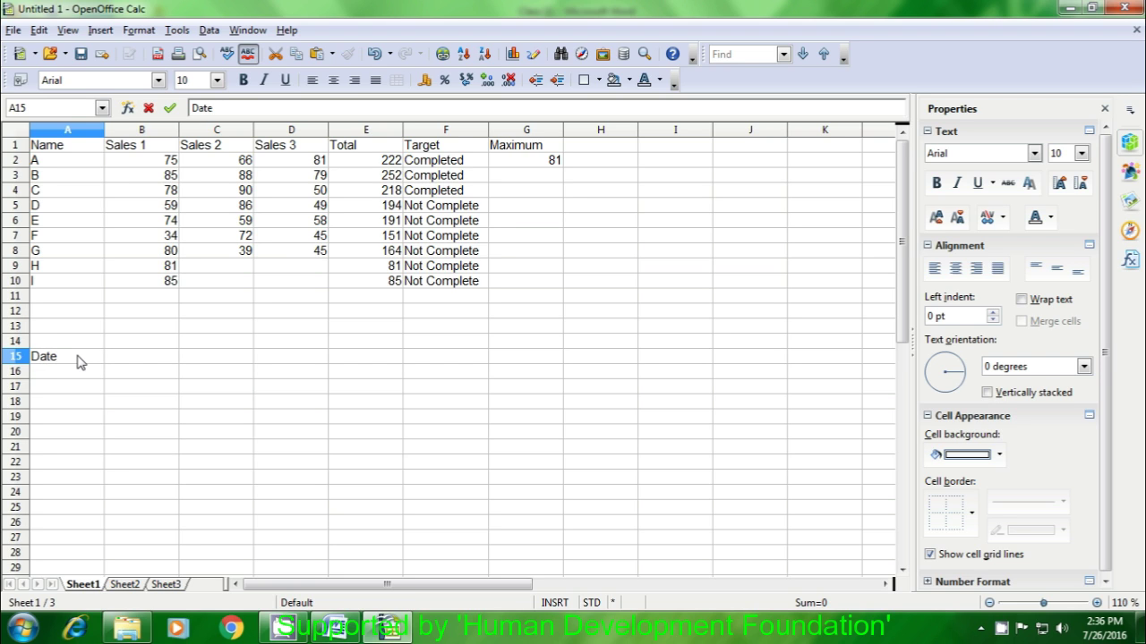
pyautogui.press('Return')
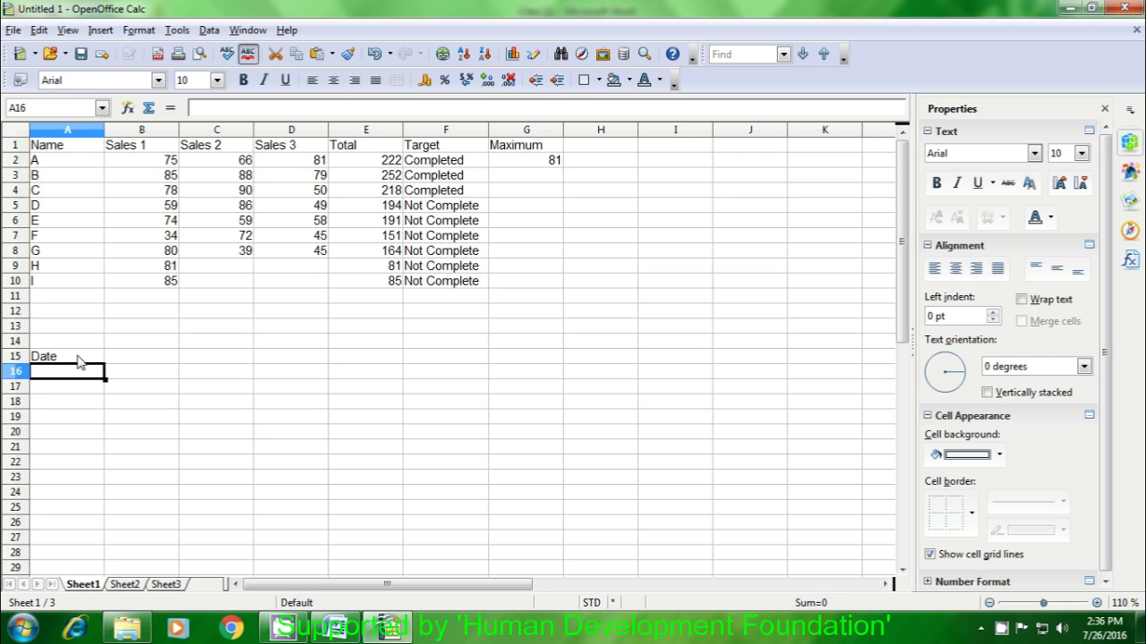
pyautogui.write('=')
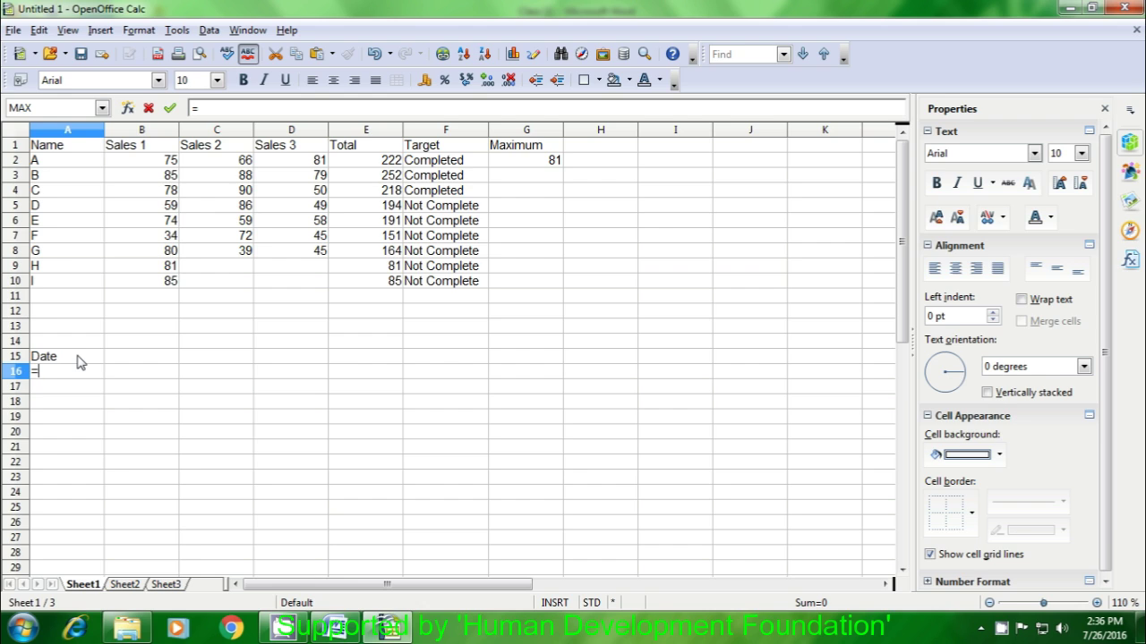
pyautogui.write('today(')
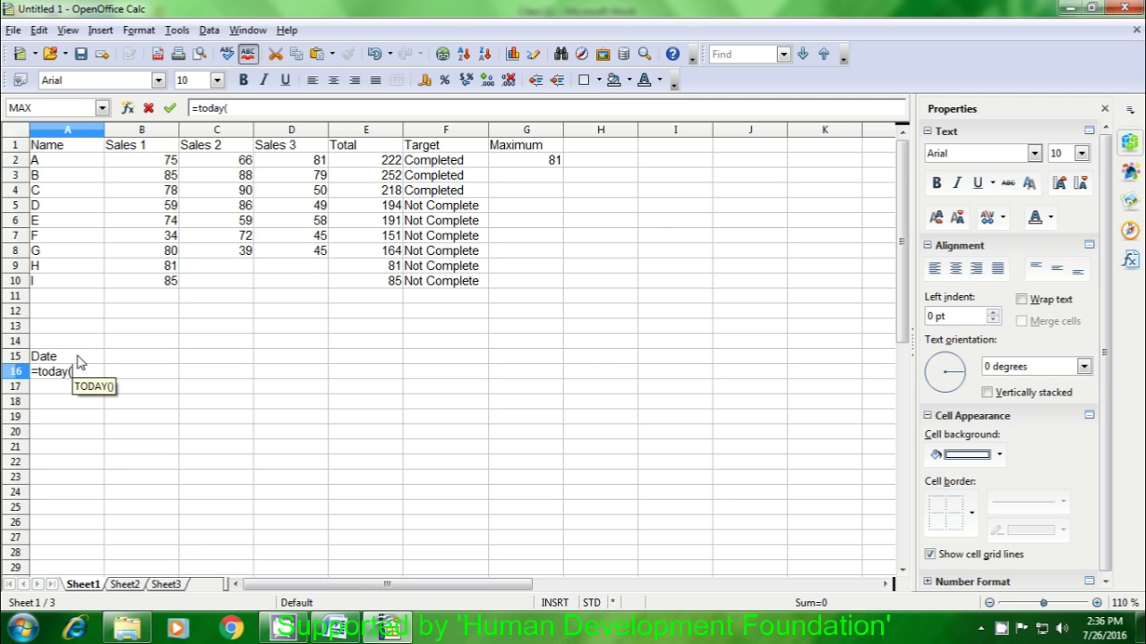
pyautogui.write(')')
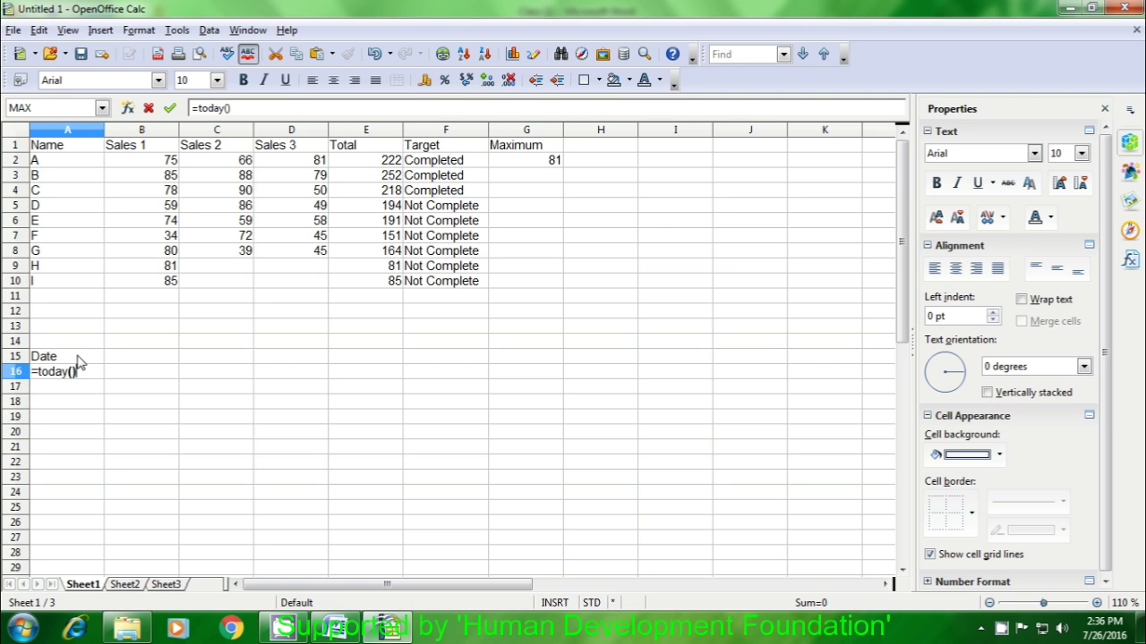
pyautogui.press('Return')
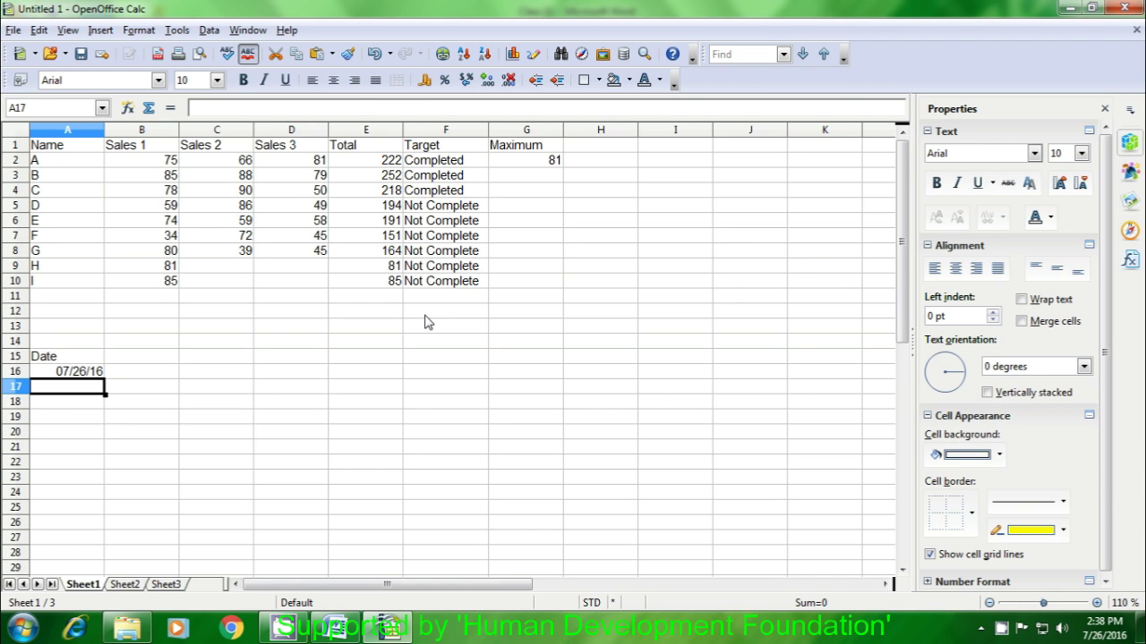
# - Add the column header Minimum in cell H1, beside the Maximum header
pyautogui.click(583, 148)
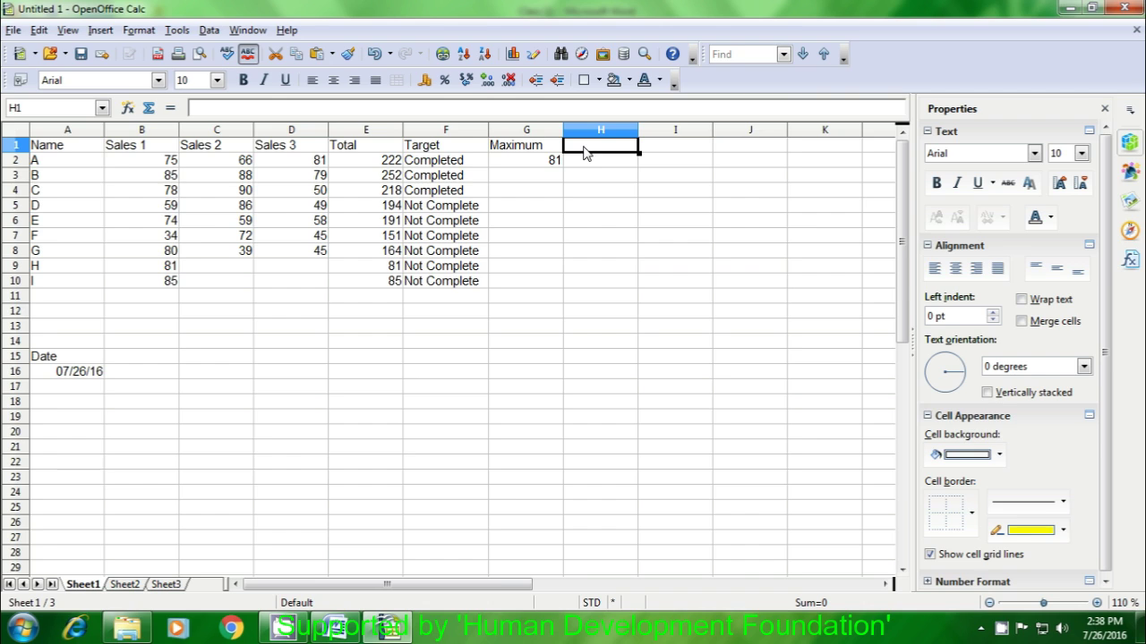
pyautogui.write('Min')
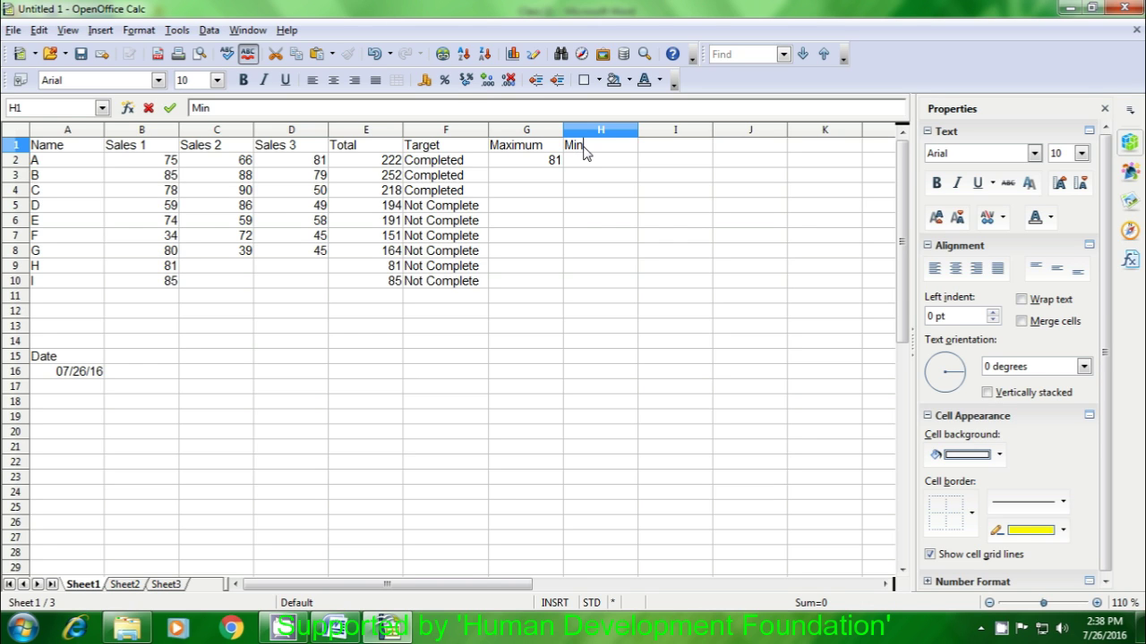
pyautogui.write('imum')
pyautogui.press('Return')
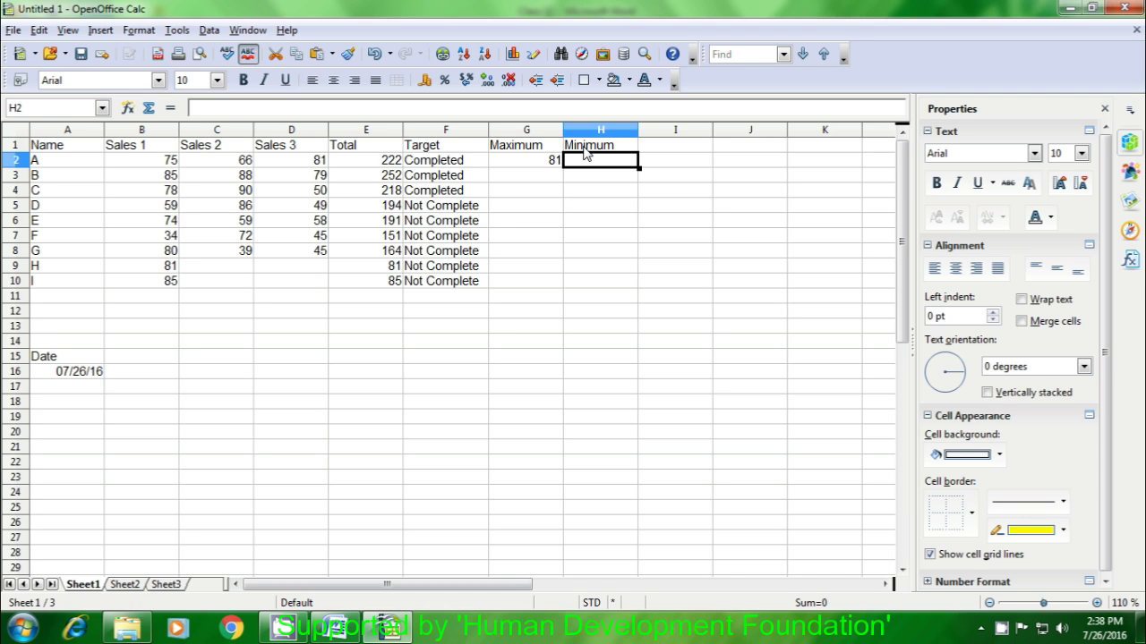
# - Enter the formula =min(B2:D2) in cell H2 of the Minimum column
pyautogui.write('=mi')
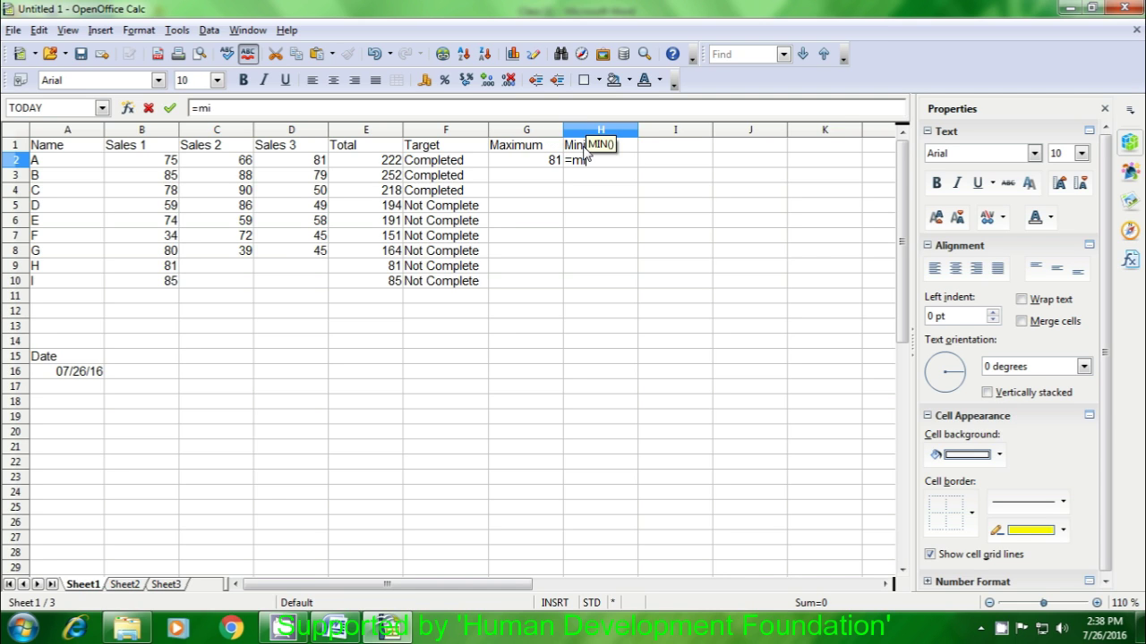
pyautogui.write('n(')
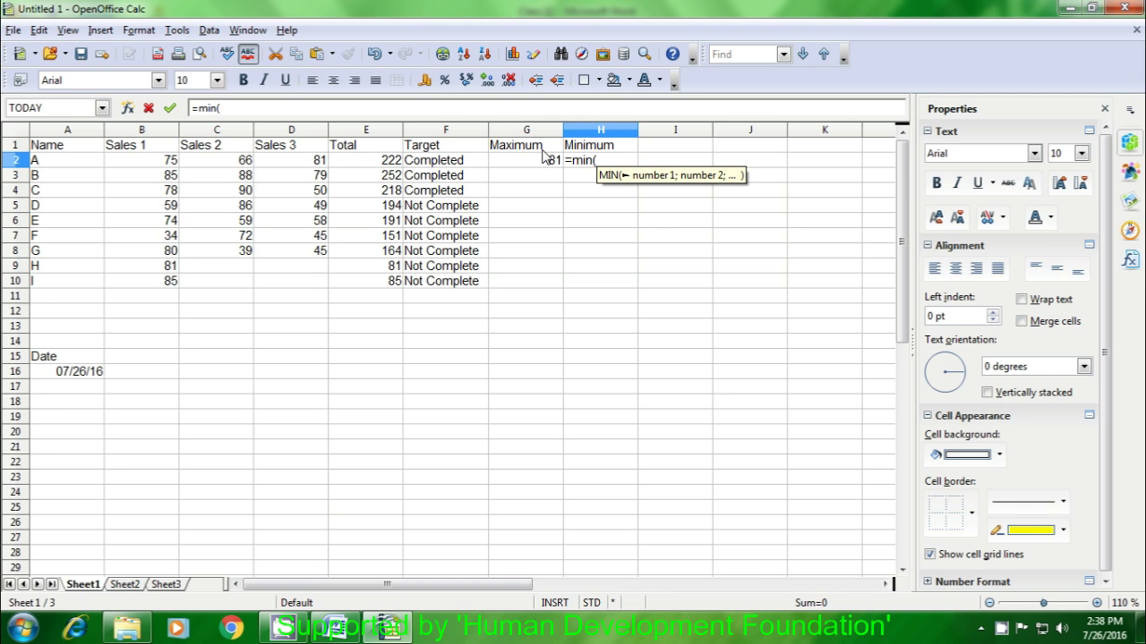
pyautogui.moveTo(148, 165); pyautogui.dragTo(273, 170)
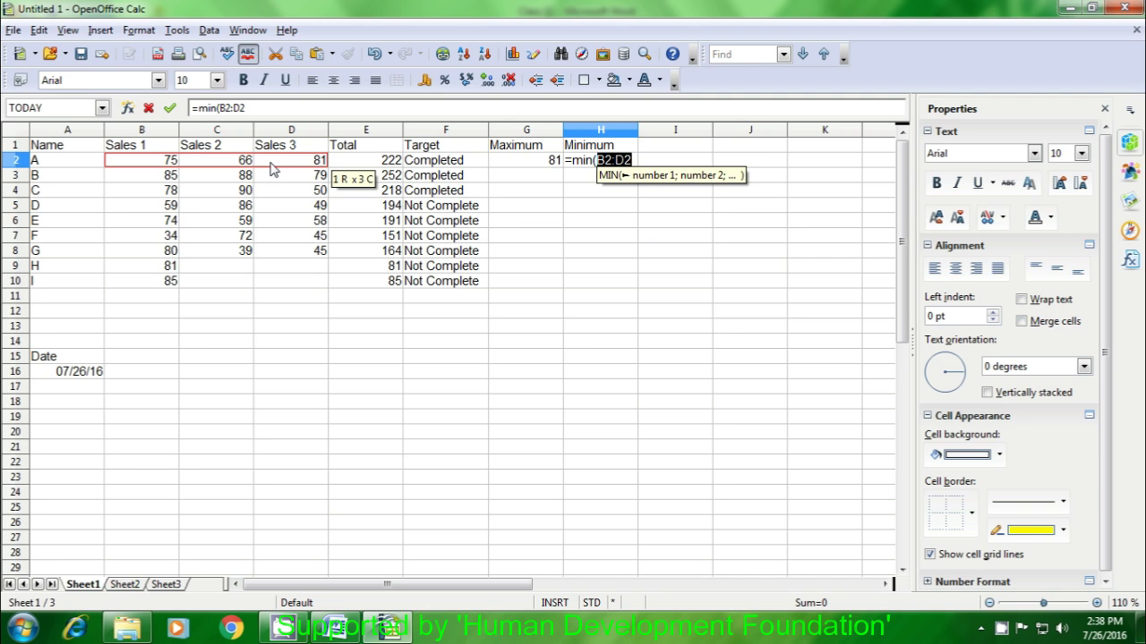
pyautogui.write(')')
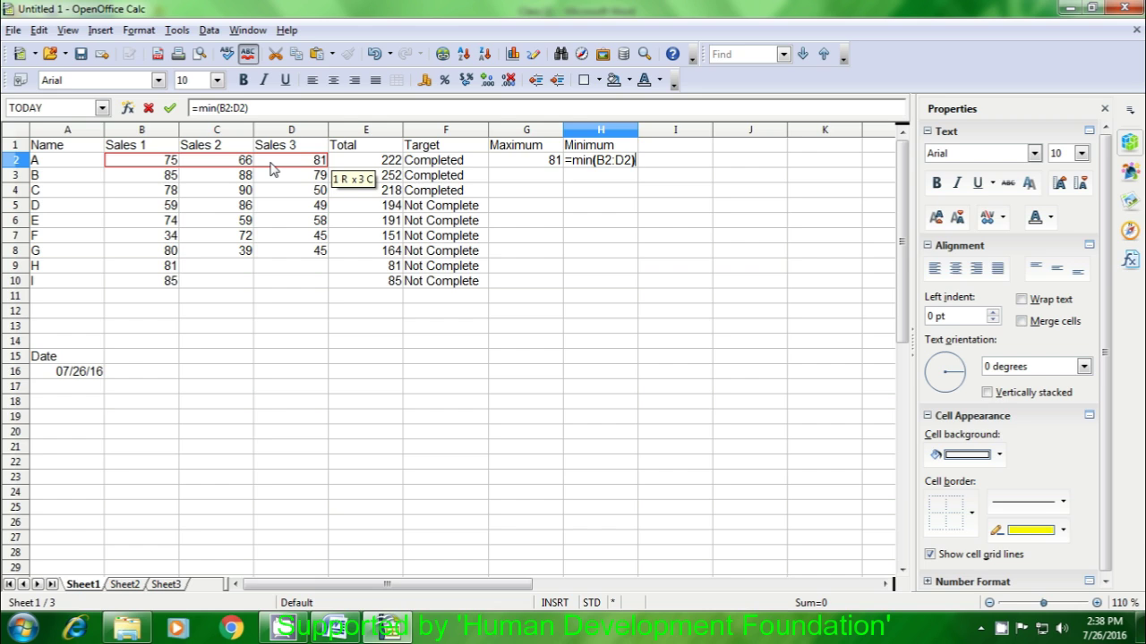
pyautogui.press('Return')
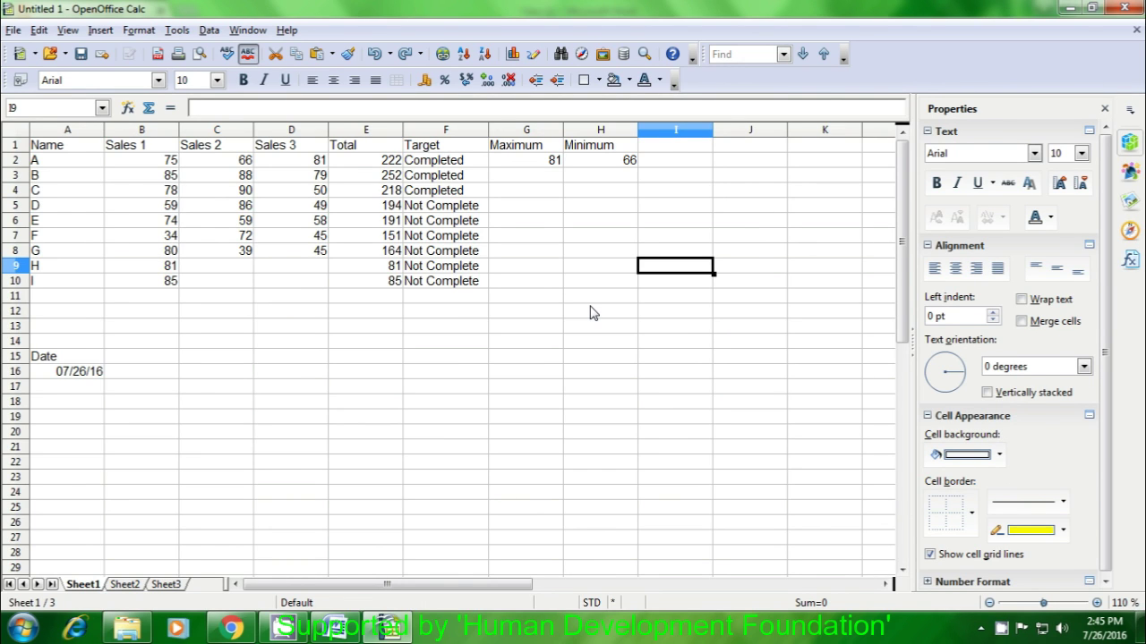
# - Add the column header AND in cell I1, beside the Minimum header
pyautogui.click(663, 150)
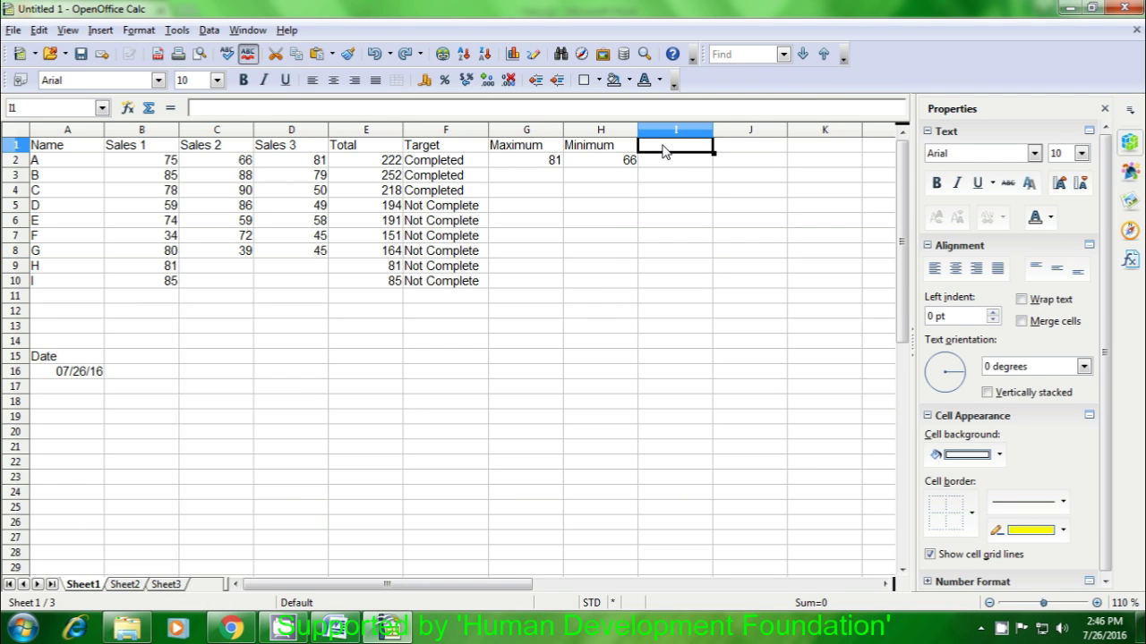
pyautogui.write('AN')
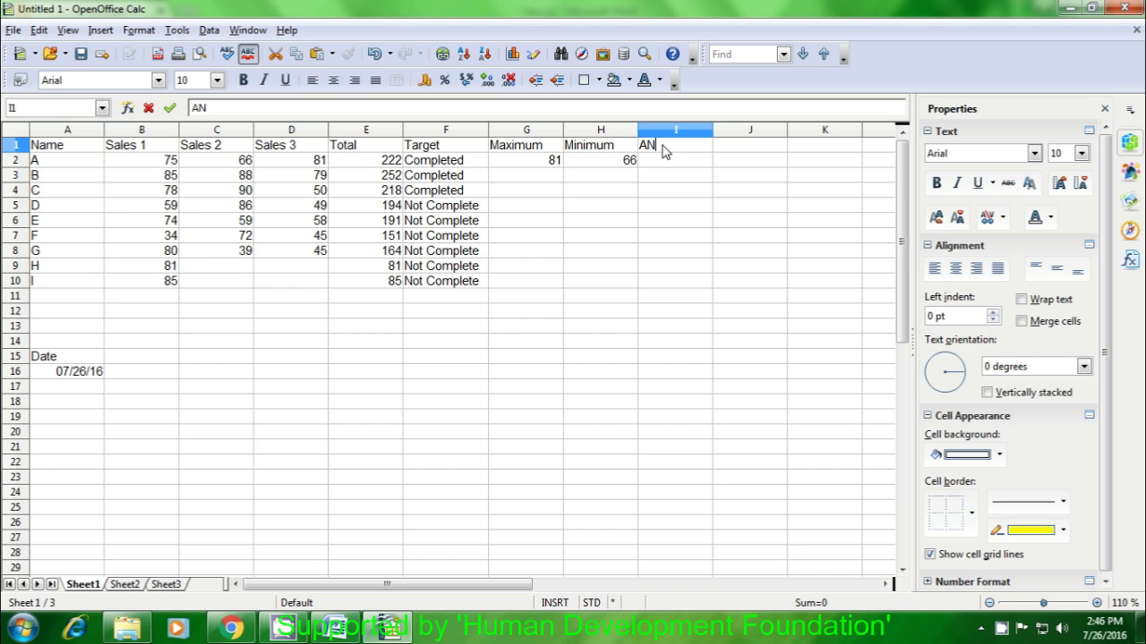
pyautogui.write('D')
pyautogui.press('Return')
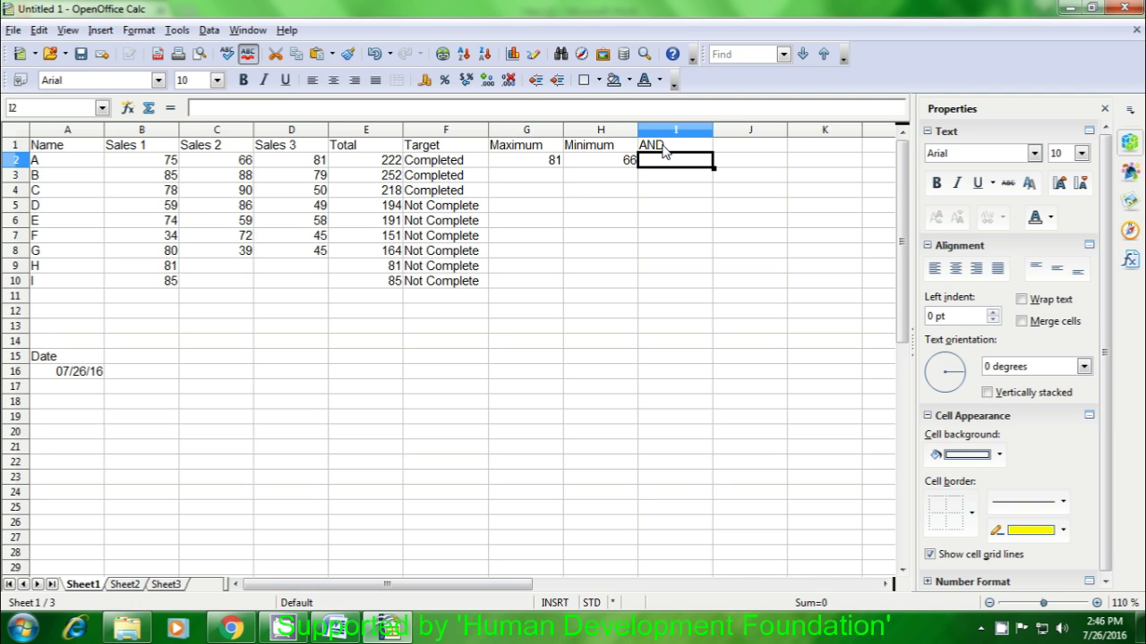
# - Enter the formula =and(E2>200;E3>250) in cell I2 of the AND column
pyautogui.write('=')
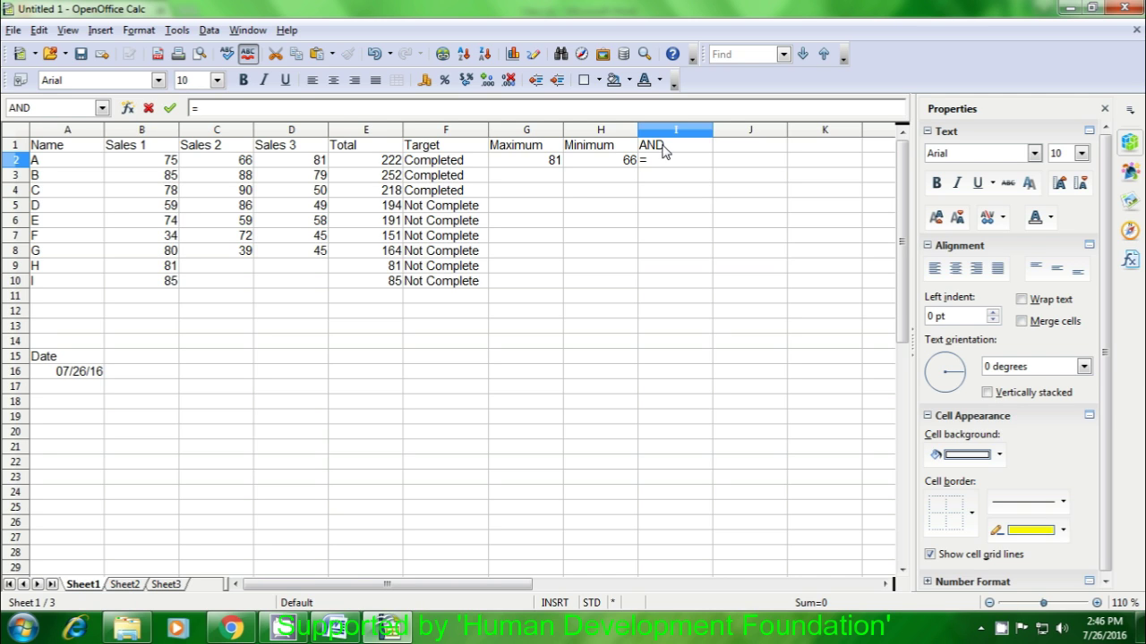
pyautogui.write('an')
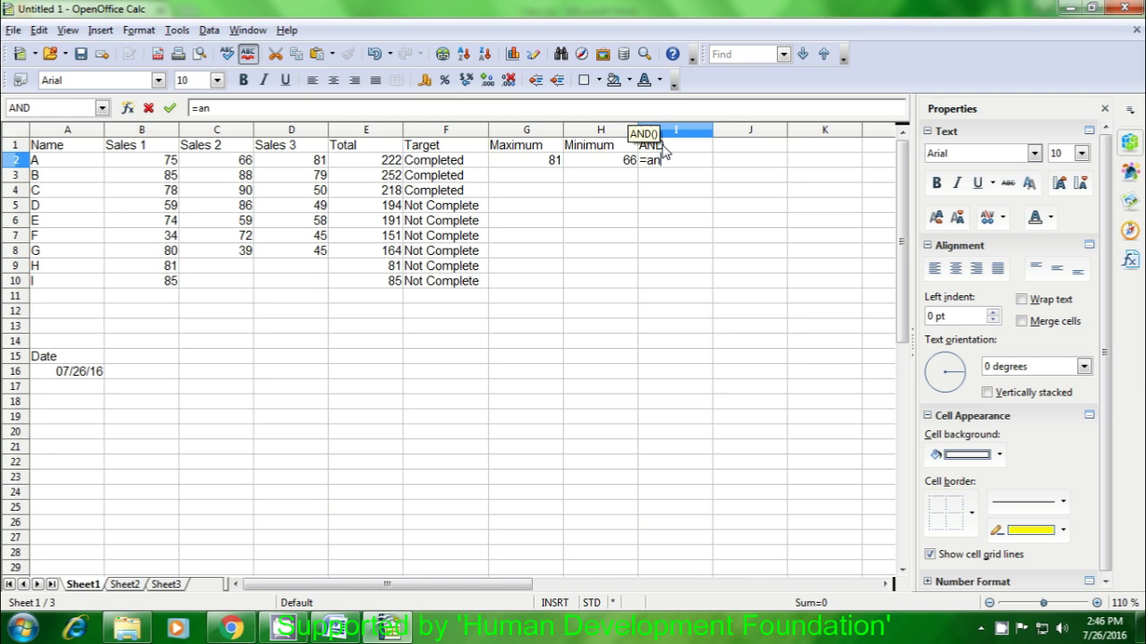
pyautogui.write('d')
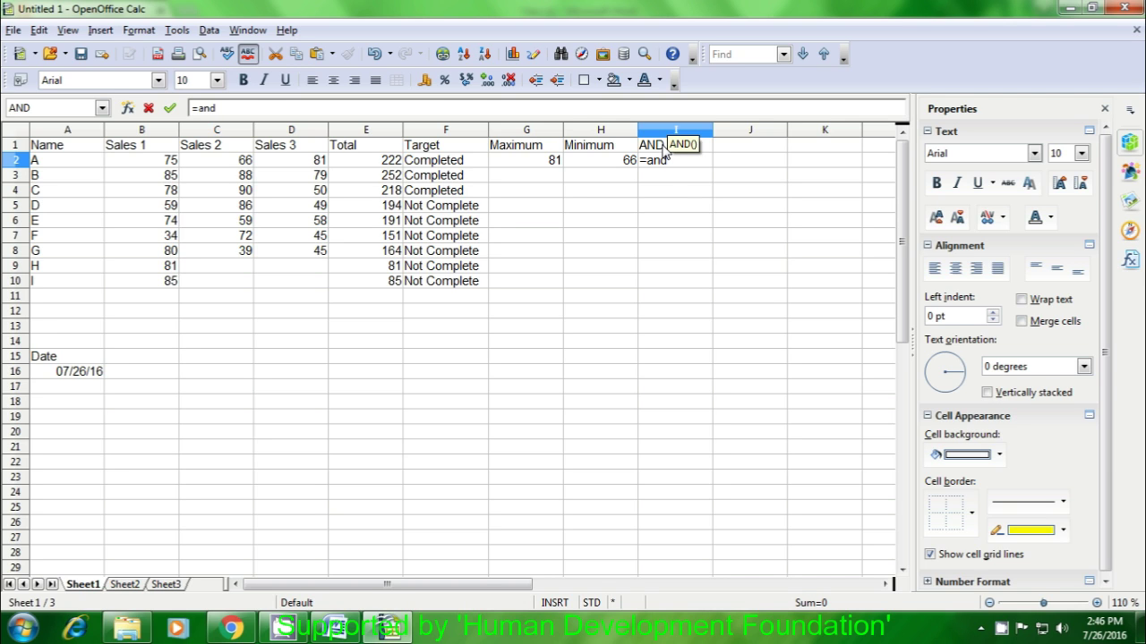
pyautogui.write('(')
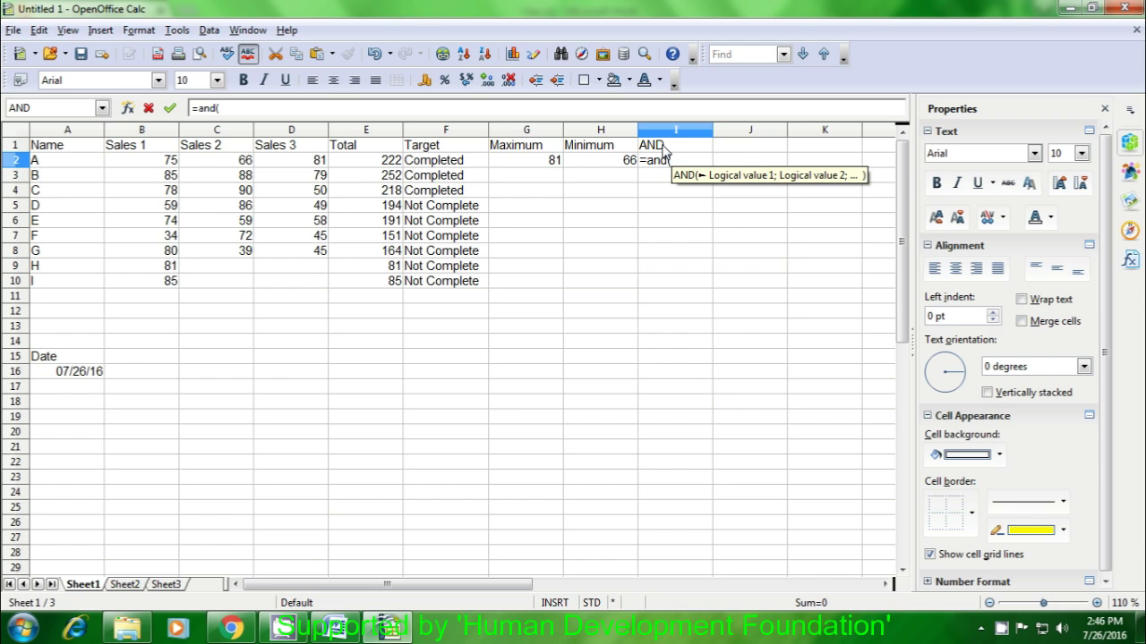
pyautogui.click(376, 167)
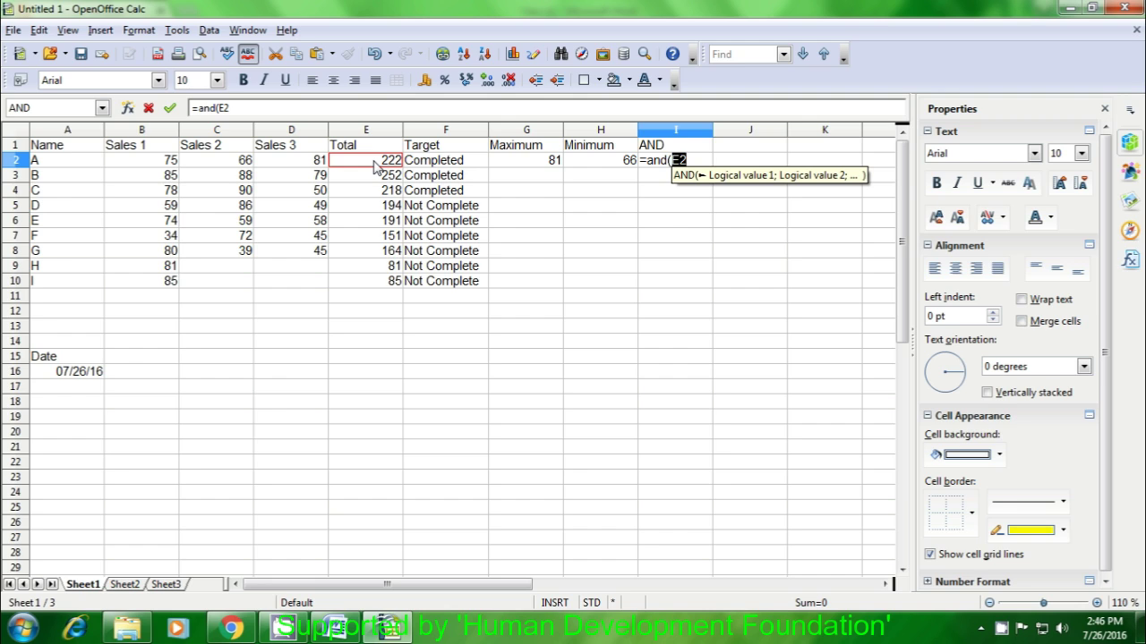
pyautogui.write('>')
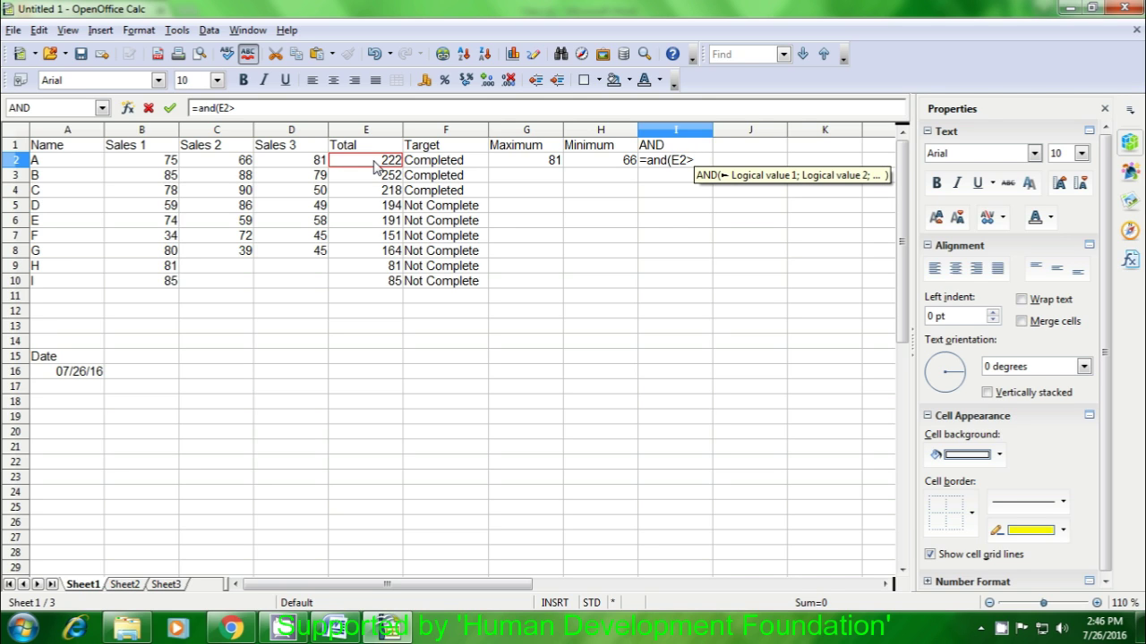
pyautogui.write('2')
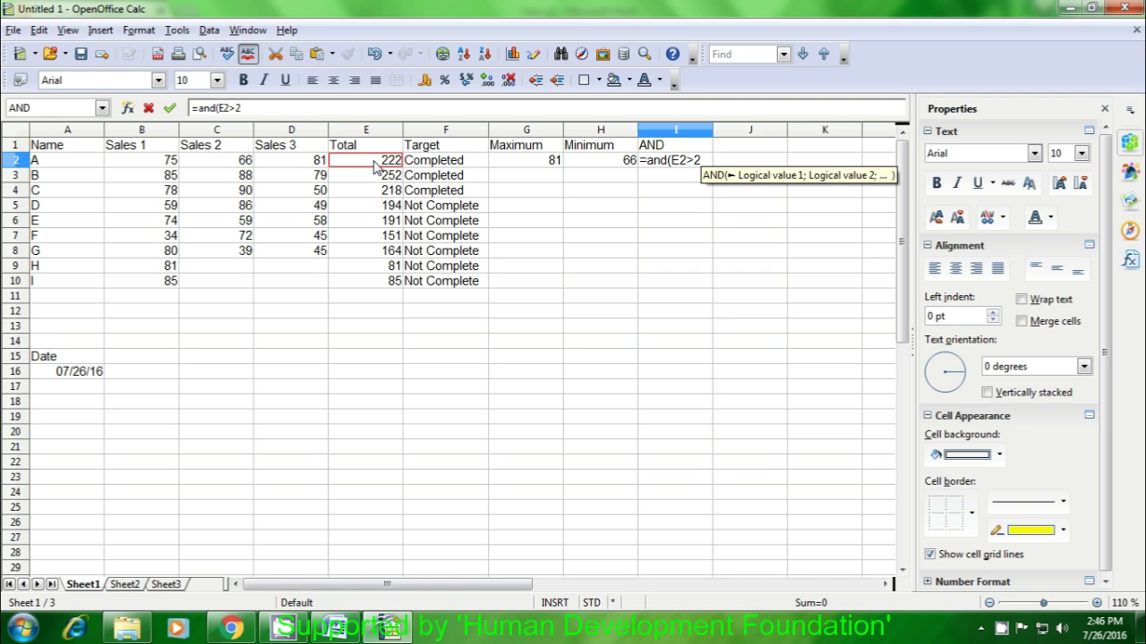
pyautogui.write('0')
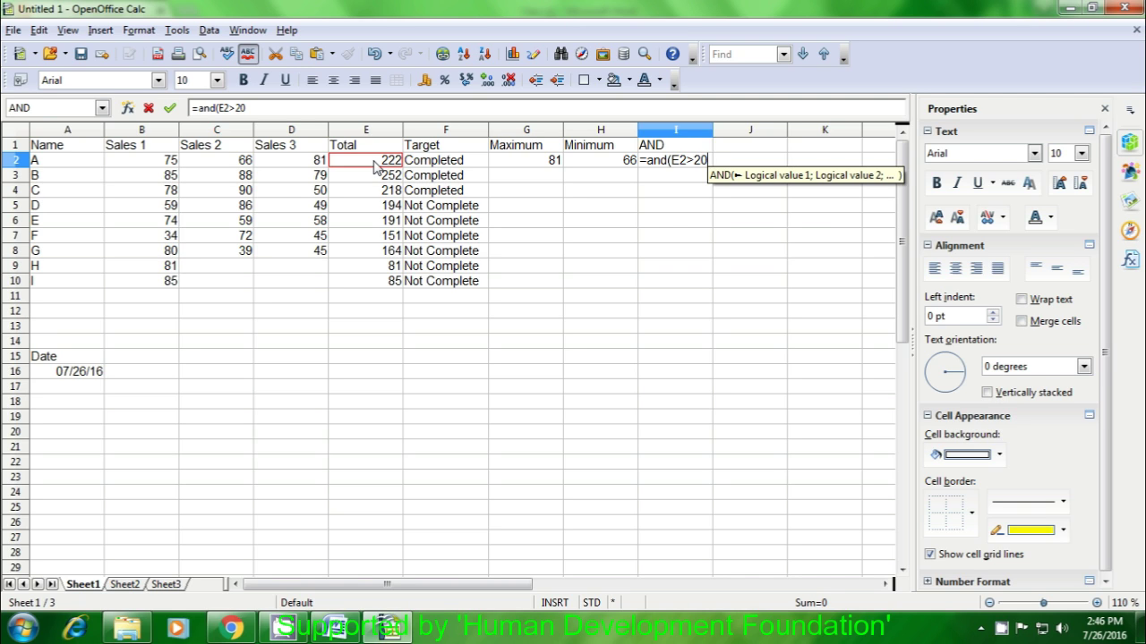
pyautogui.write('0;')
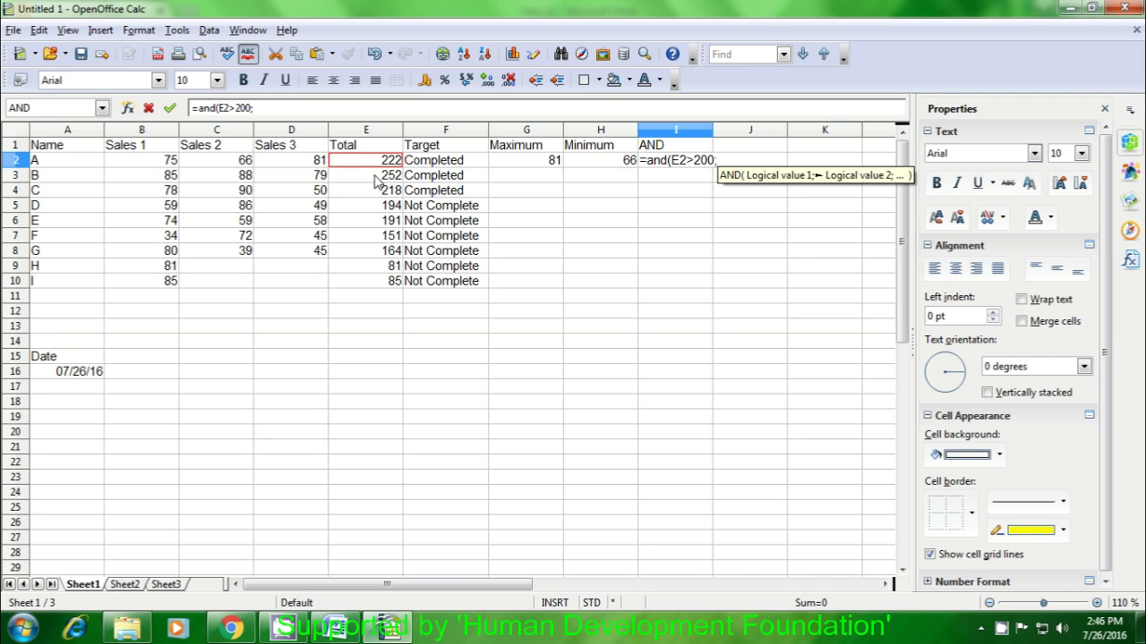
pyautogui.click(377, 182)
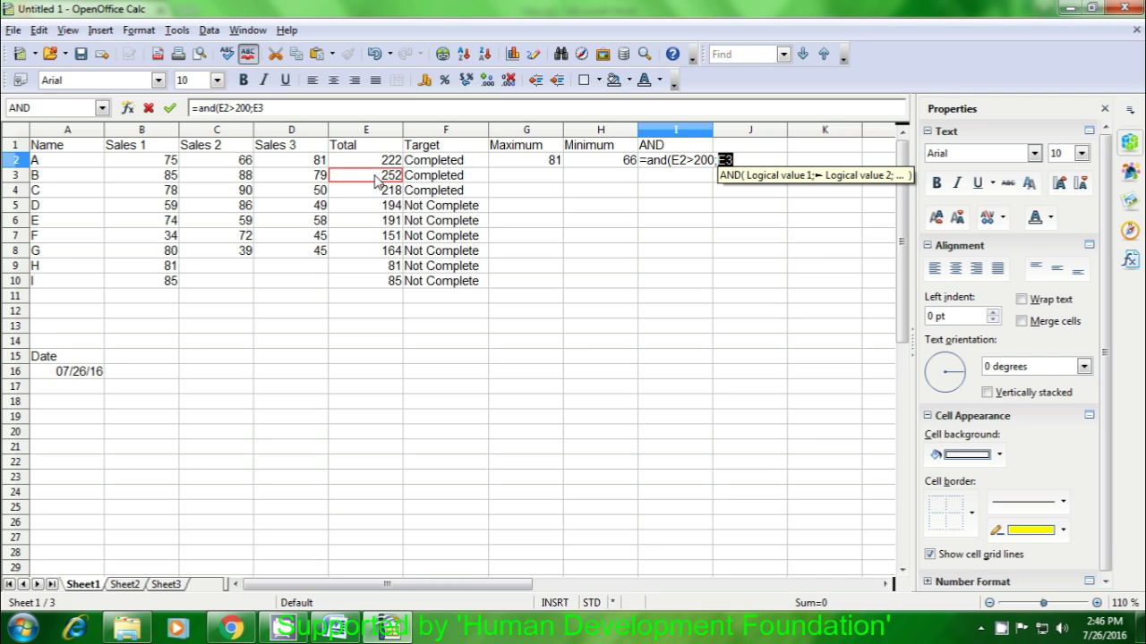
pyautogui.write('>')
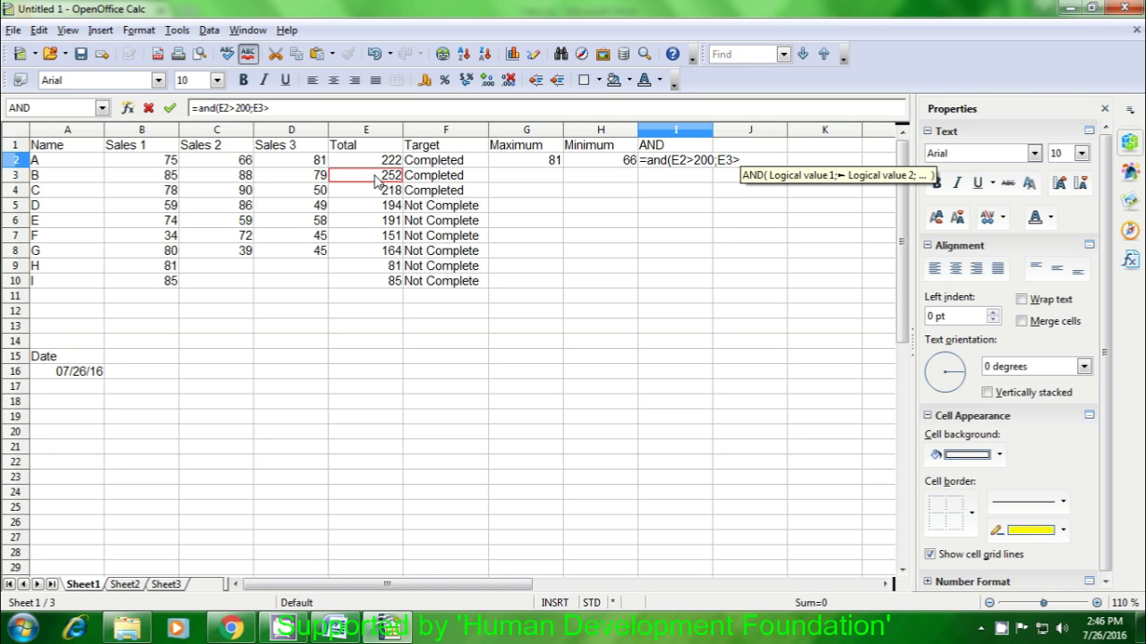
pyautogui.write('250')
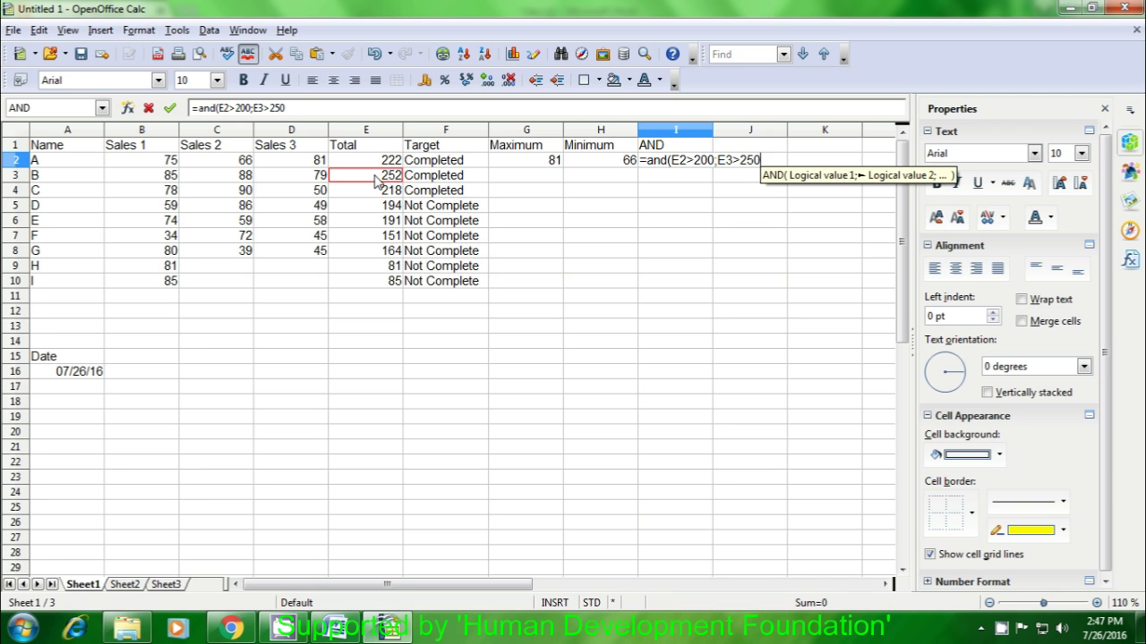
pyautogui.write(')')
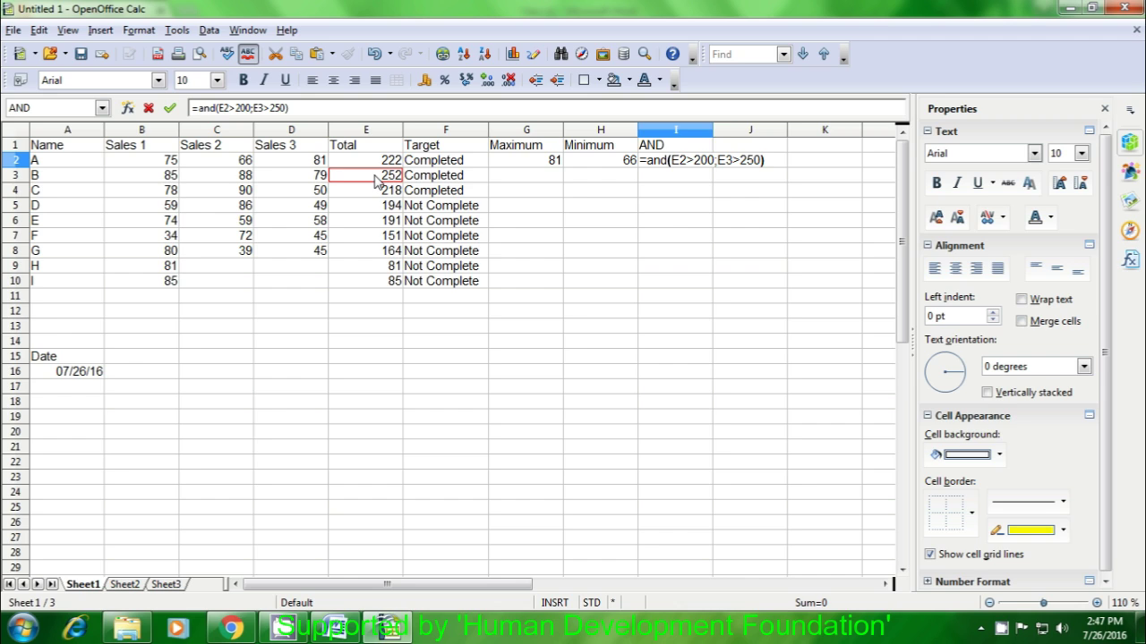
pyautogui.press('Escape')
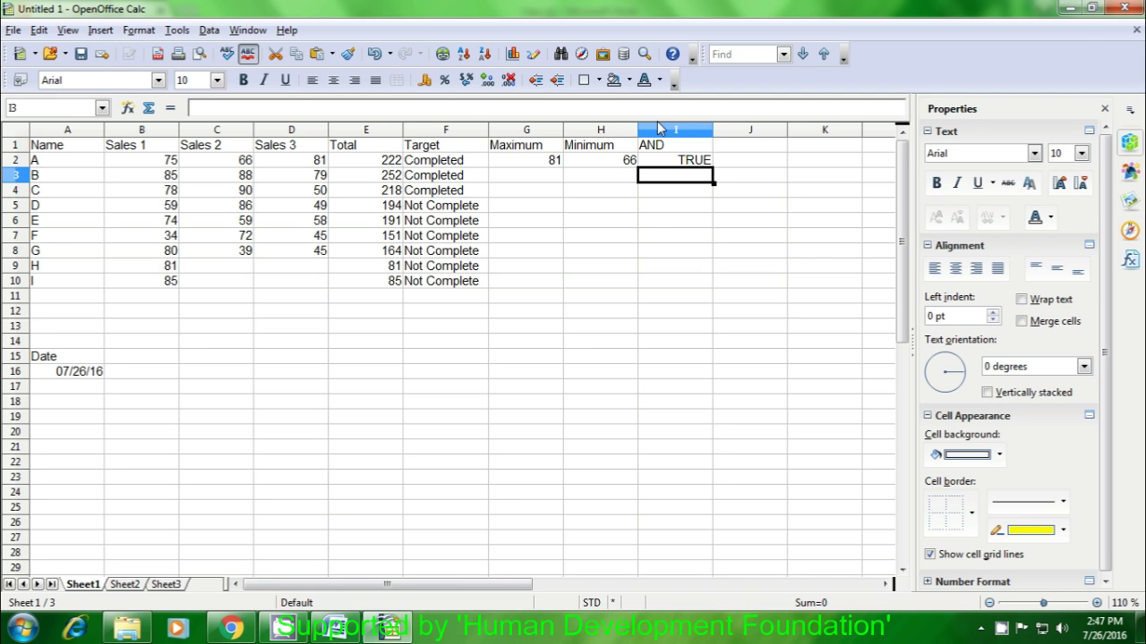
pyautogui.click(694, 163)
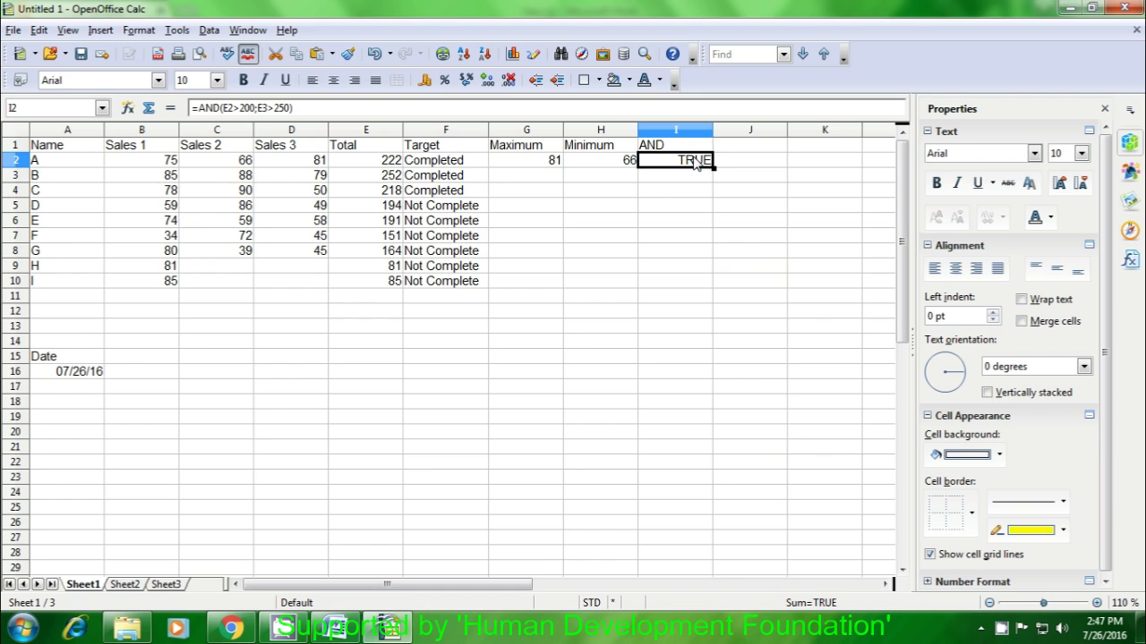
# - Enter the formula =and(E2>200;E3<250) in cell I3 of the AND column
pyautogui.click(671, 177)
pyautogui.write('=a')
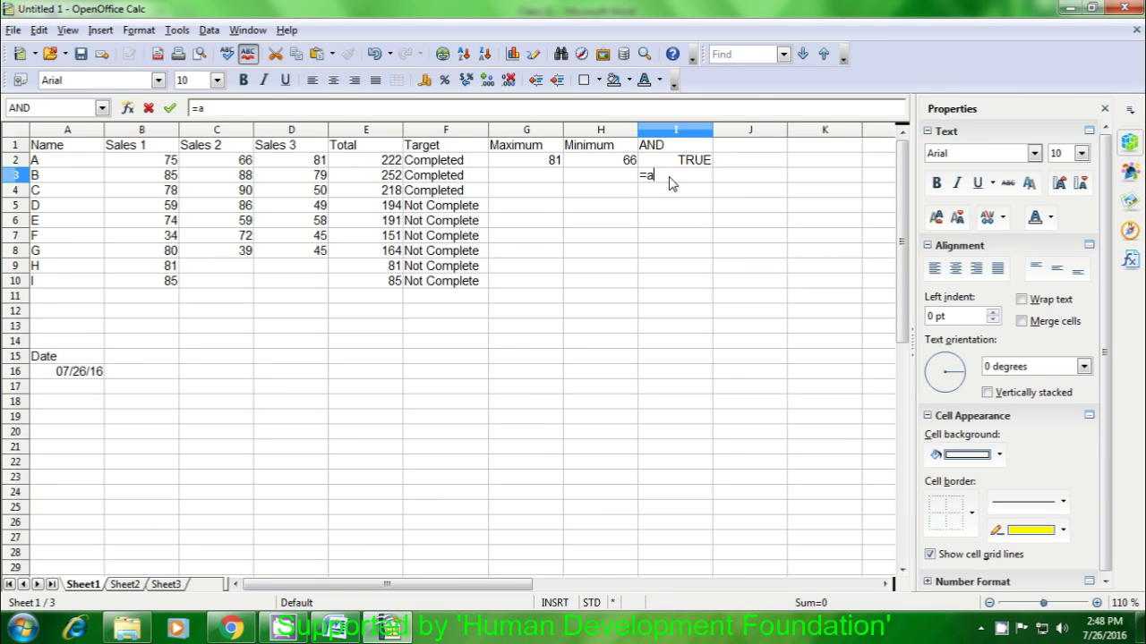
pyautogui.write('nd')
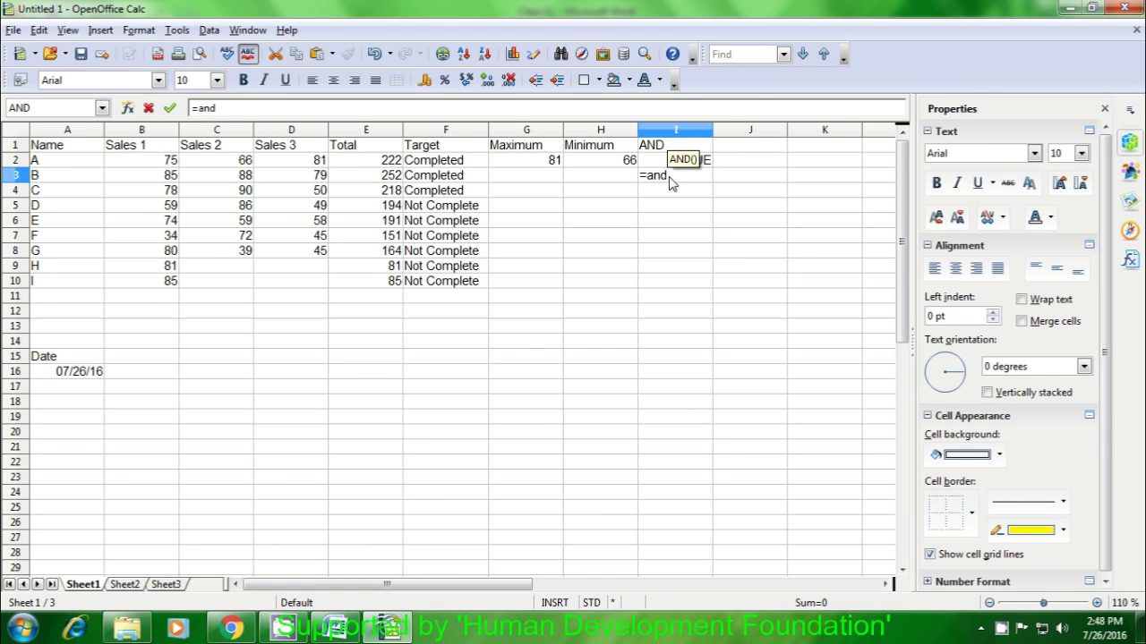
pyautogui.write('(')
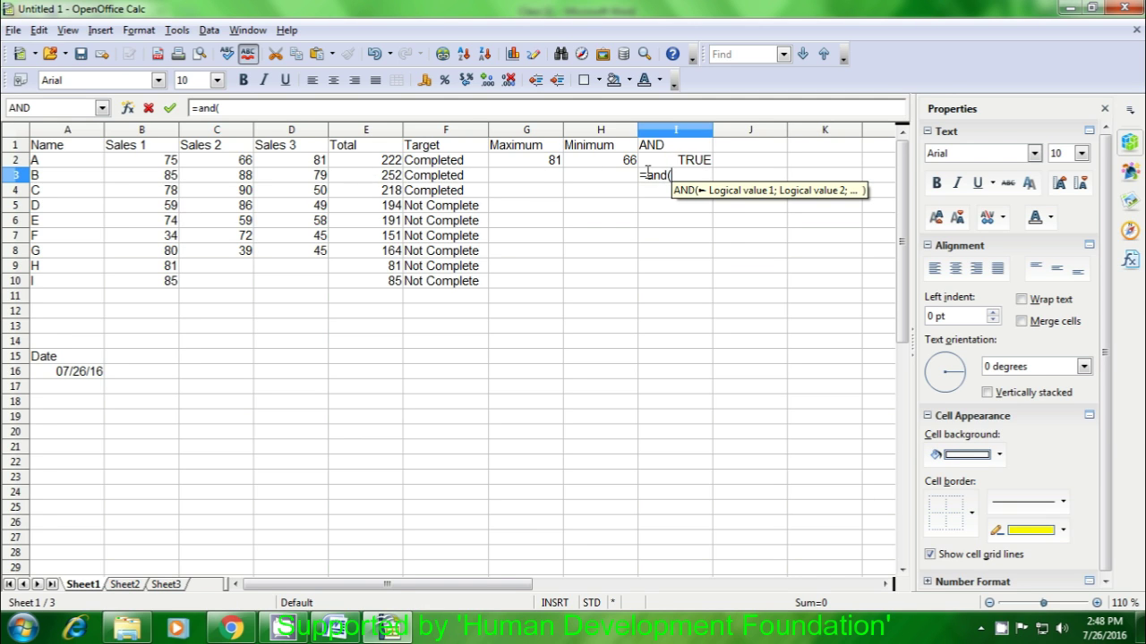
pyautogui.click(364, 164)
pyautogui.write('>')
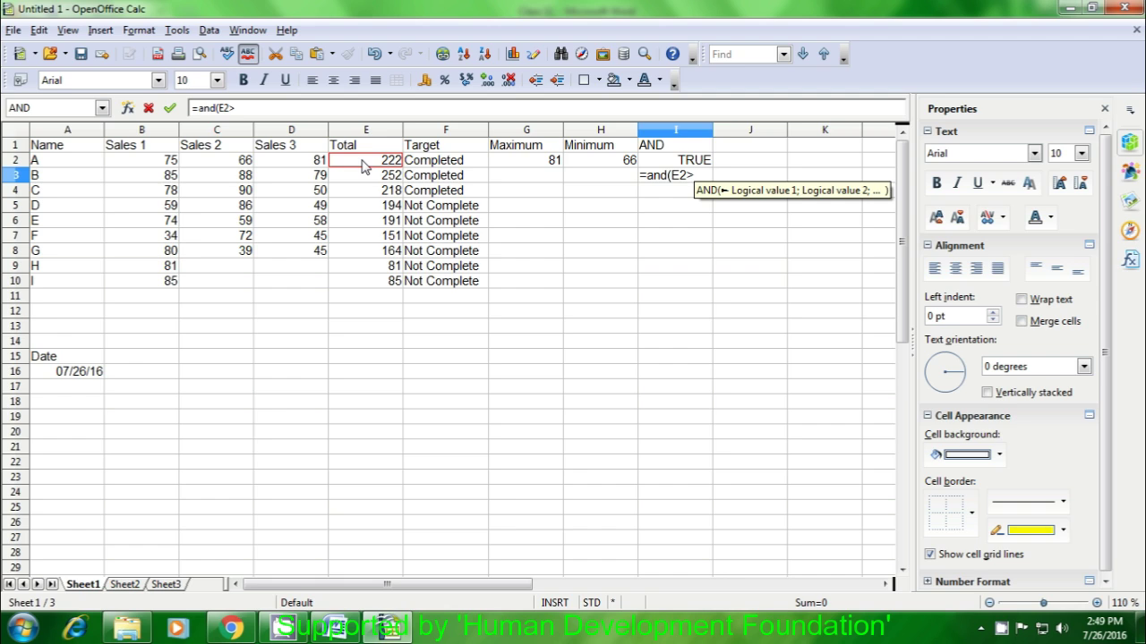
pyautogui.write('2')
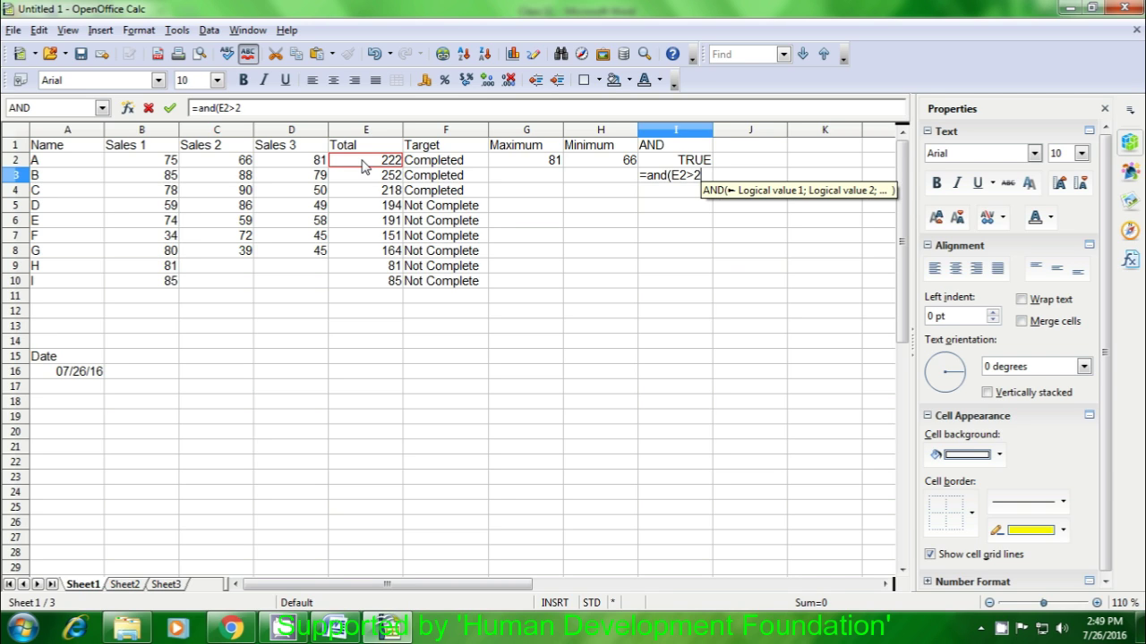
pyautogui.write('00;')
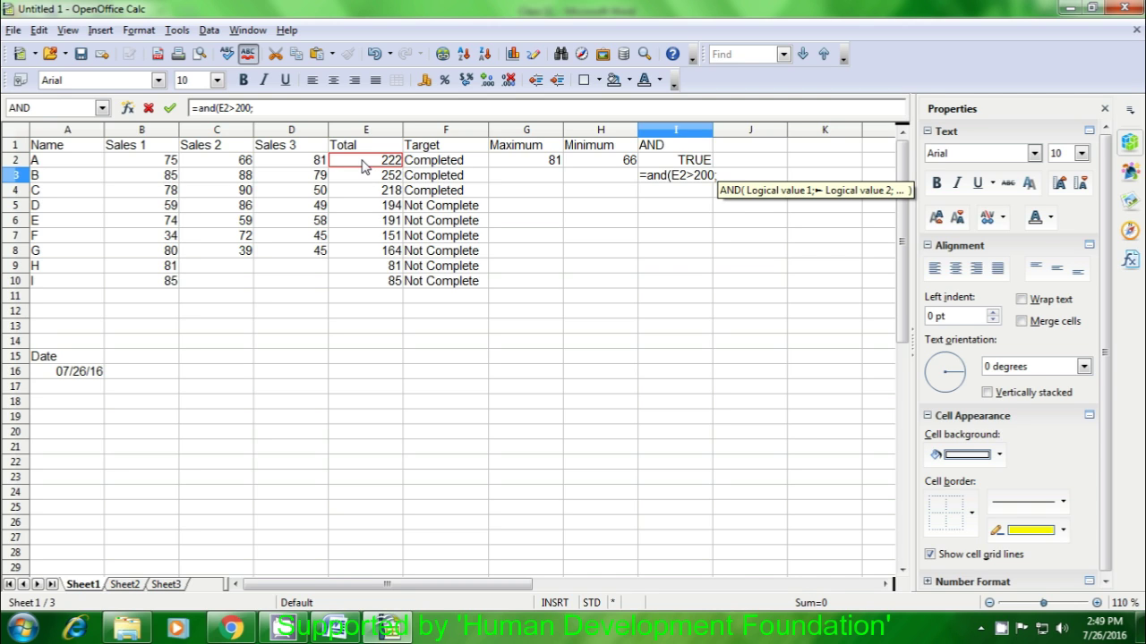
pyautogui.click(371, 179)
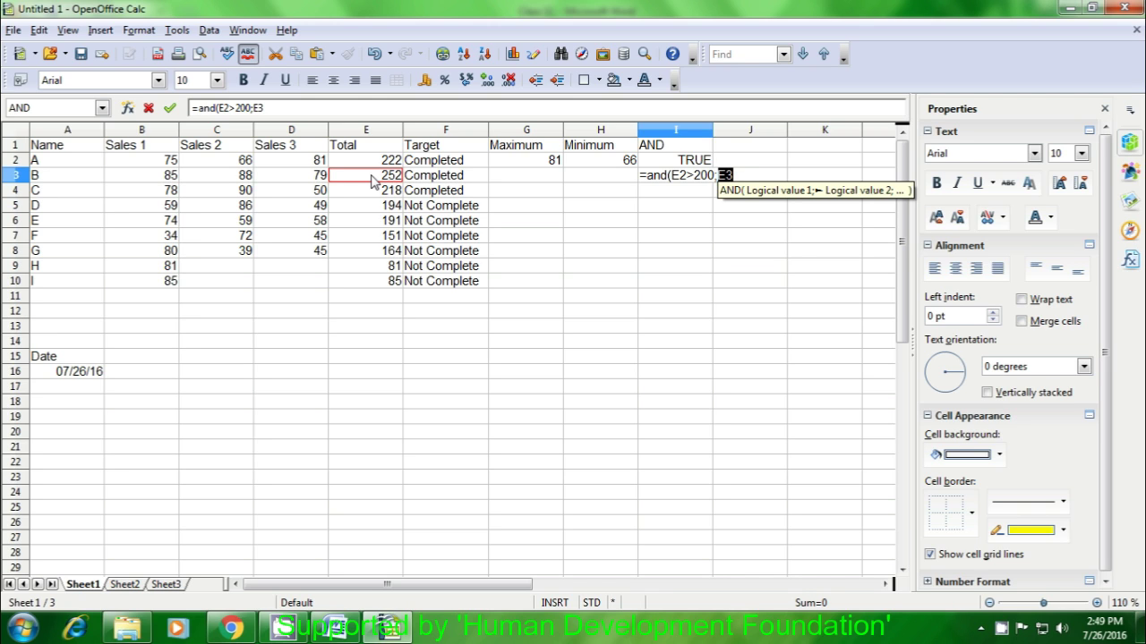
pyautogui.write('<25')
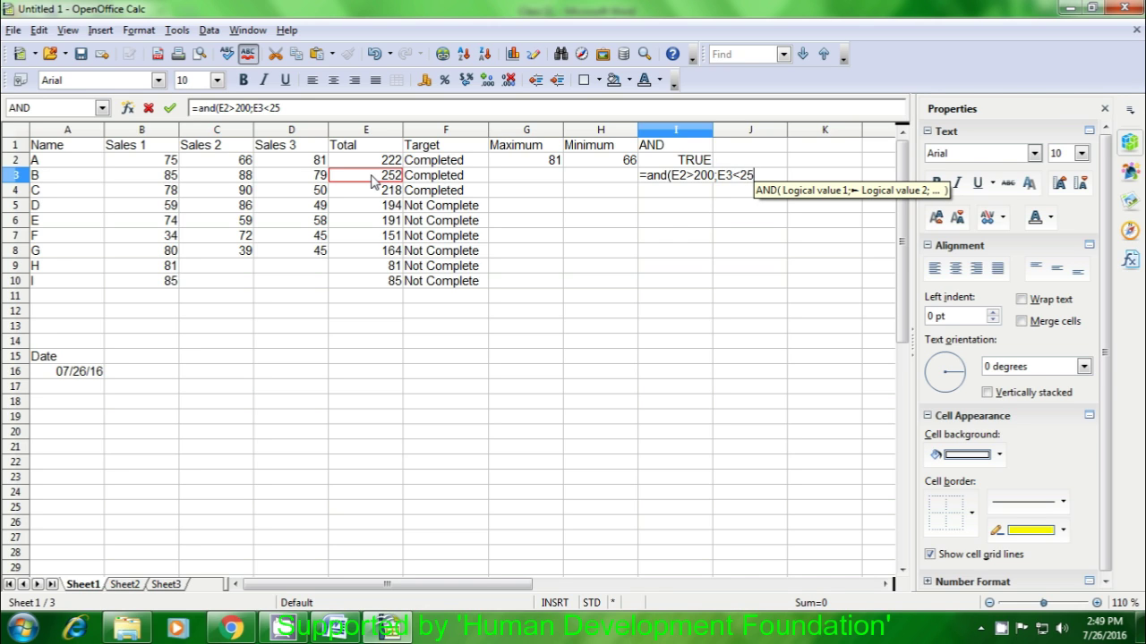
pyautogui.write('0')
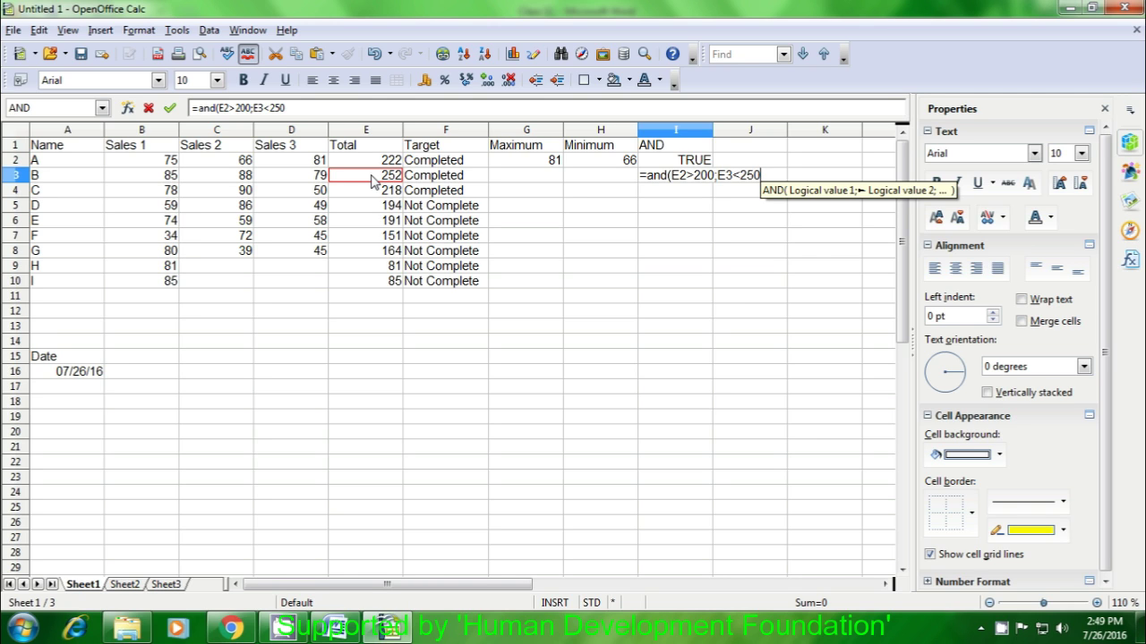
pyautogui.write(')')
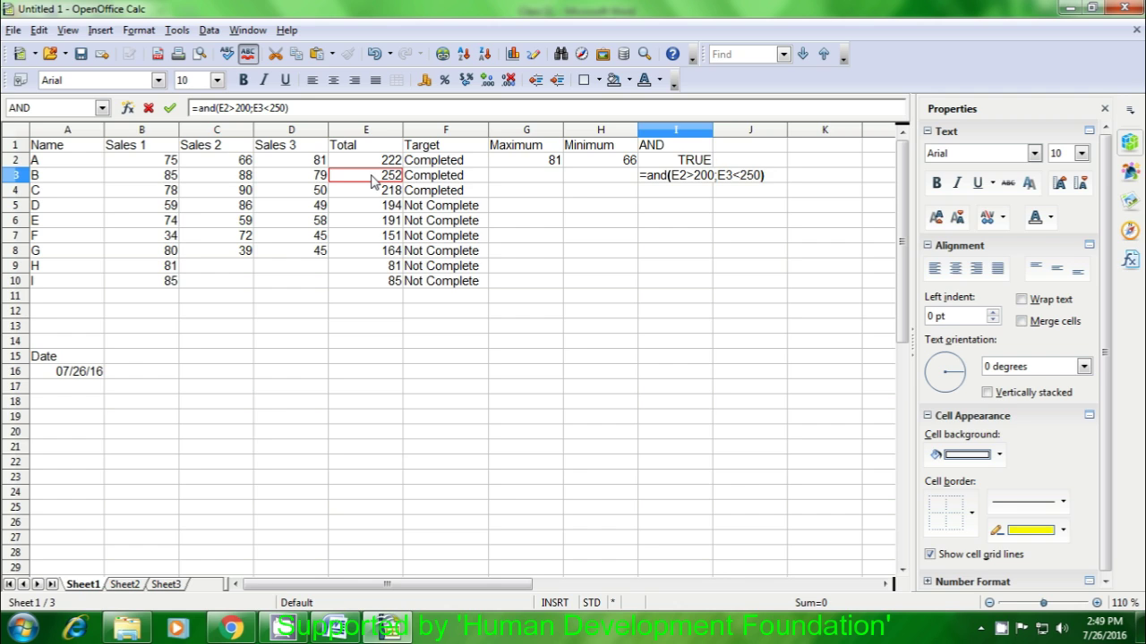
pyautogui.press('Return')
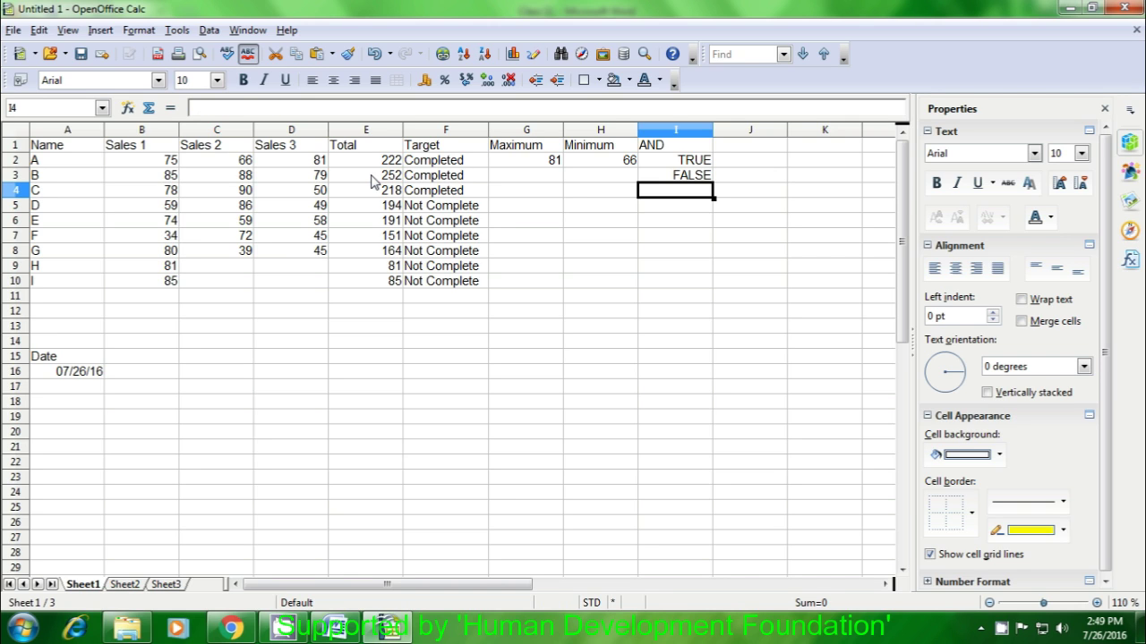
pyautogui.click(678, 176)
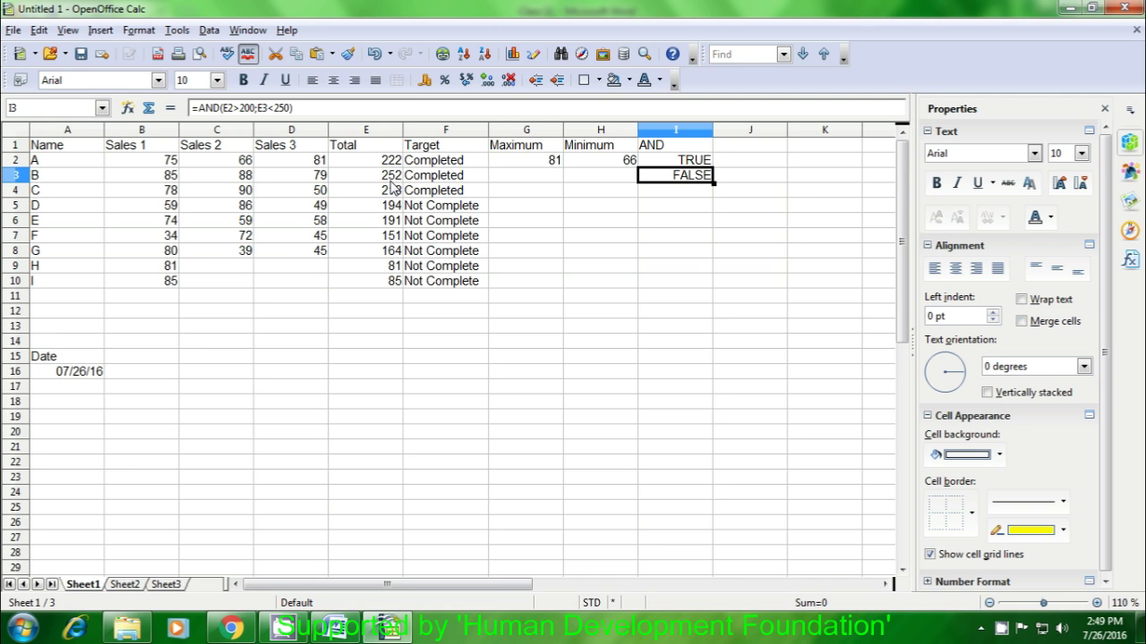
# - Add the column header Find in cell J1, beside the AND header
pyautogui.click(697, 203)
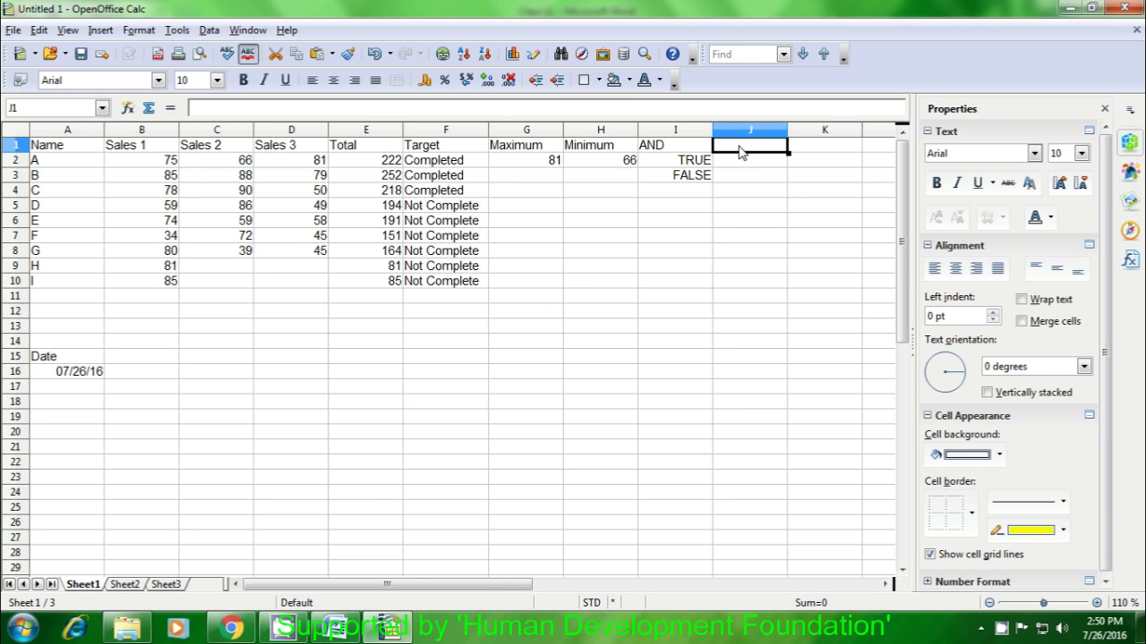
pyautogui.write('Find')
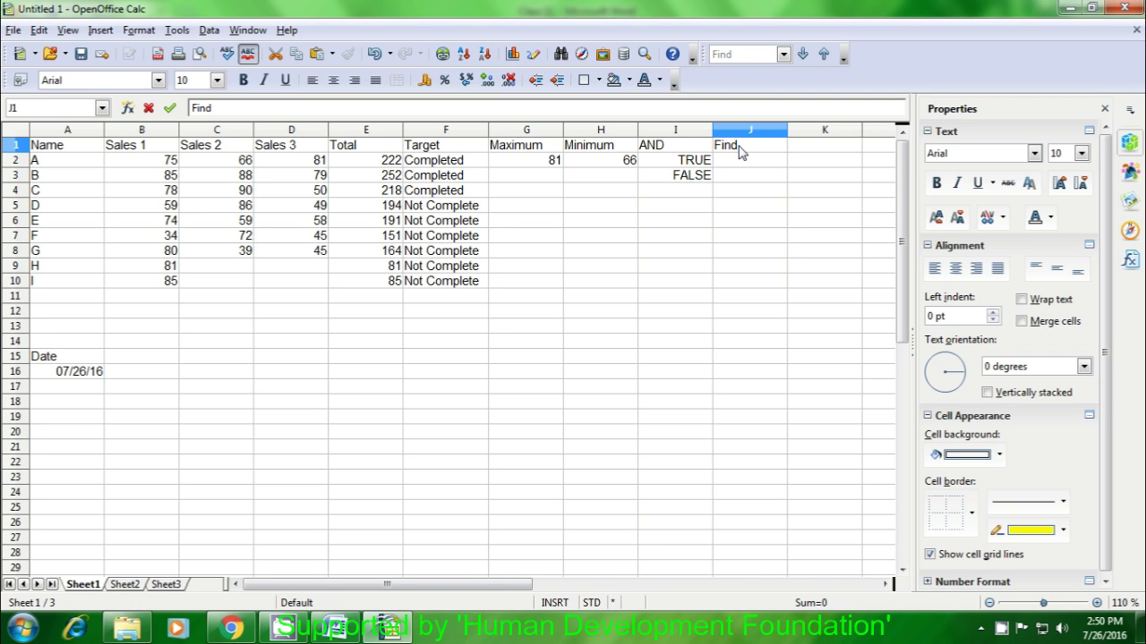
pyautogui.press('Return')
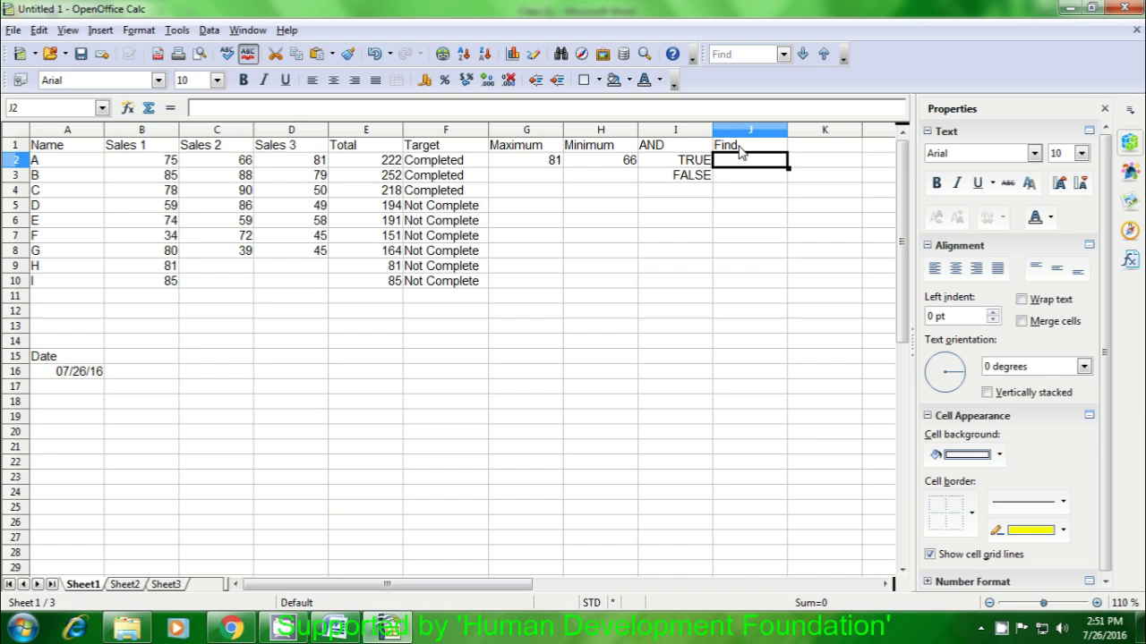
# - Enter the formula =find(" ";F5) in cell J2 of the Find column
pyautogui.write('=')
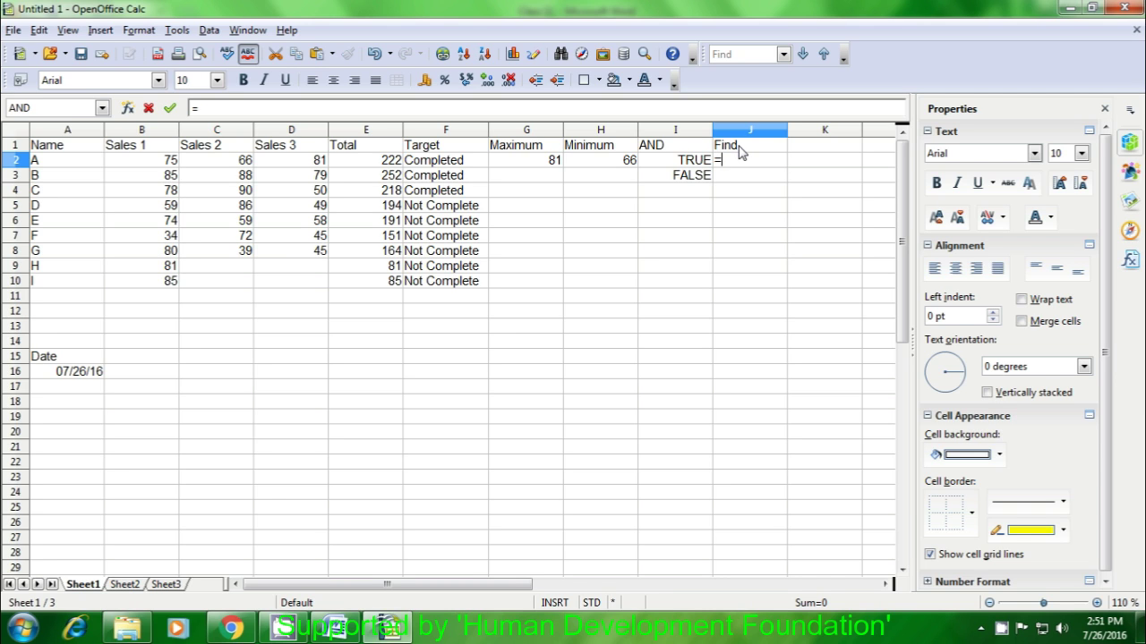
pyautogui.write('find(')
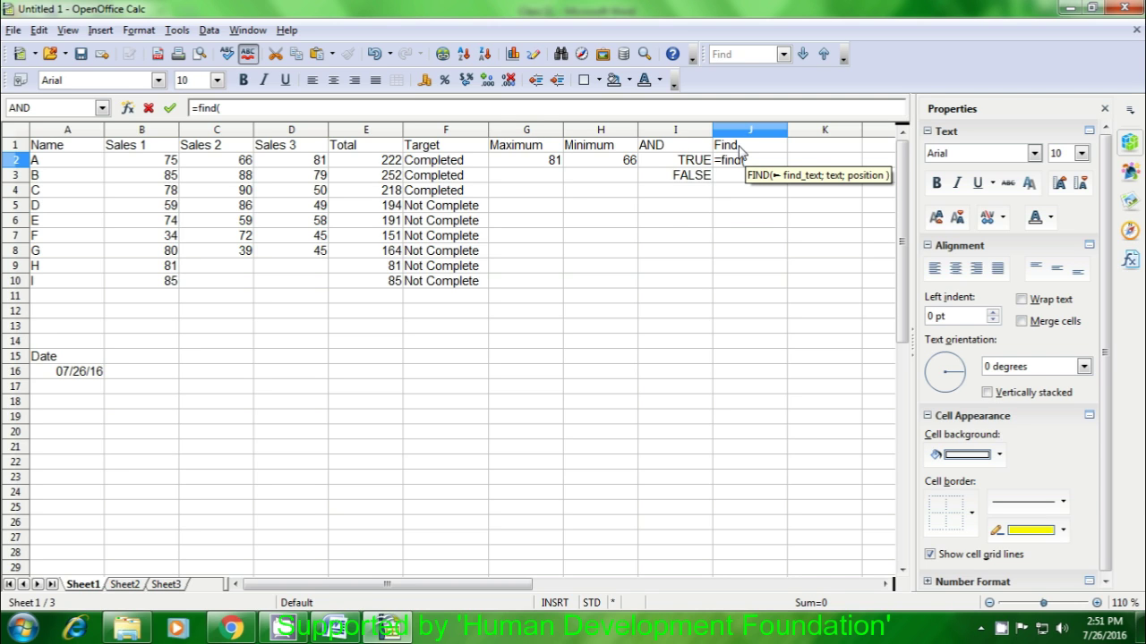
pyautogui.write('"')
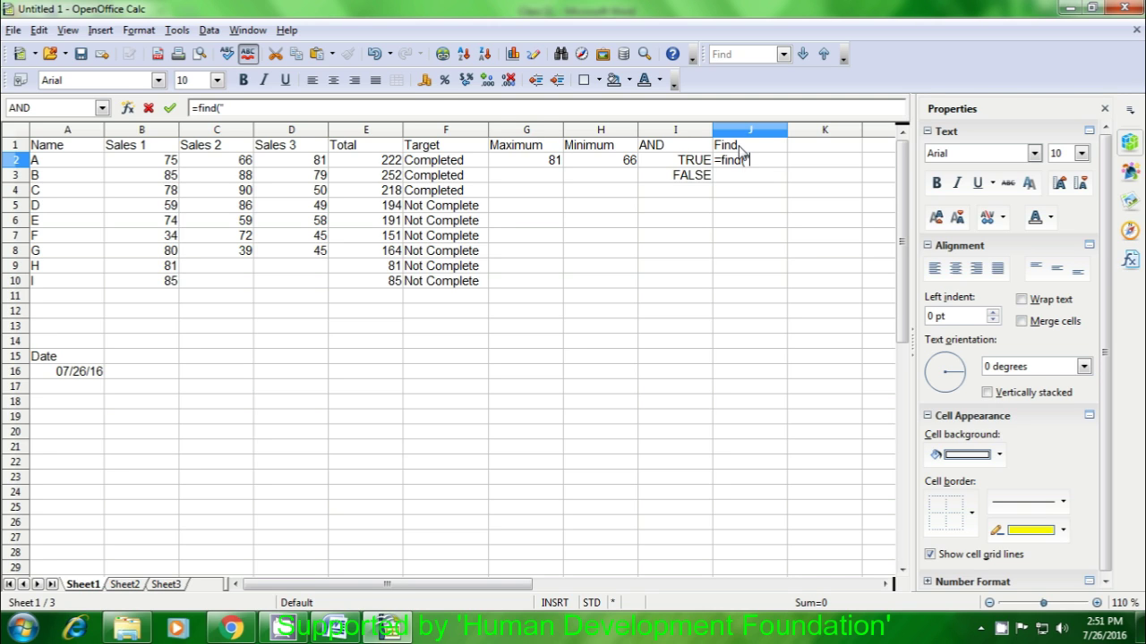
pyautogui.write(' "')
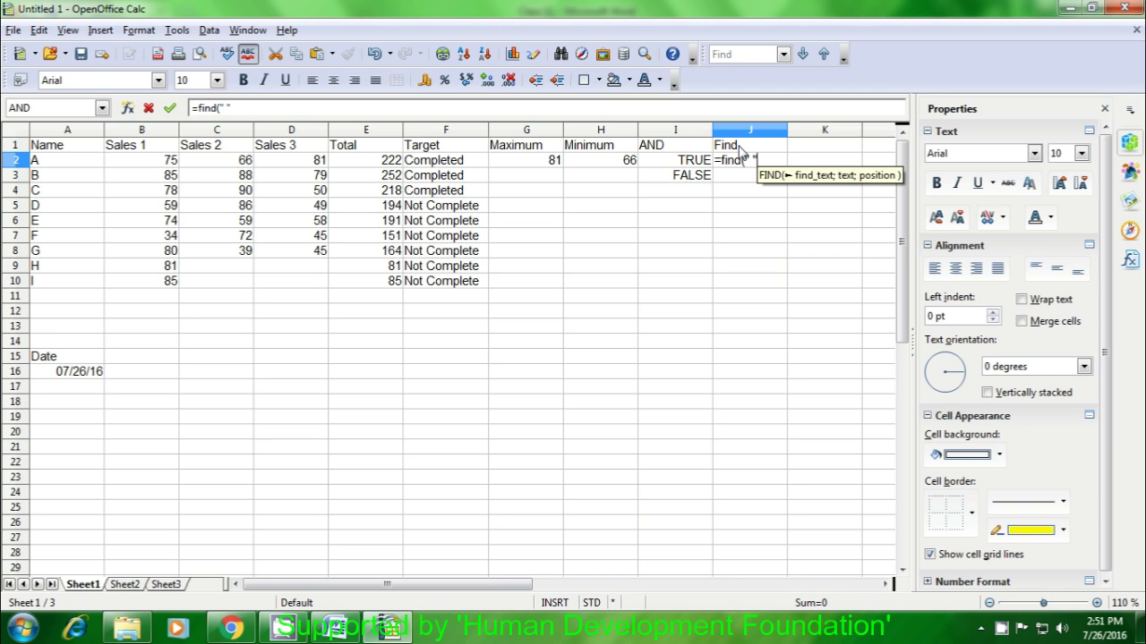
pyautogui.write(';')
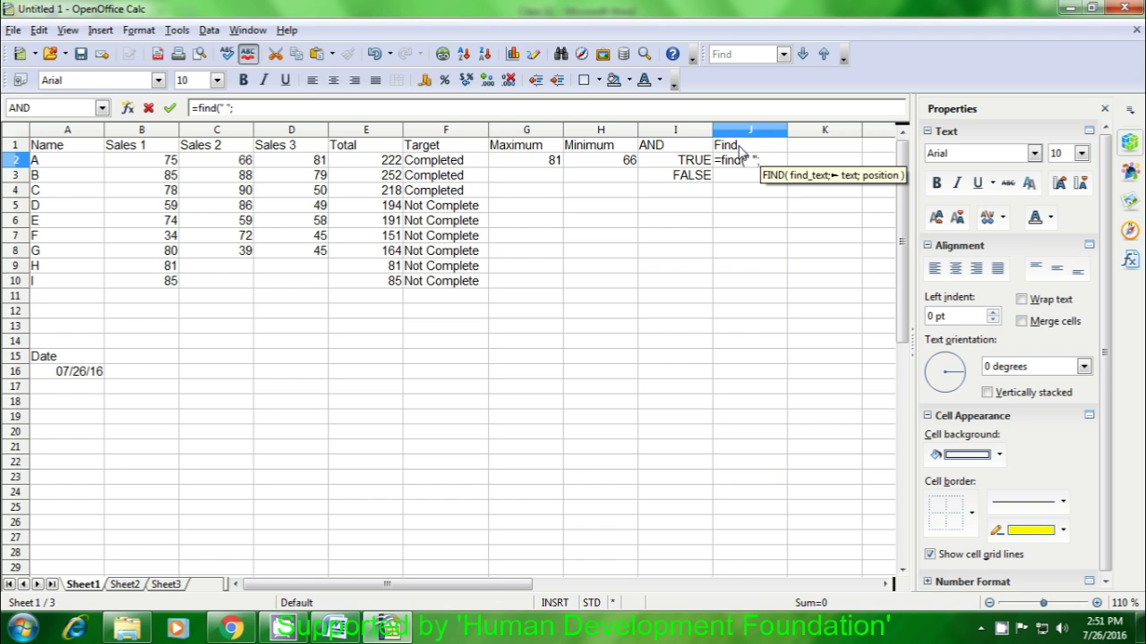
pyautogui.click(433, 209)
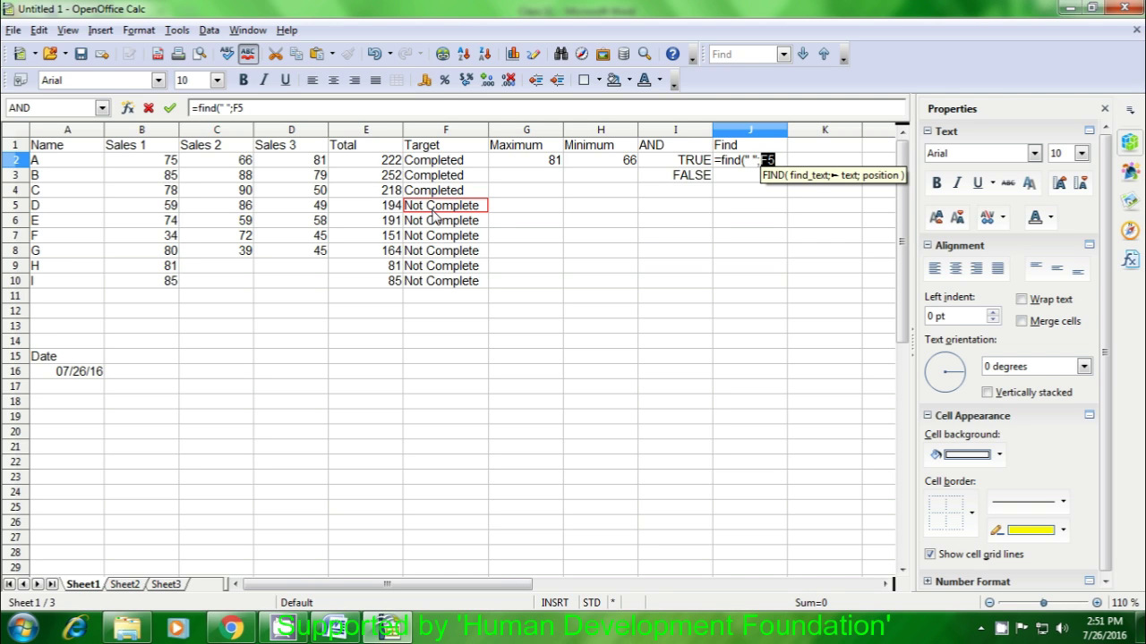
pyautogui.write(')')
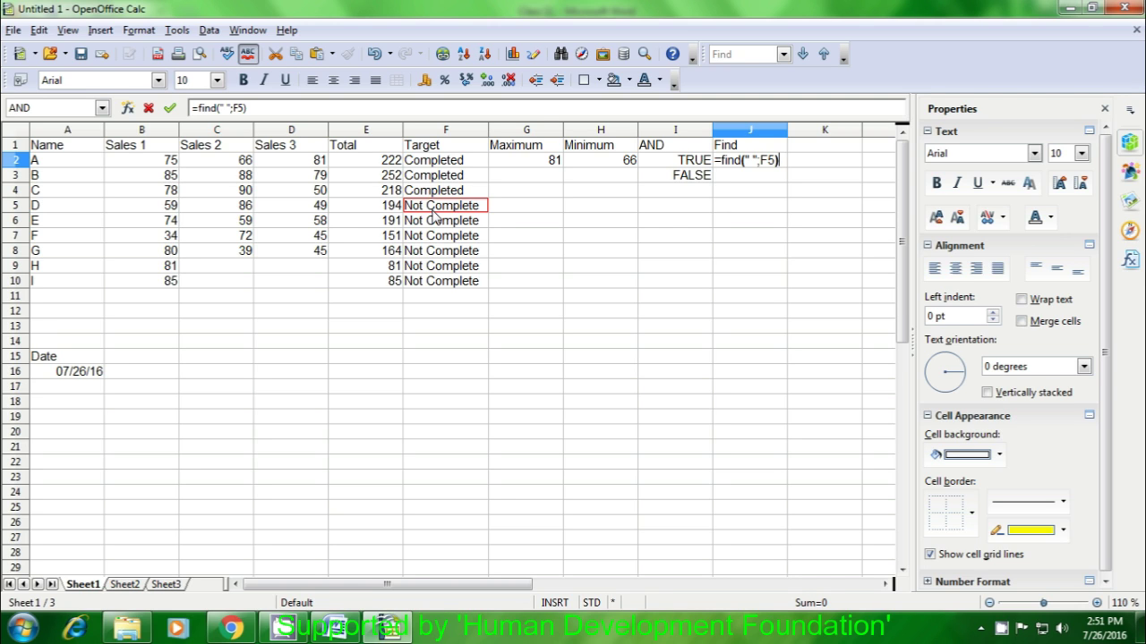
pyautogui.press('Return')
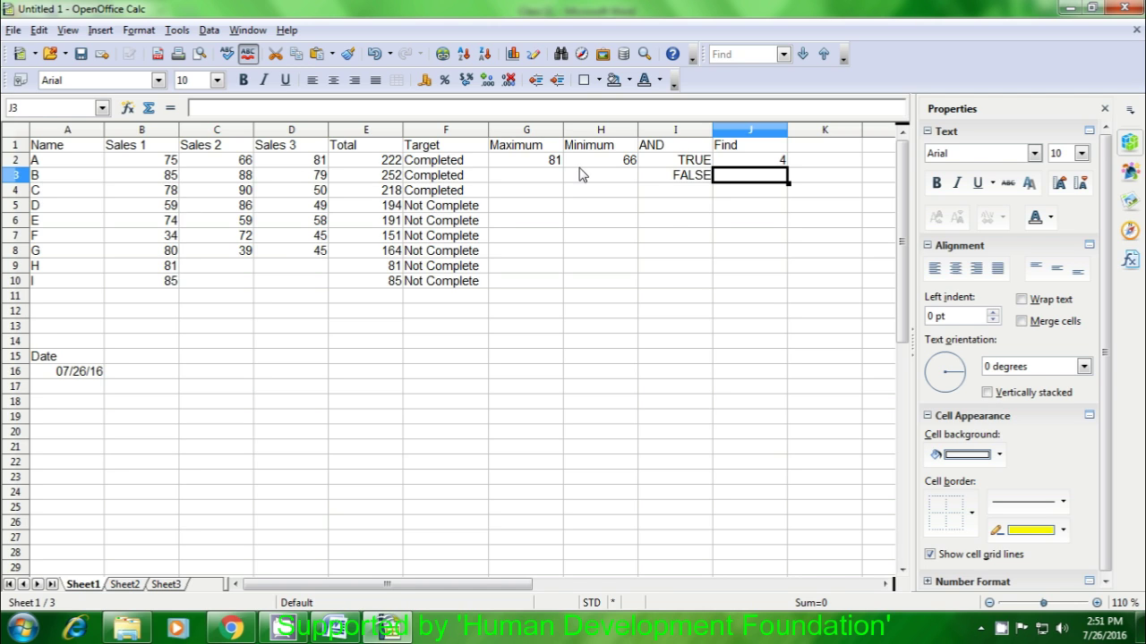
pyautogui.click(739, 165)
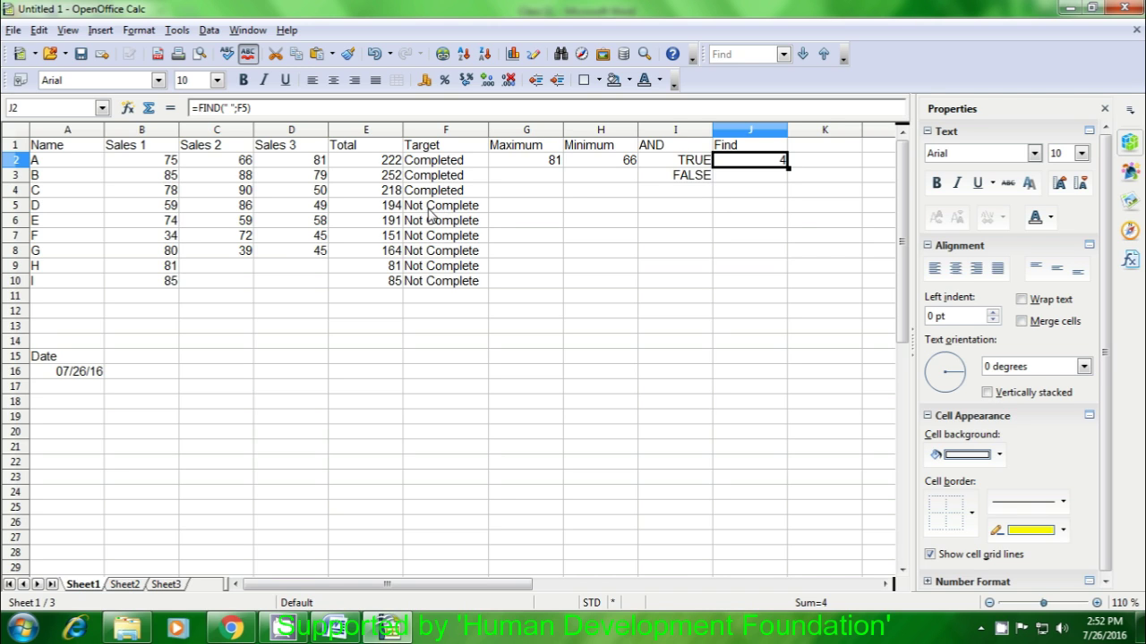
pyautogui.click(759, 194)
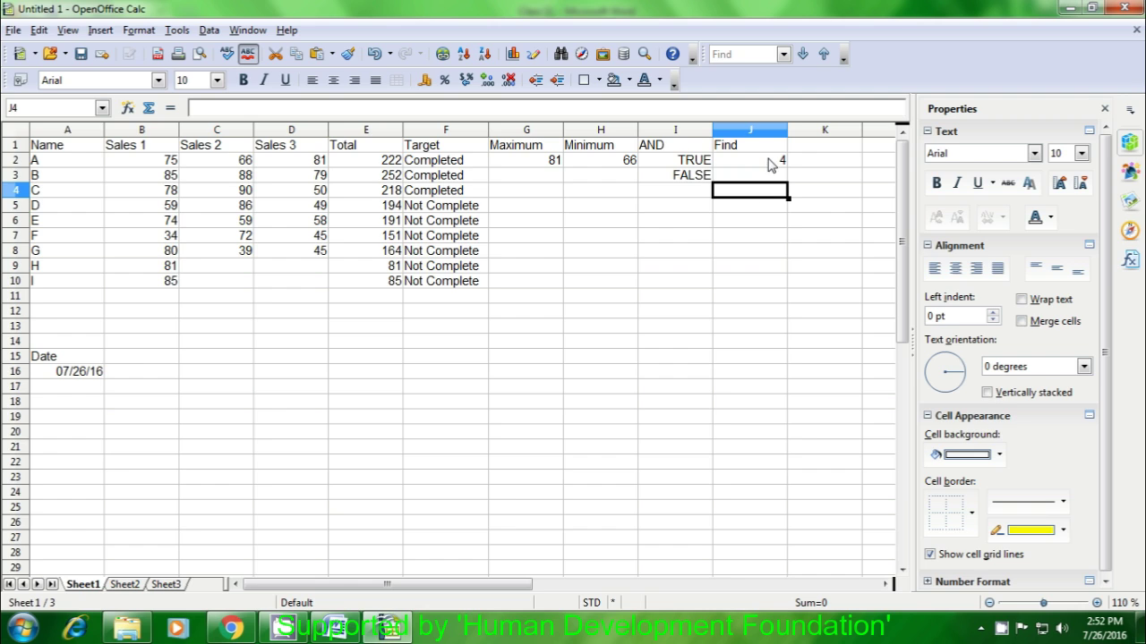
pyautogui.click(770, 164)
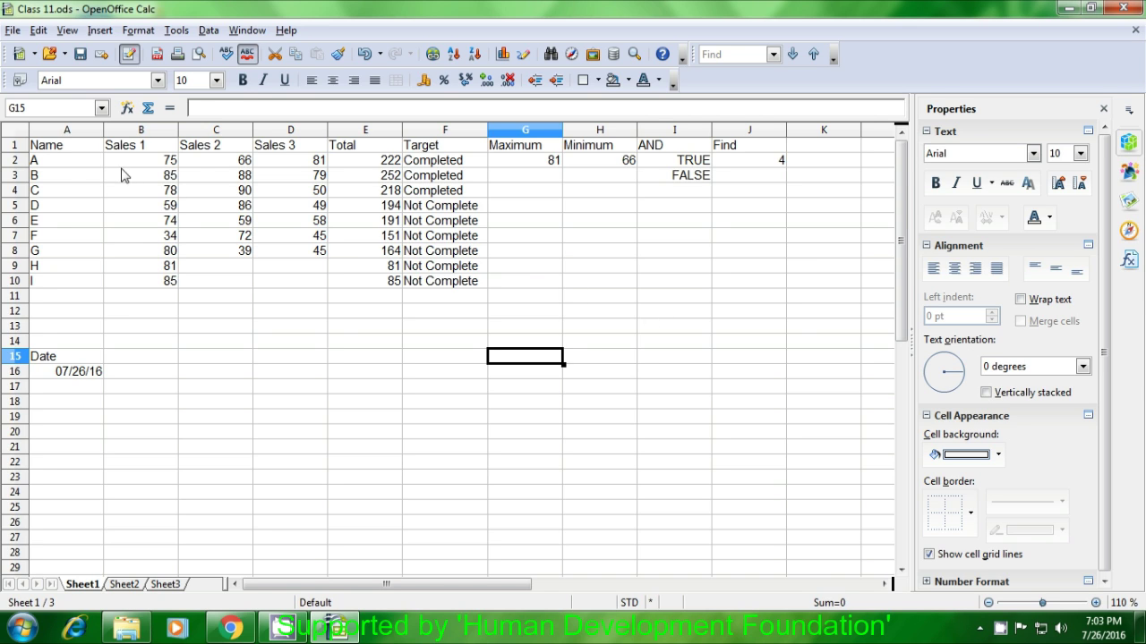
# - Set conditional formatting on A1:J11 with condition 1 applying the Untitled1 style to cell values greater than 85
pyautogui.moveTo(78, 152); pyautogui.dragTo(735, 310)
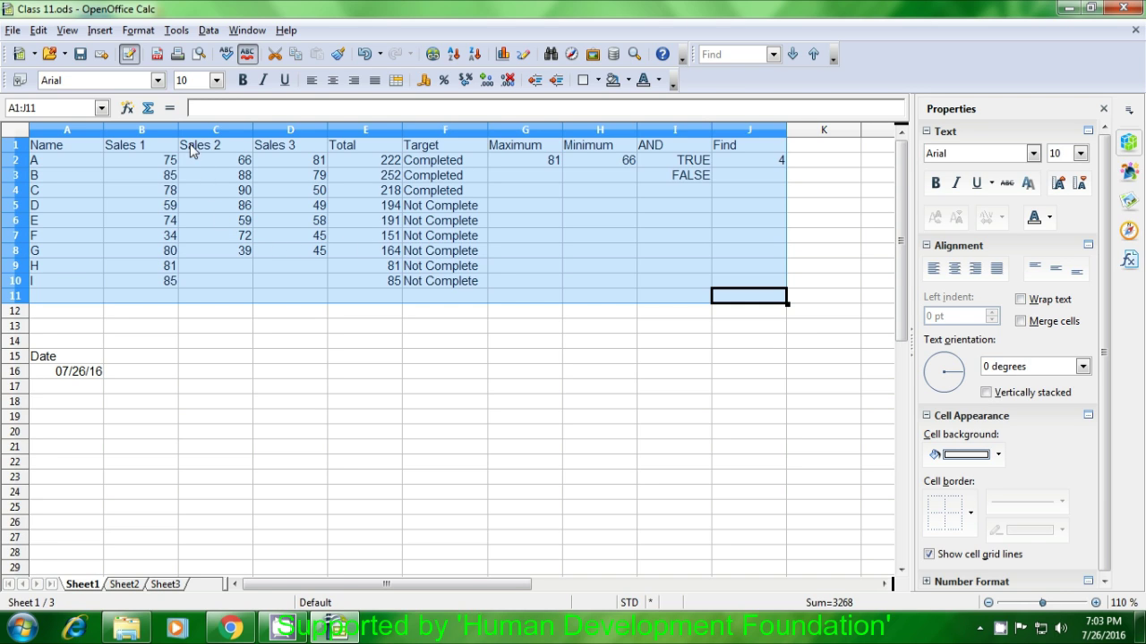
pyautogui.click(139, 30)
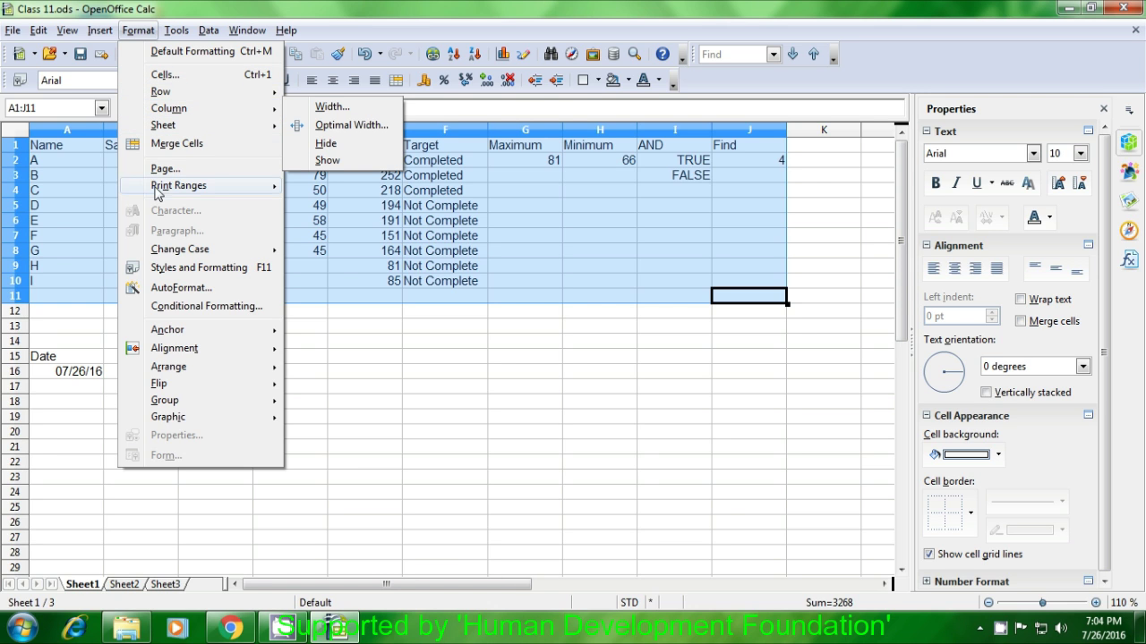
pyautogui.click(176, 311)
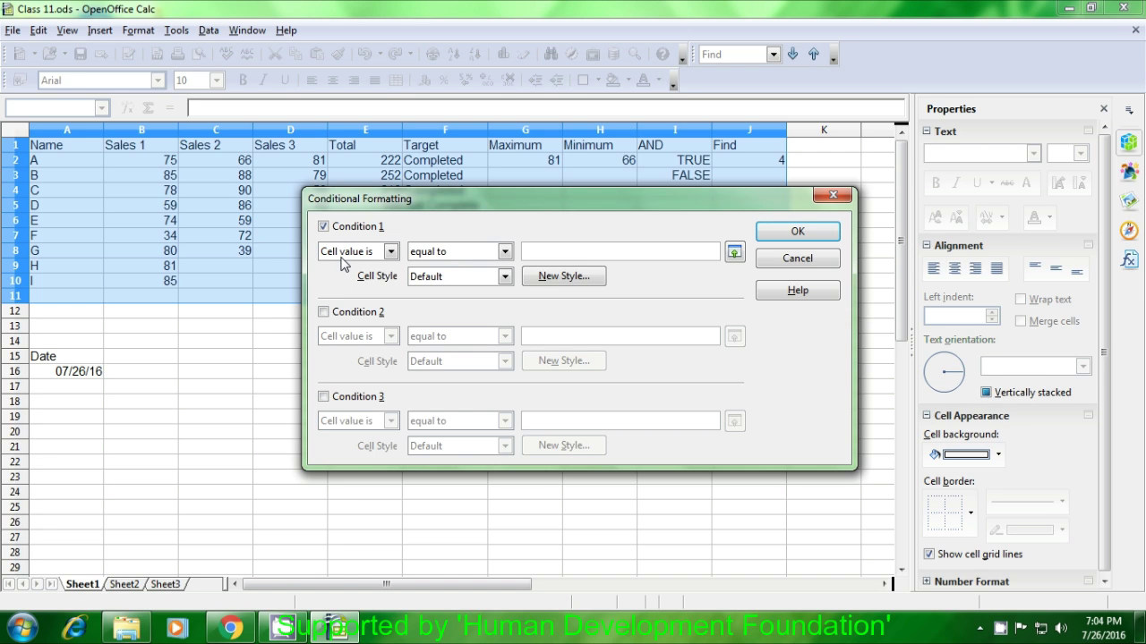
pyautogui.click(390, 252)
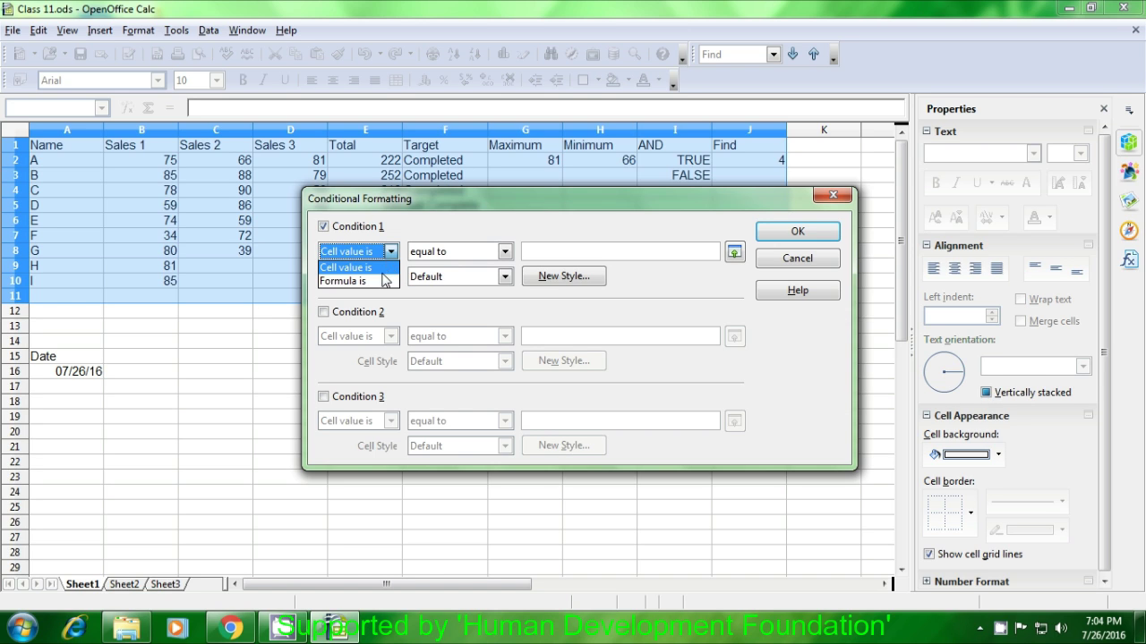
pyautogui.click(364, 271)
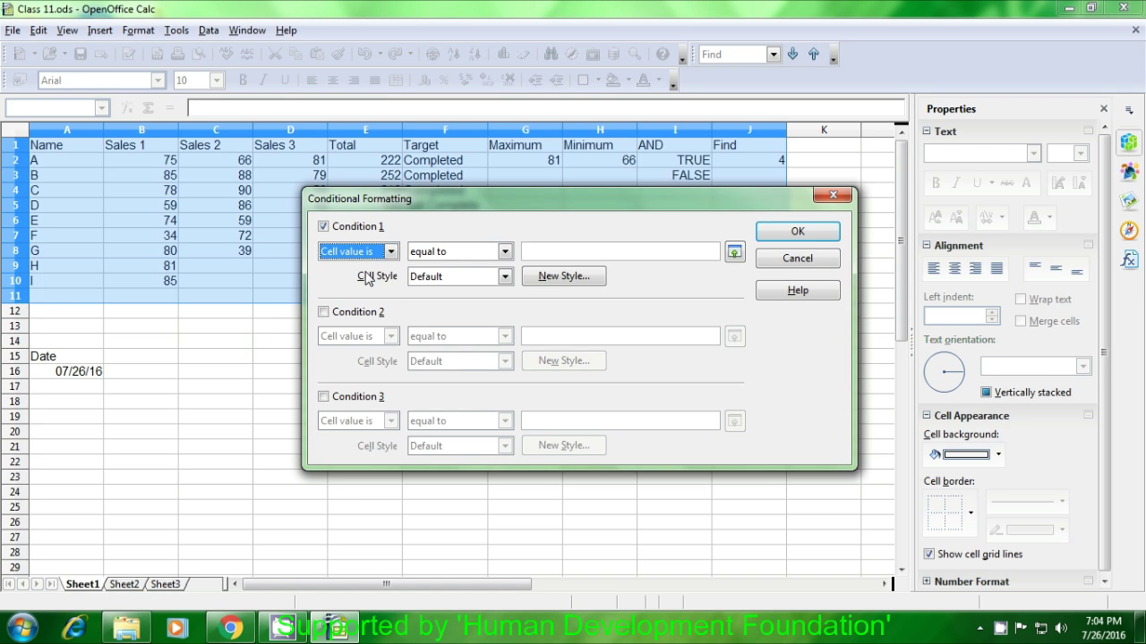
pyautogui.click(505, 253)
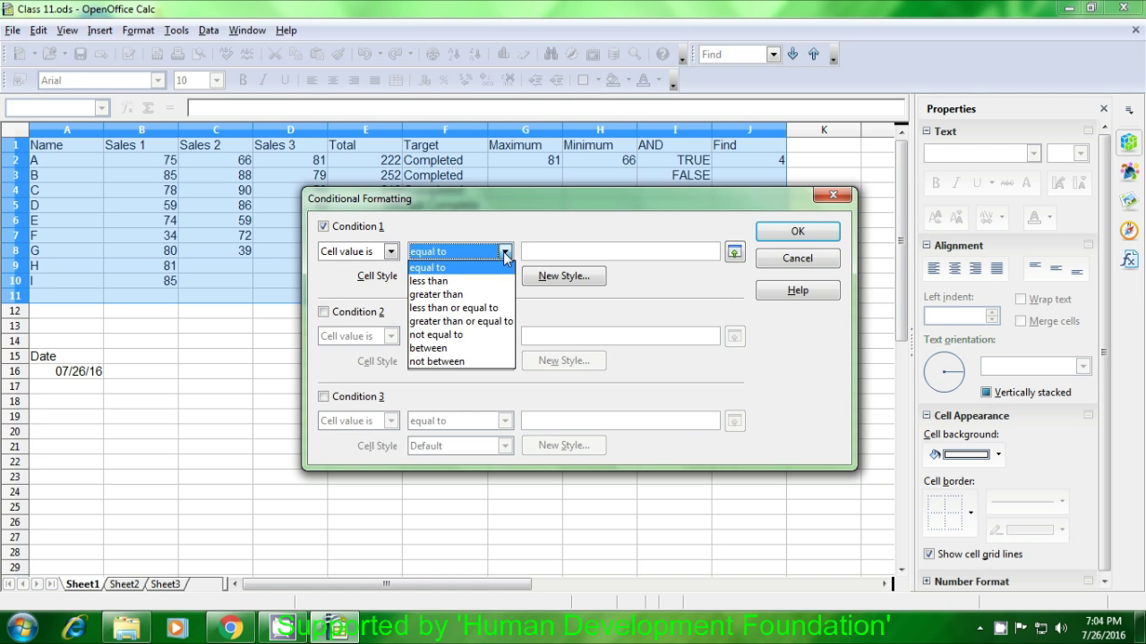
pyautogui.click(487, 296)
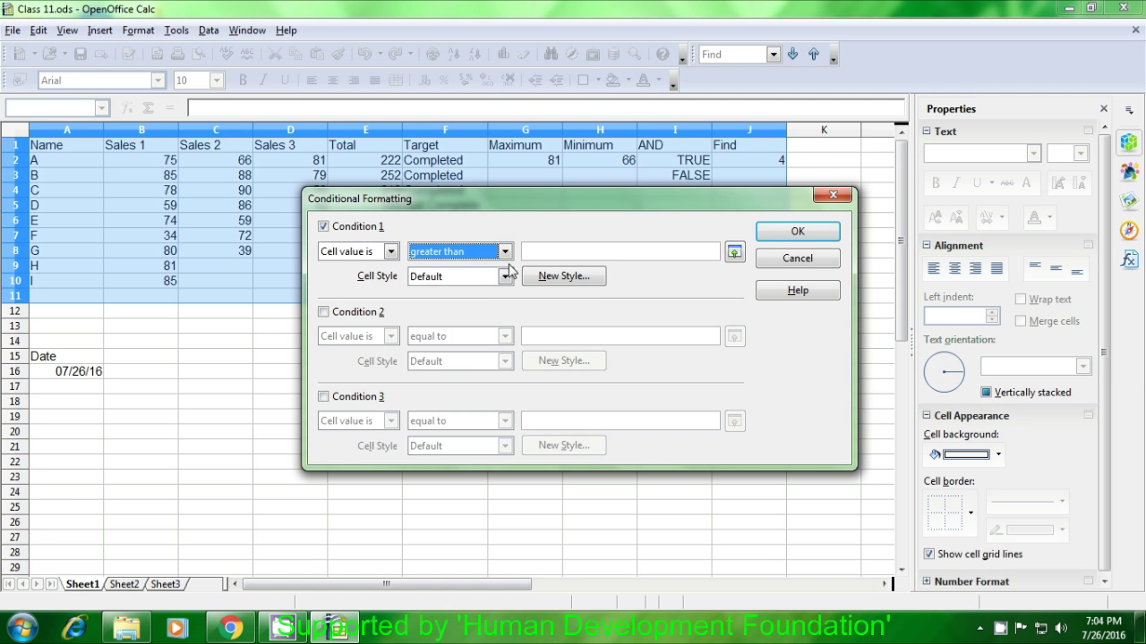
pyautogui.click(553, 251)
pyautogui.write('80')
pyautogui.press('BackSpace')
pyautogui.write('5')
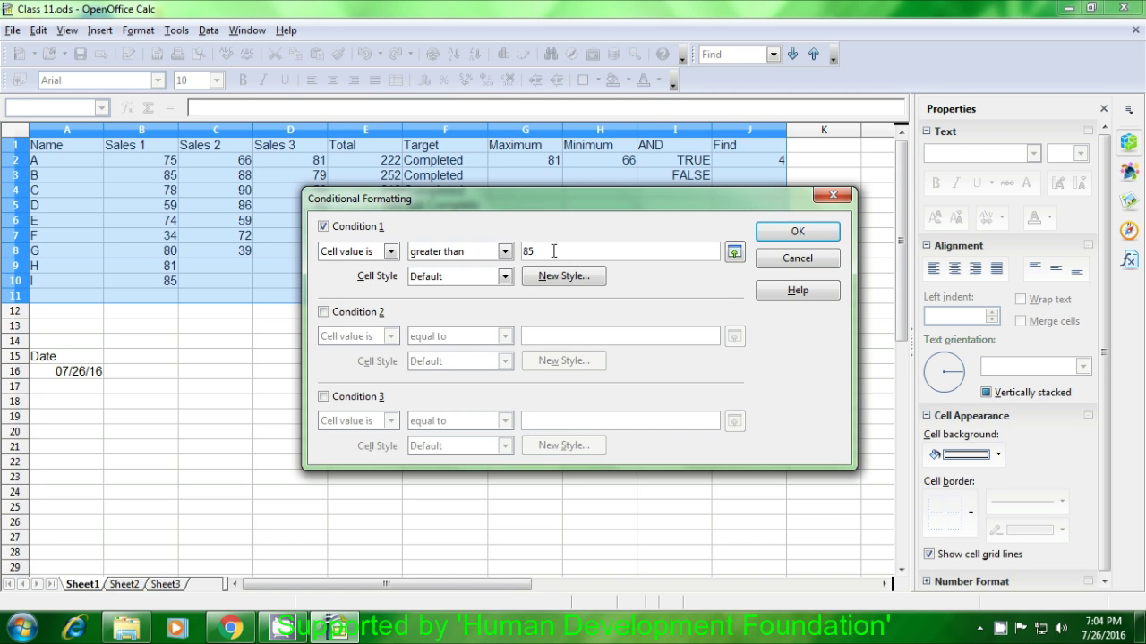
pyautogui.click(505, 276)
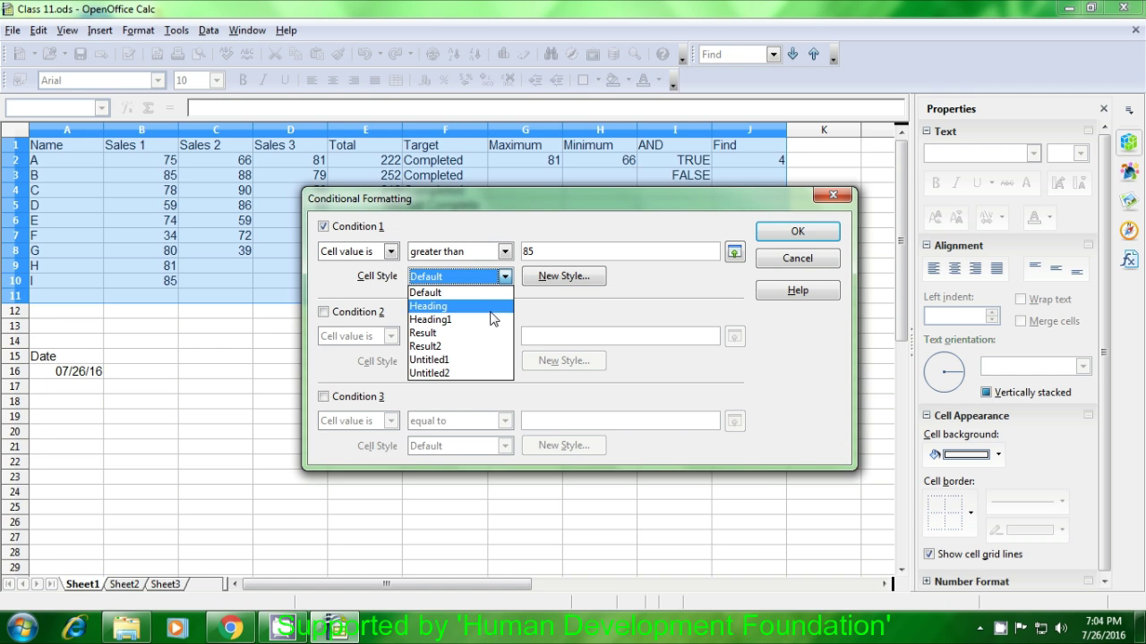
pyautogui.click(475, 360)
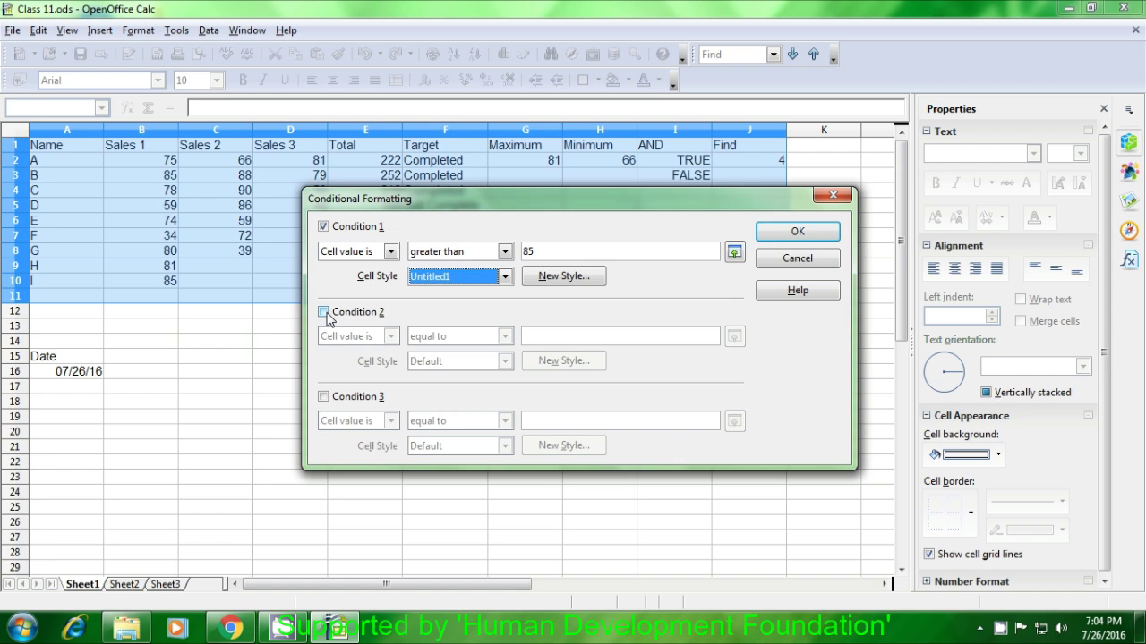
# - Enable condition 2 so that cell values less than 85 take the Untitled2 style
pyautogui.click(324, 313)
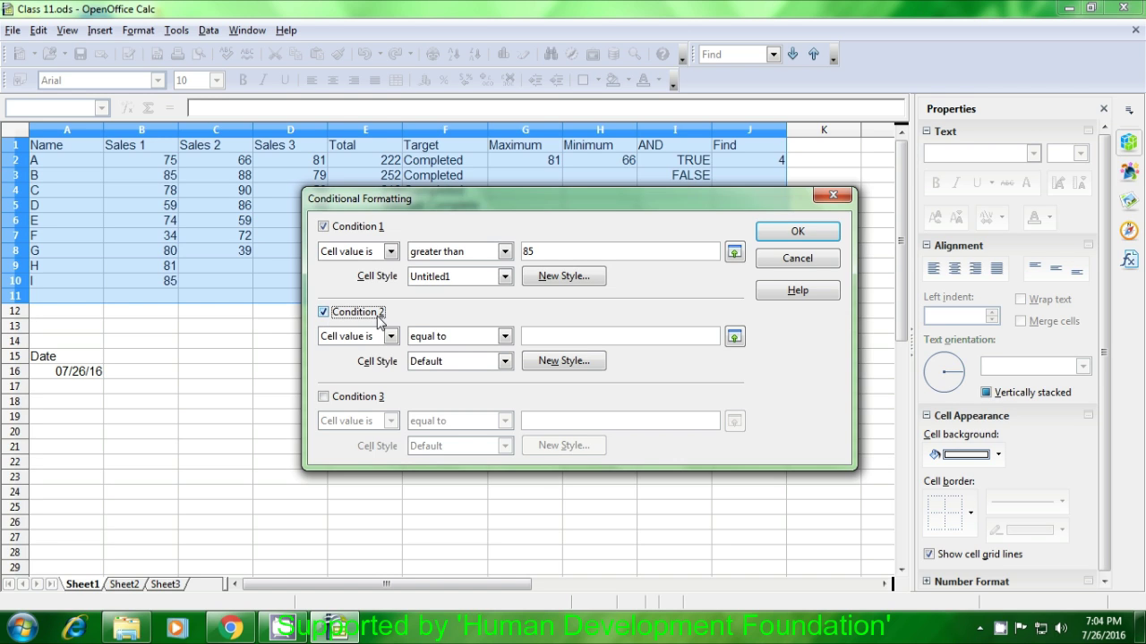
pyautogui.click(494, 338)
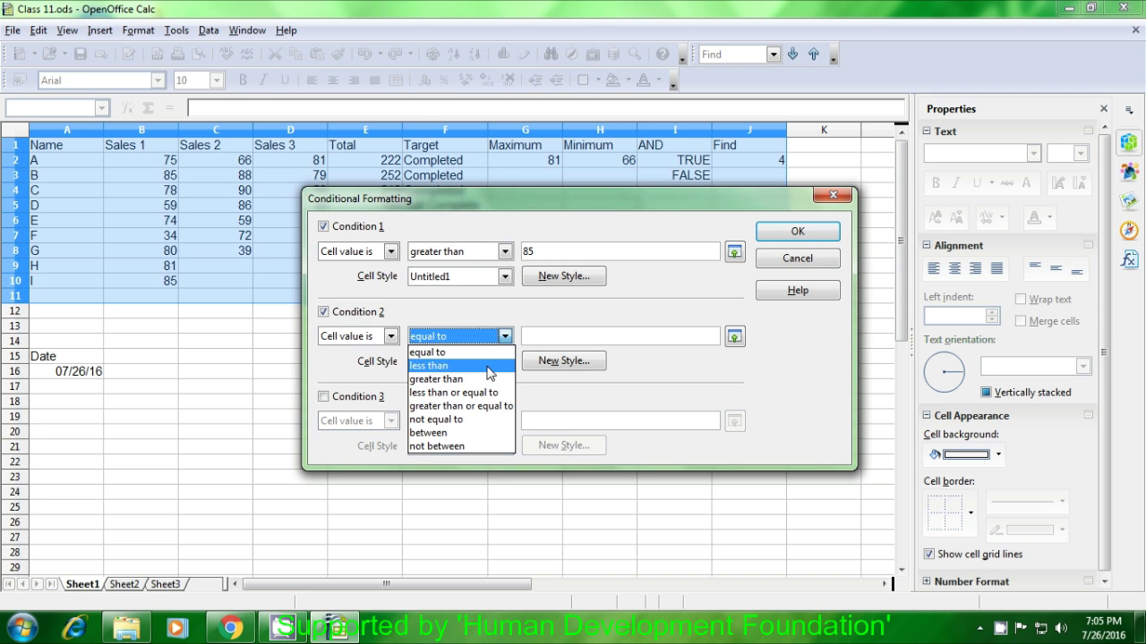
pyautogui.click(488, 369)
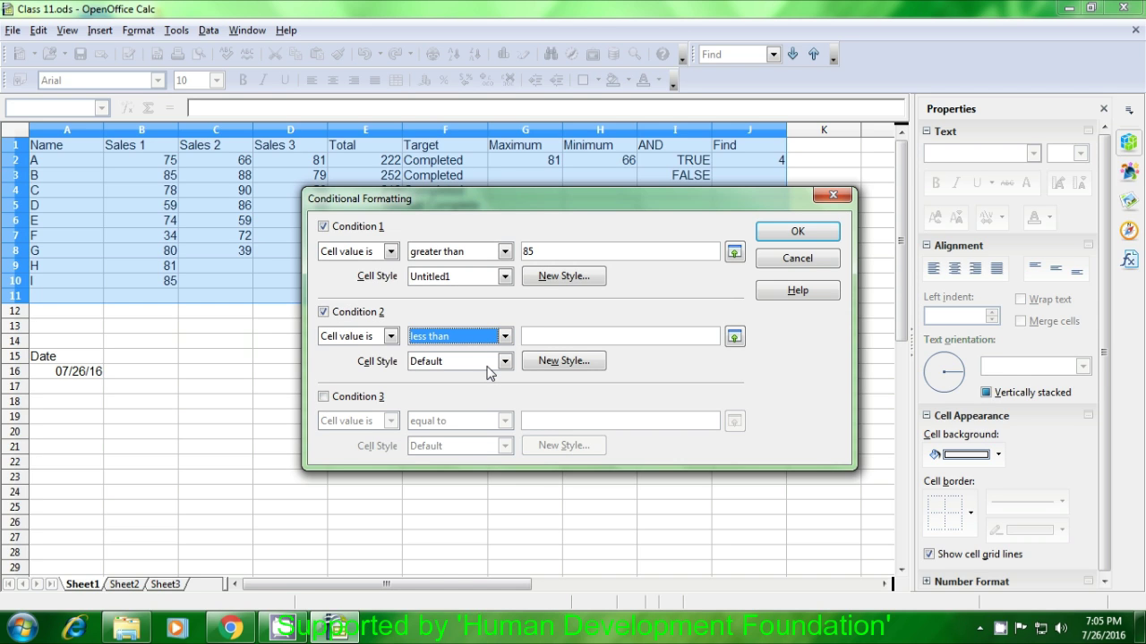
pyautogui.click(546, 336)
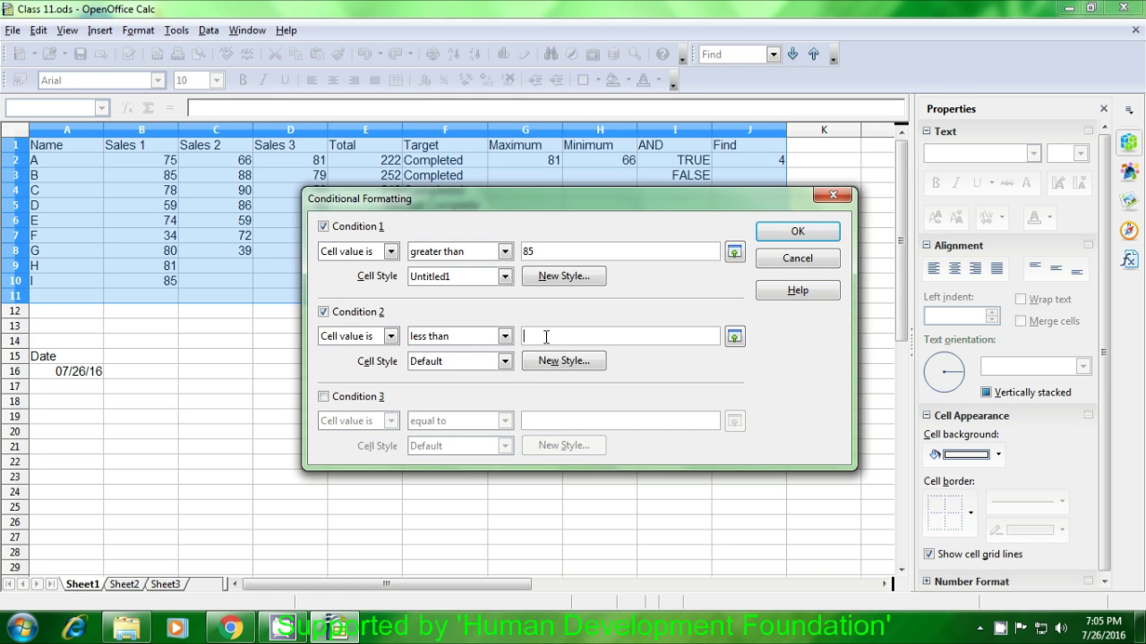
pyautogui.write('85')
pyautogui.click(505, 361)
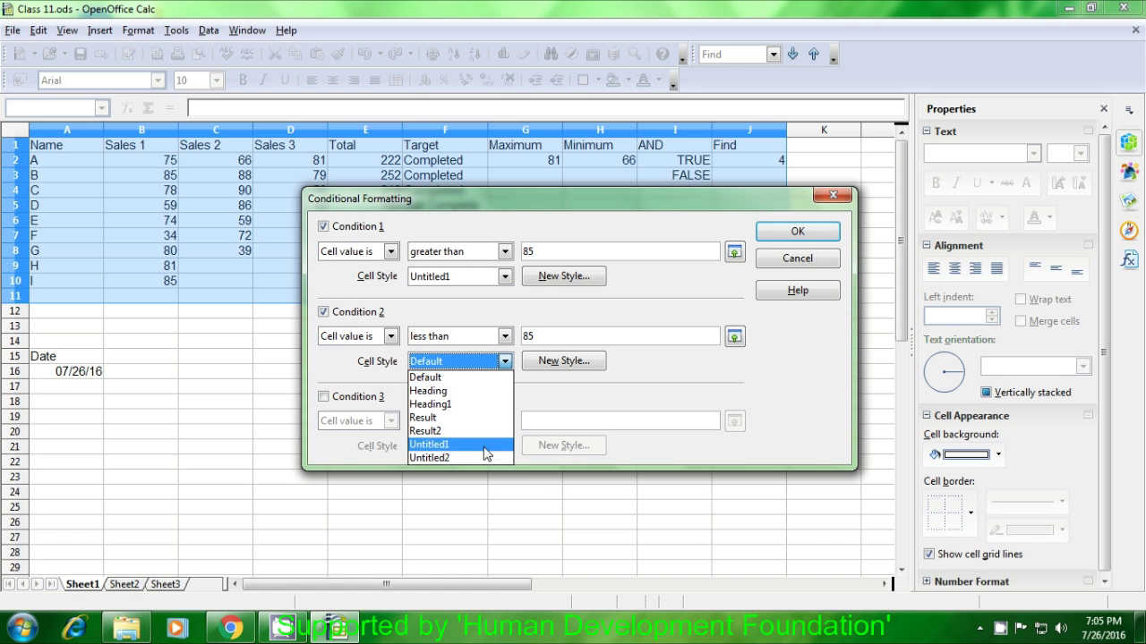
pyautogui.click(480, 455)
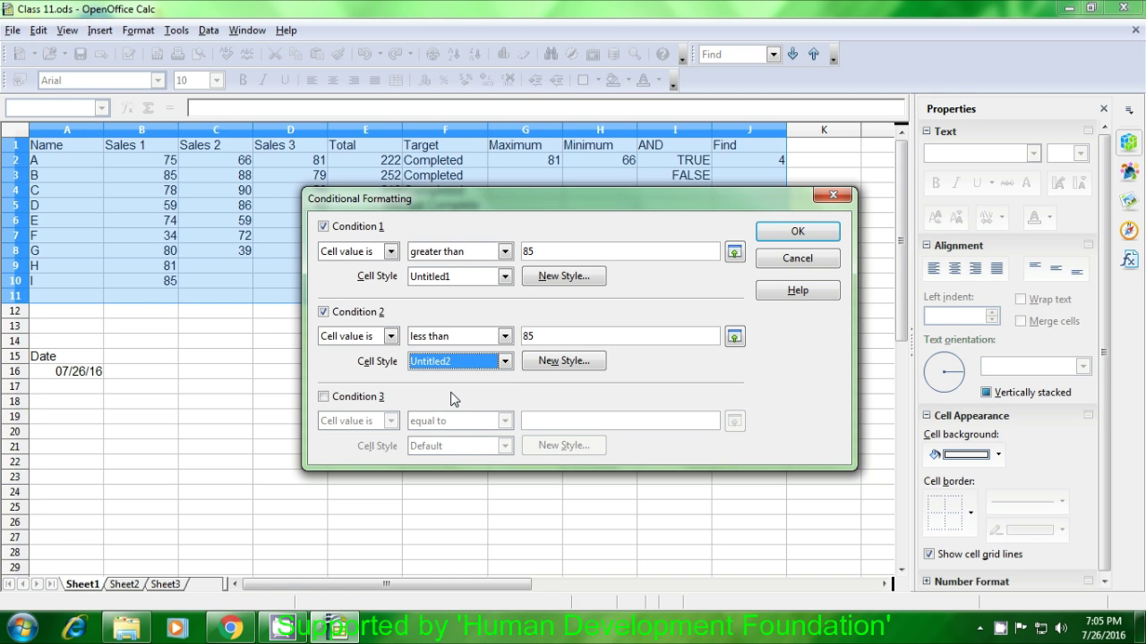
# - Enable condition 3 for cell values equal to 85 with the Default style, and apply the conditional formatting
pyautogui.click(323, 397)
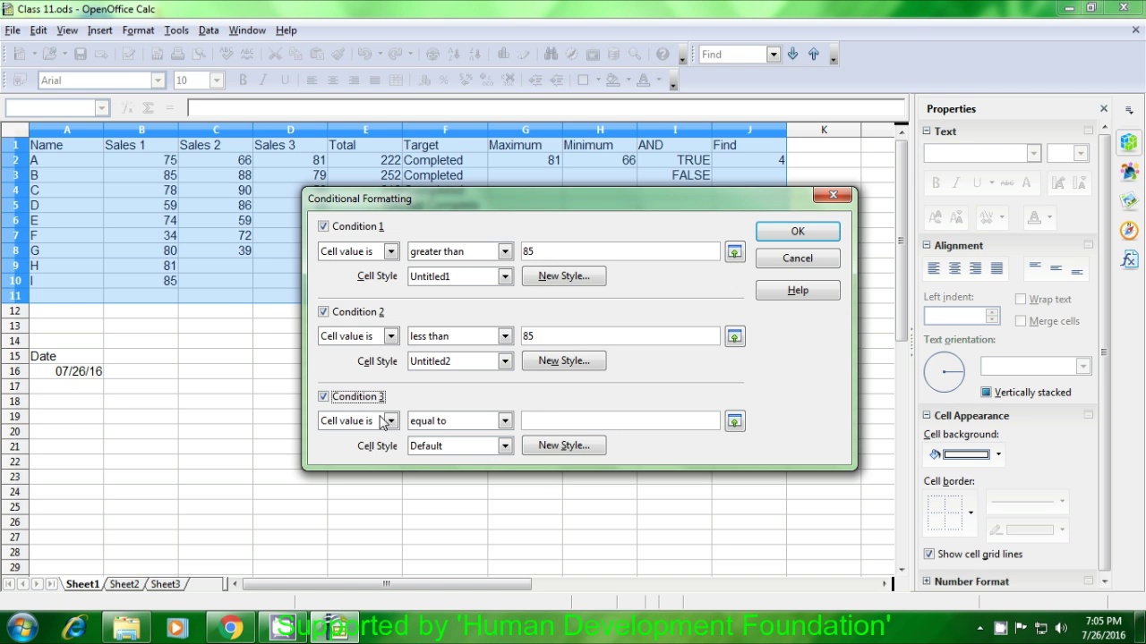
pyautogui.click(548, 419)
pyautogui.write('85')
pyautogui.click(772, 234)
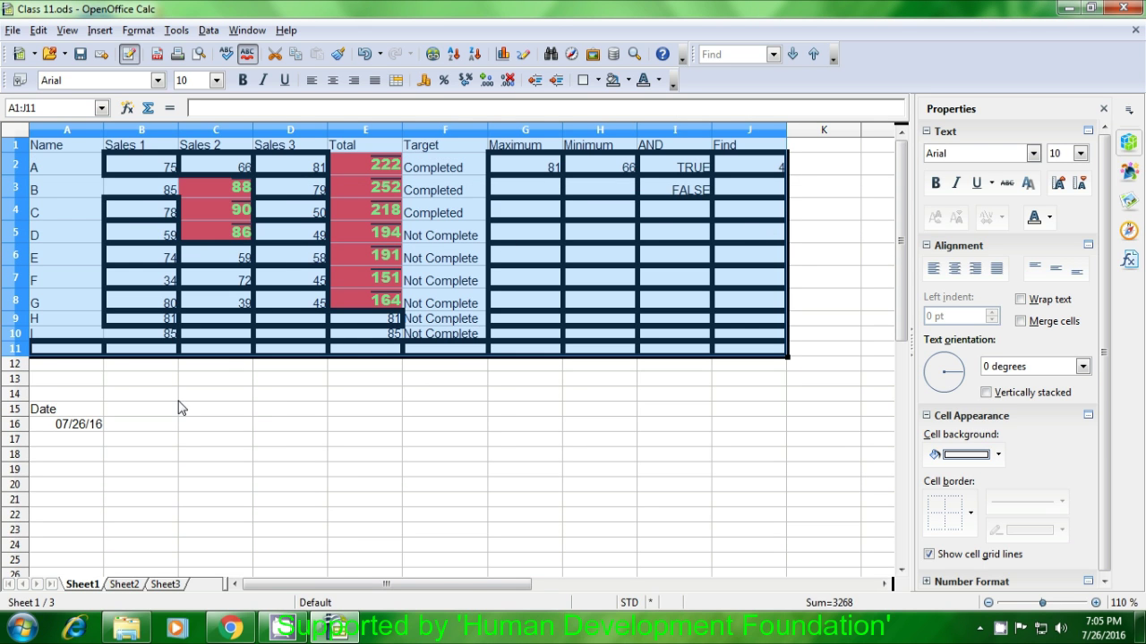
pyautogui.click(264, 400)
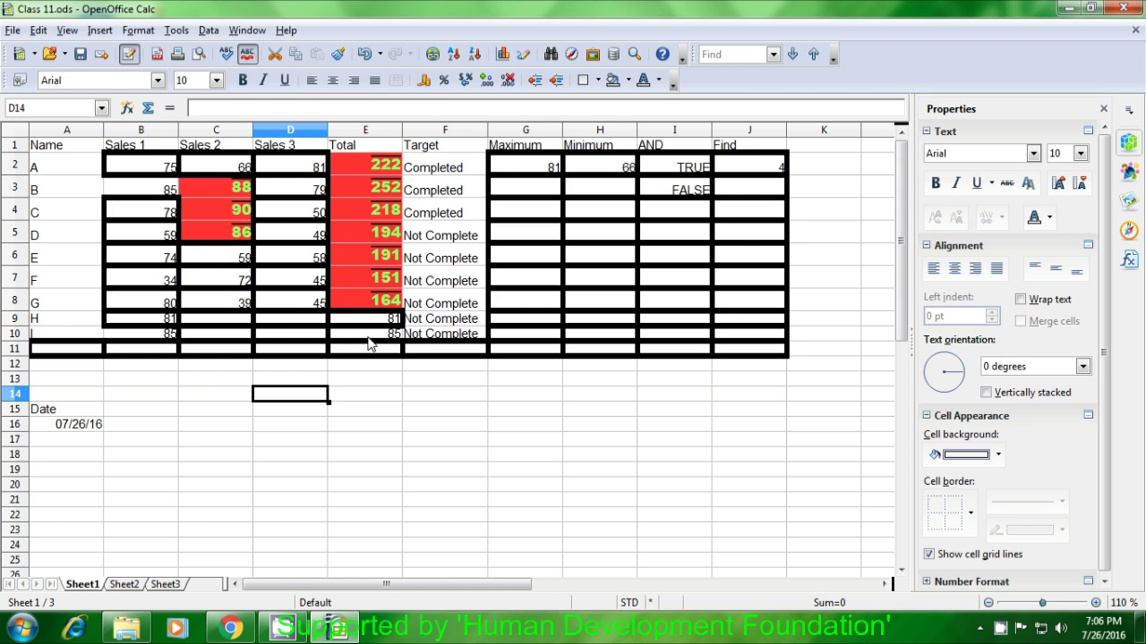
pyautogui.click(400, 386)
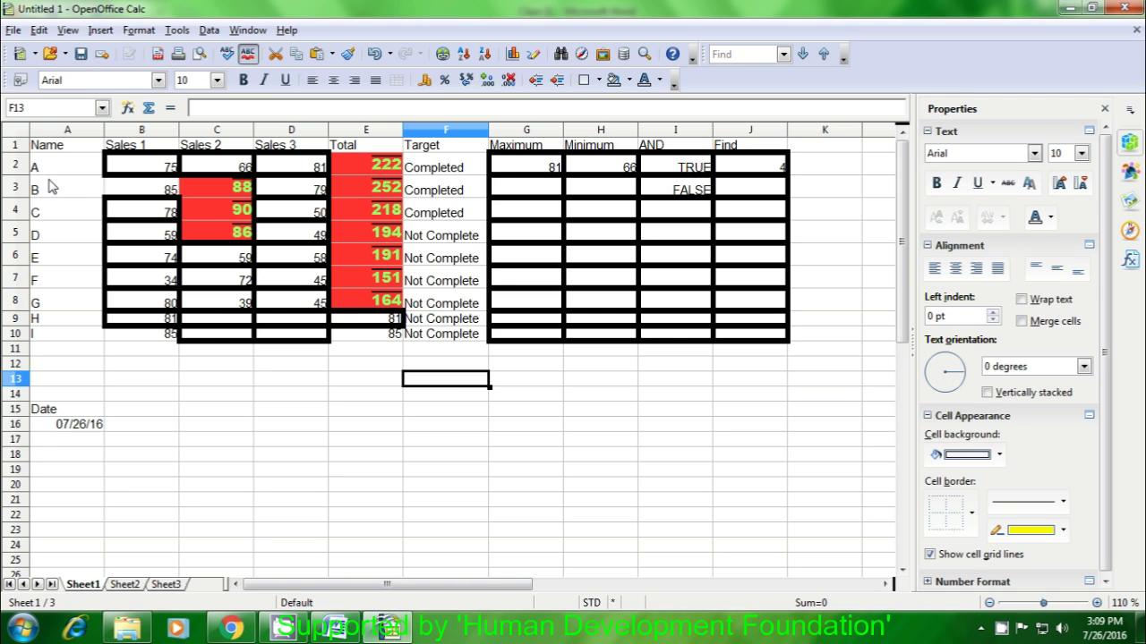
# - Turn on AutoFilter for the sales table's header row, starting from the Name header in A1
pyautogui.click(56, 150)
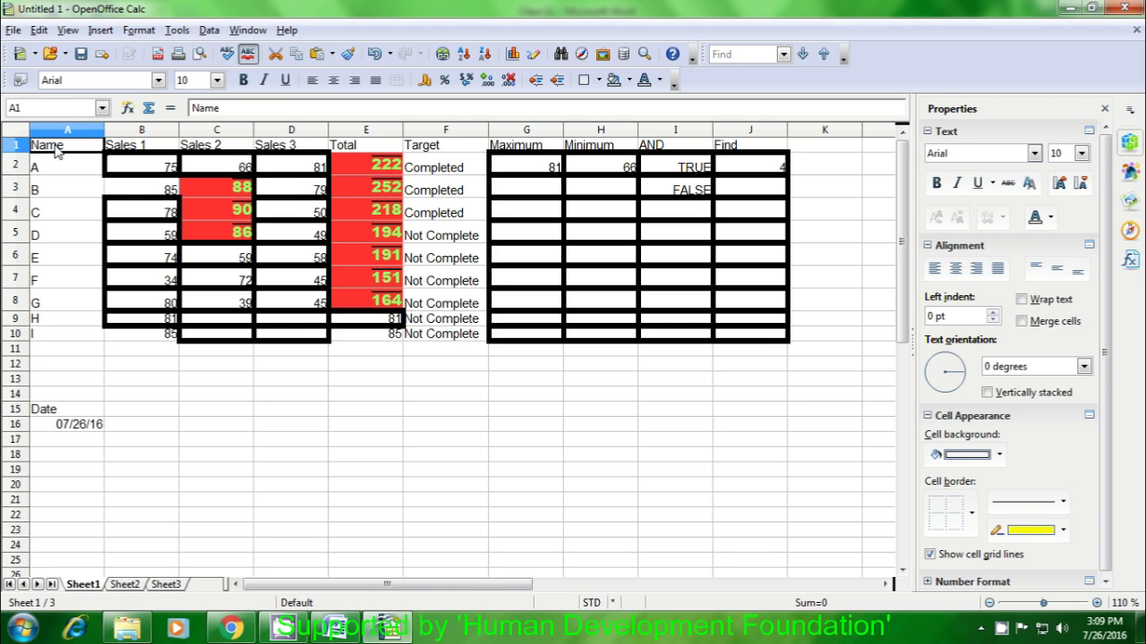
pyautogui.click(208, 30)
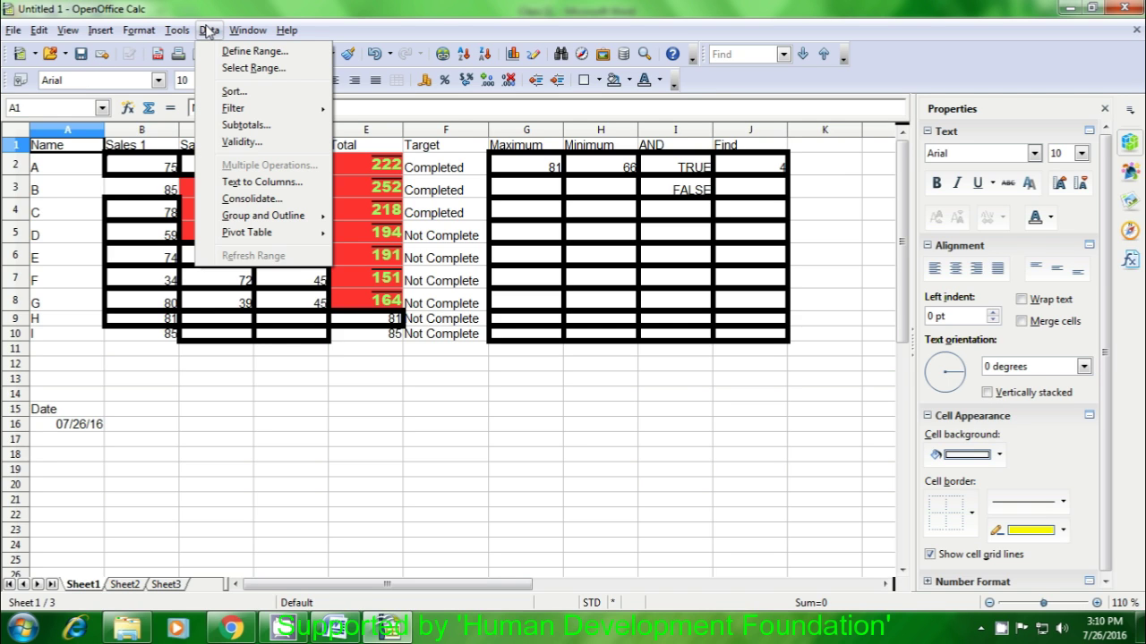
pyautogui.moveTo(245, 111)
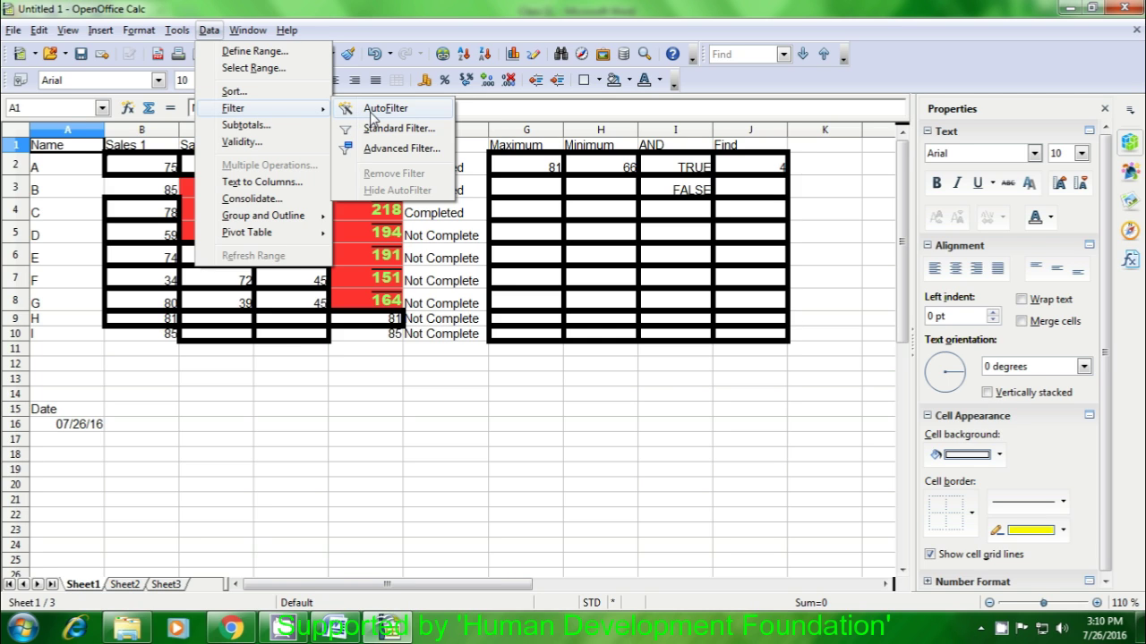
pyautogui.click(372, 115)
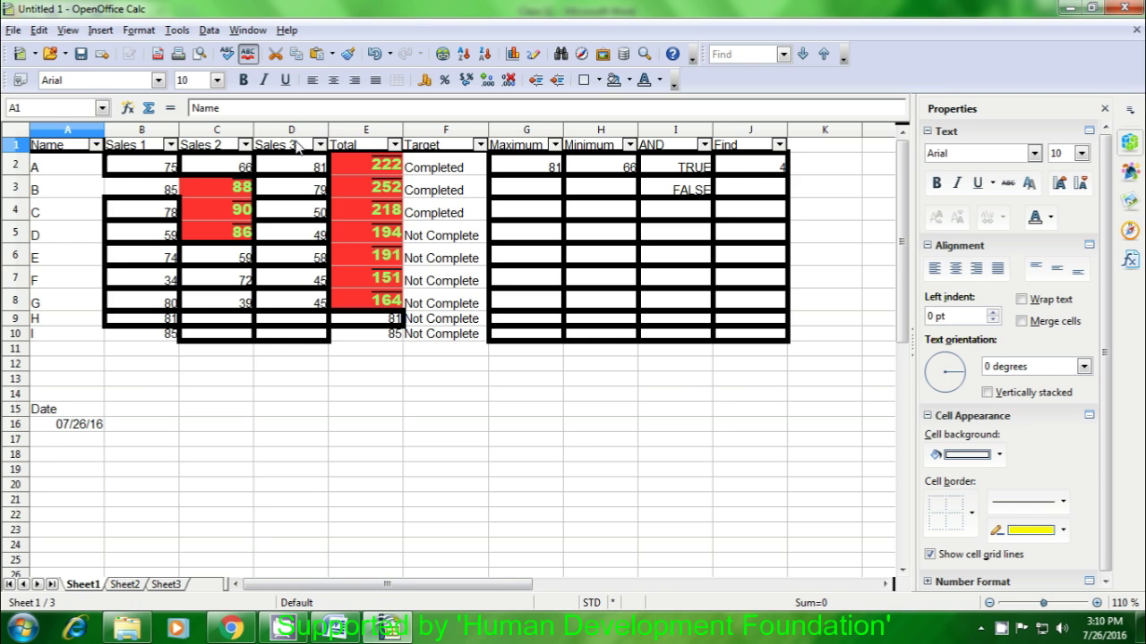
# - Filter the sales table by the Name column to show only the row for A
pyautogui.click(95, 145)
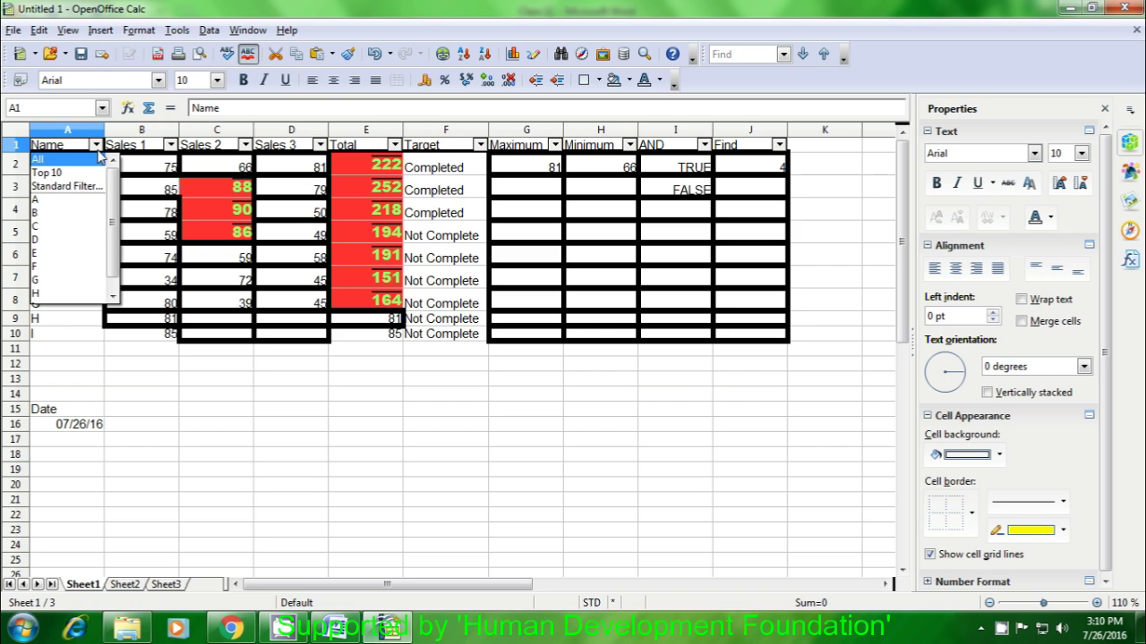
pyautogui.click(44, 203)
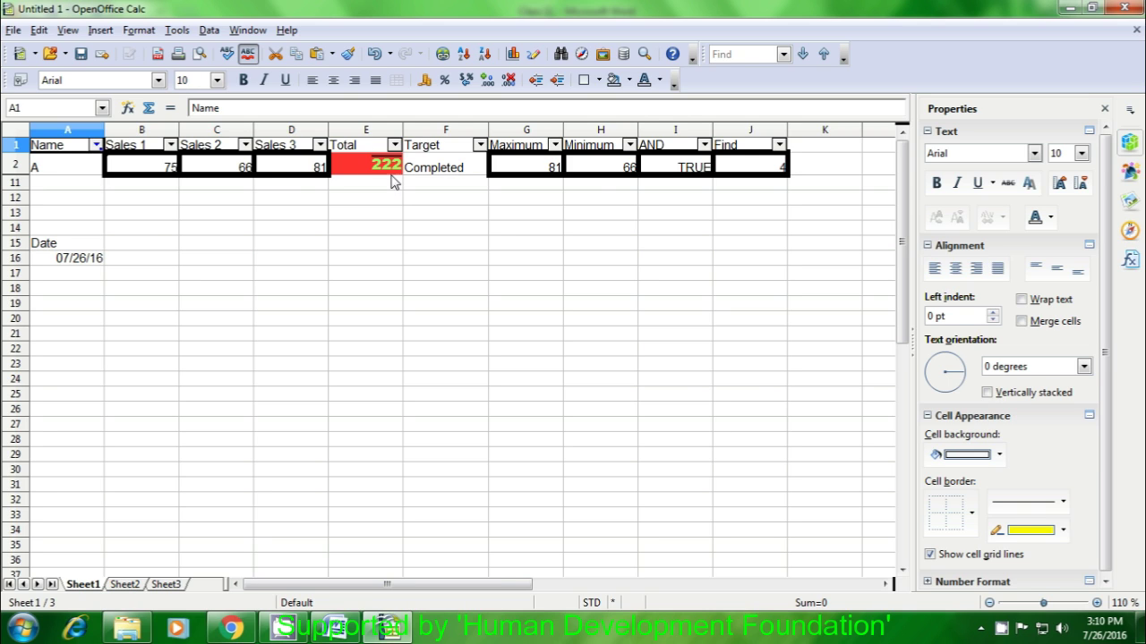
pyautogui.click(146, 231)
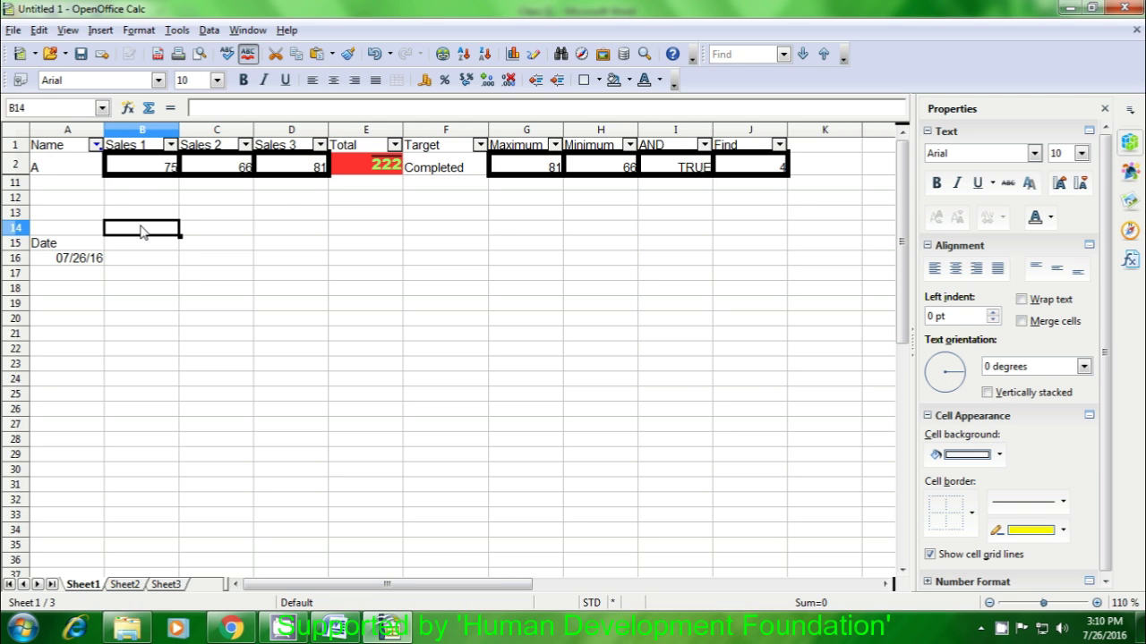
# - Try the Top 10 filter on the Name column and reset that column's filter to All
pyautogui.click(95, 145)
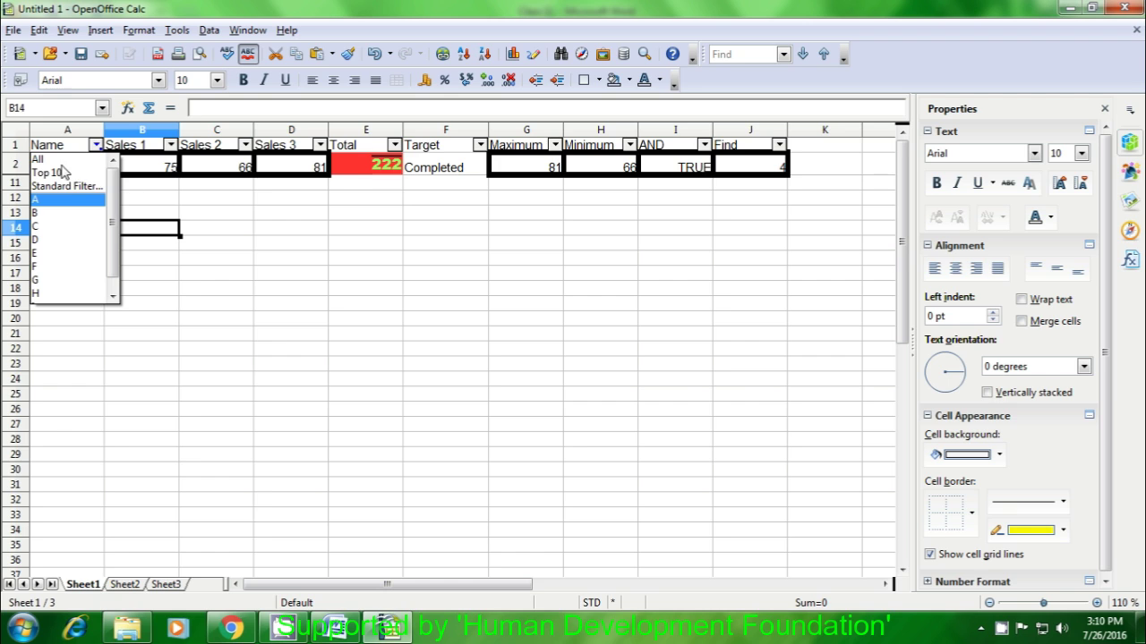
pyautogui.click(70, 173)
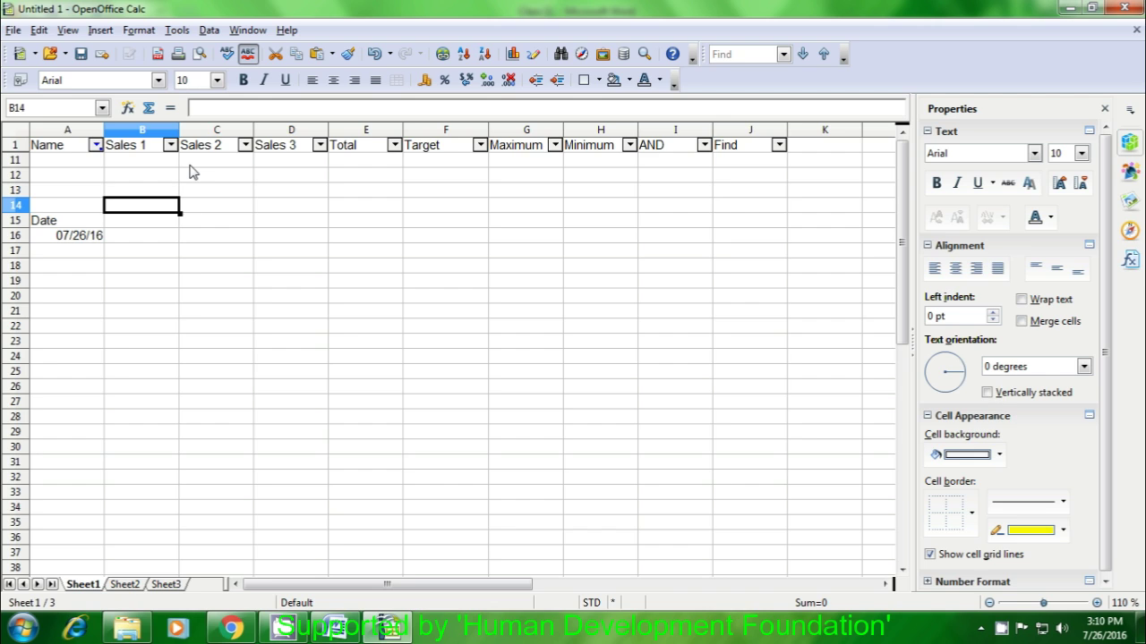
pyautogui.click(94, 146)
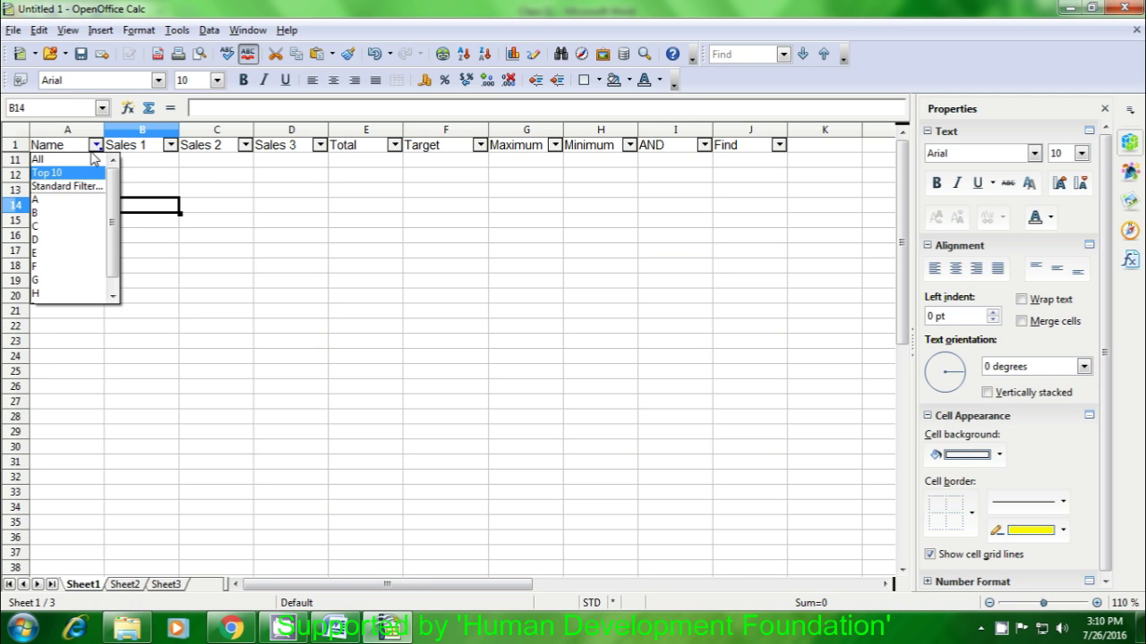
pyautogui.click(88, 161)
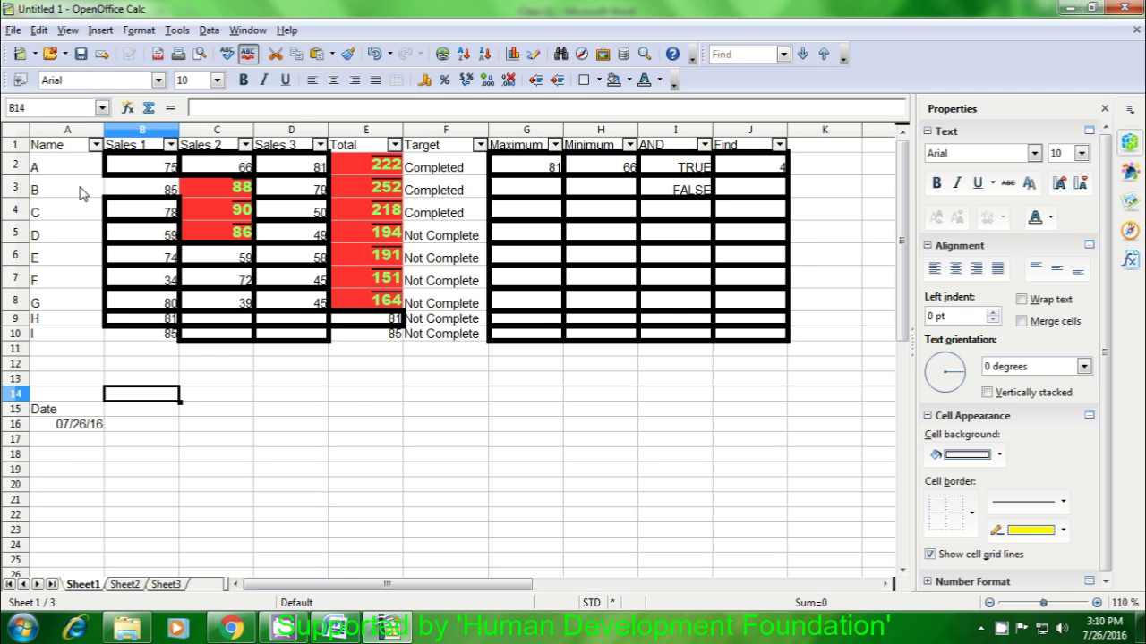
pyautogui.click(354, 399)
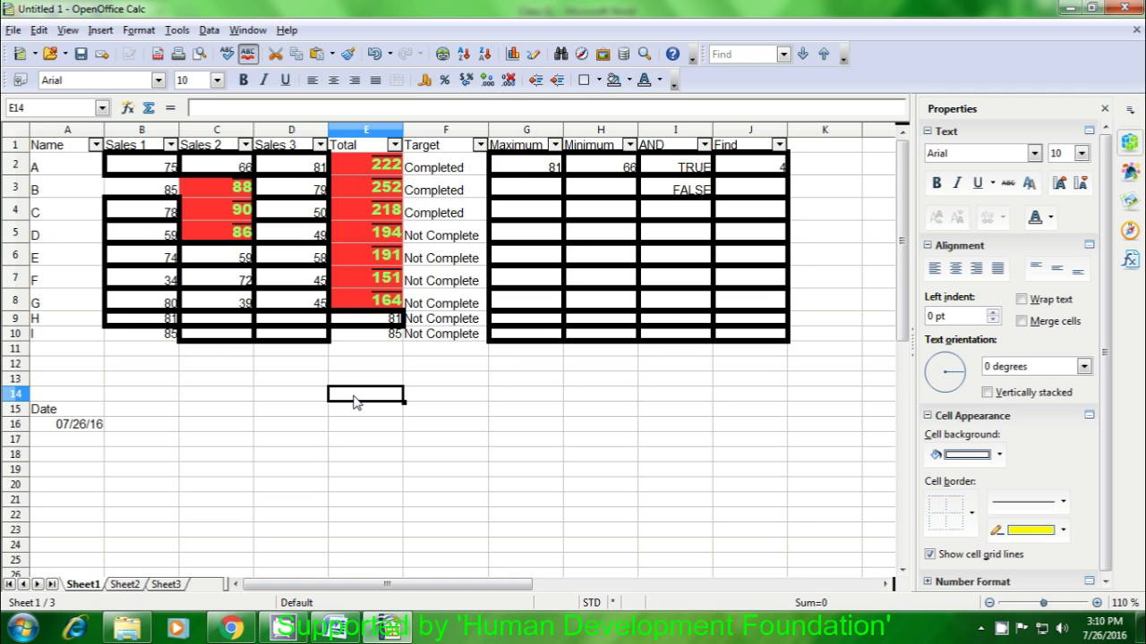